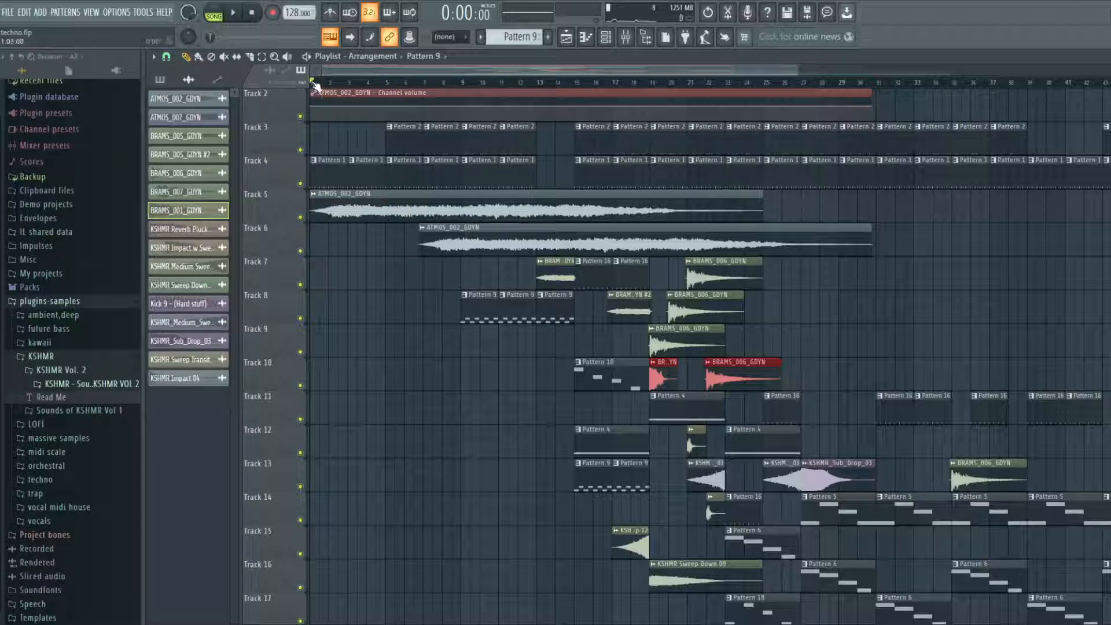
- Examine Pattern 1's Kick 3 notes in the piano roll, and review which channels the pattern uses in the channel rack
double_click(322, 182)
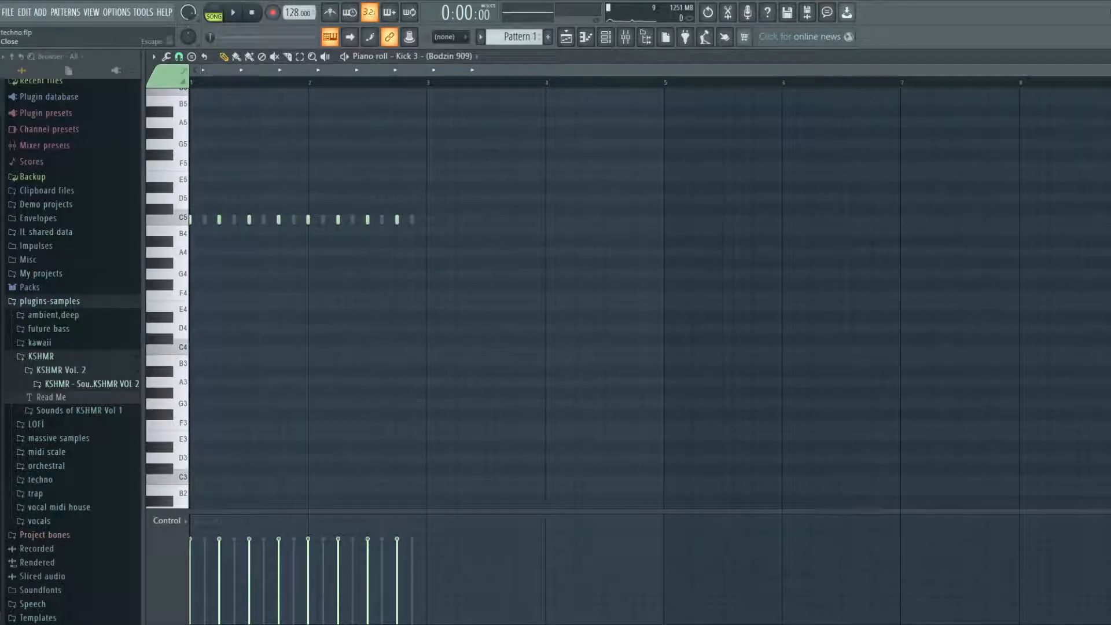
key("Escape")
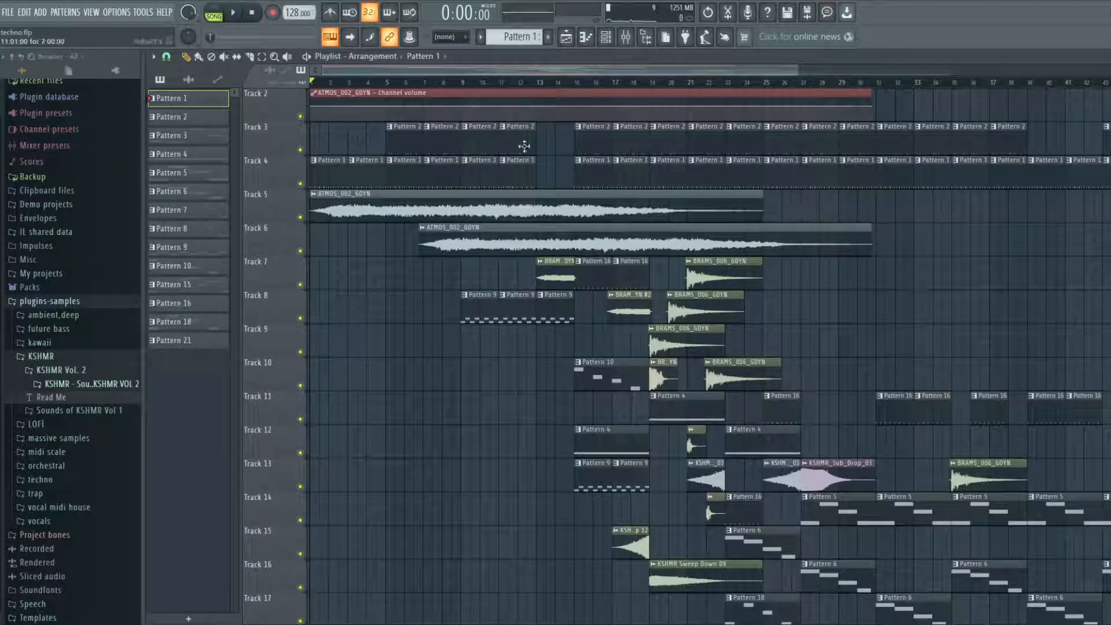
key("F6")
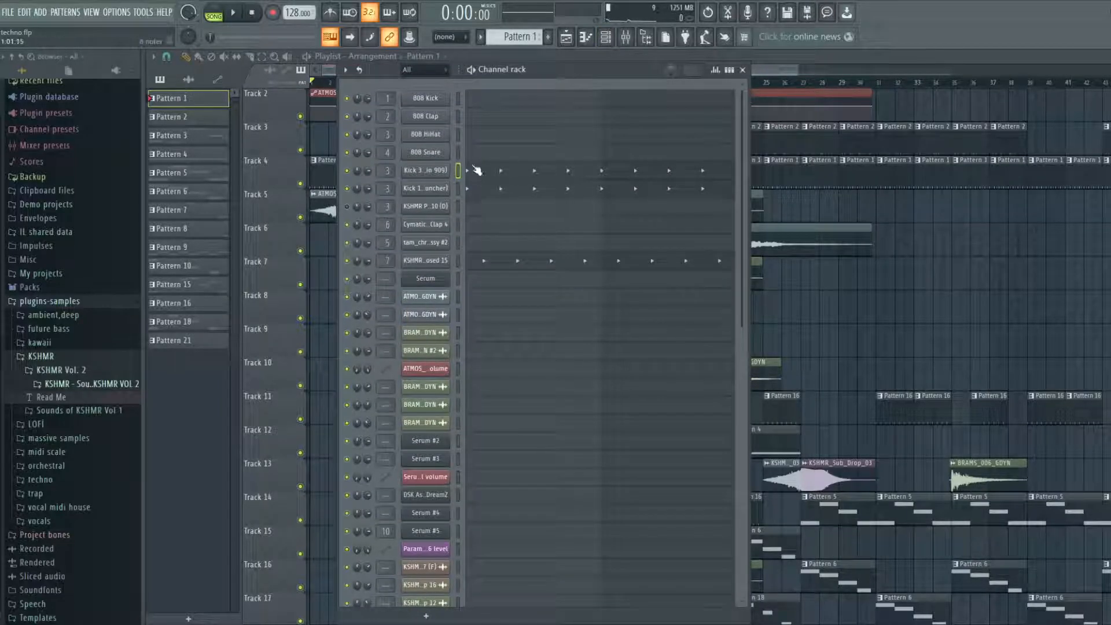
scroll(521, 347, "down", 5)
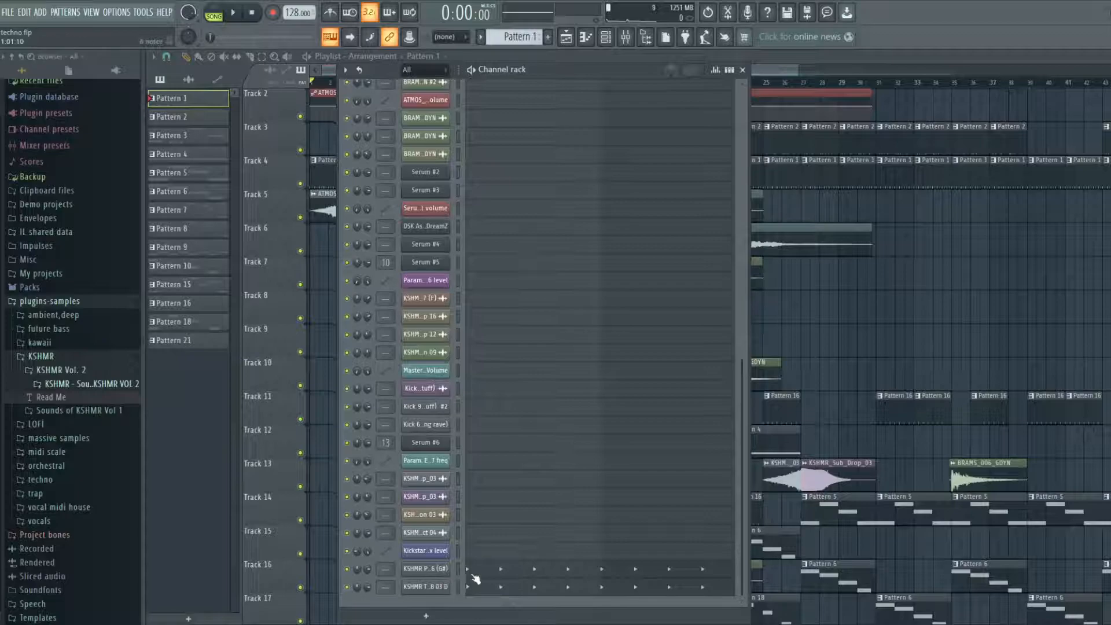
scroll(451, 405, "up", 5)
scroll(491, 425, "down", 5)
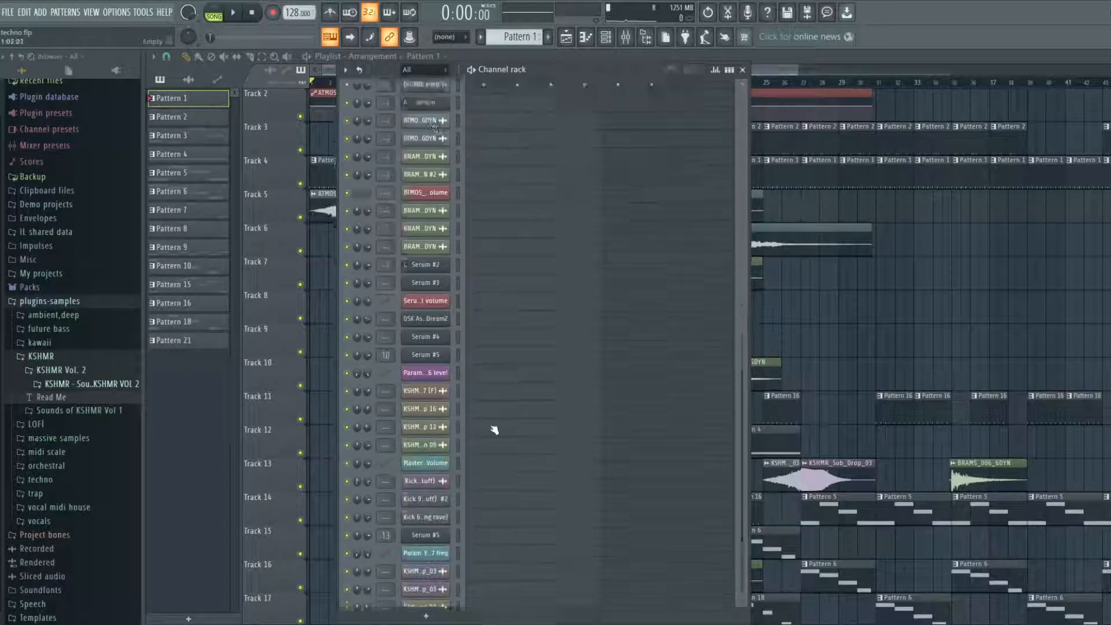
scroll(405, 406, "up", 5)
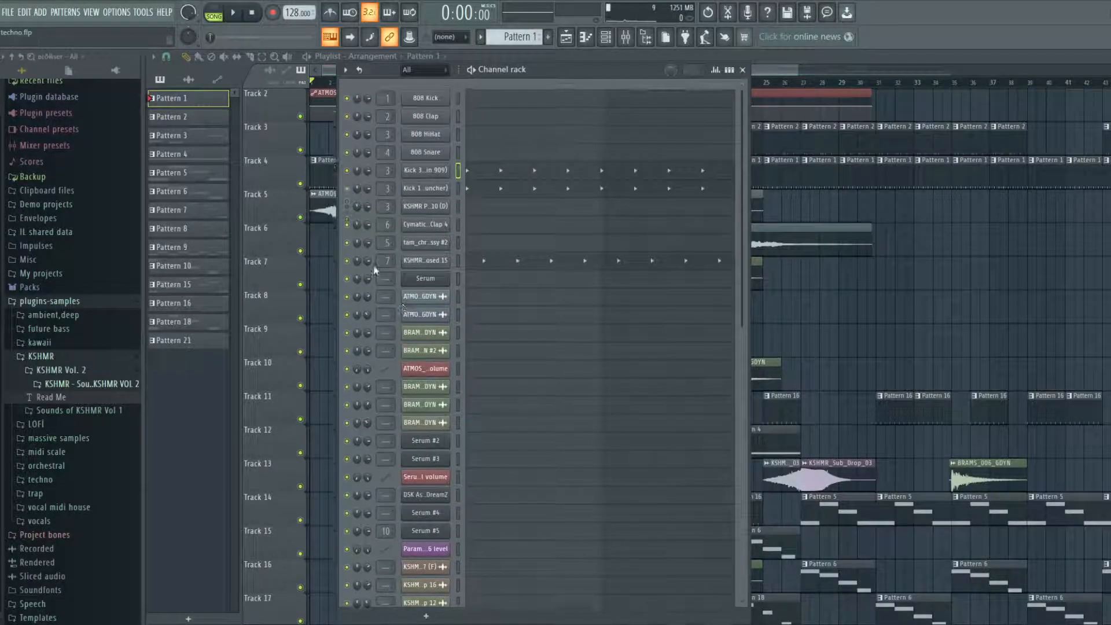
- Play the start of the song repeatedly to compare the kick, hi-hat and KSHMR layers in Pattern 1's channel rack
key("space")
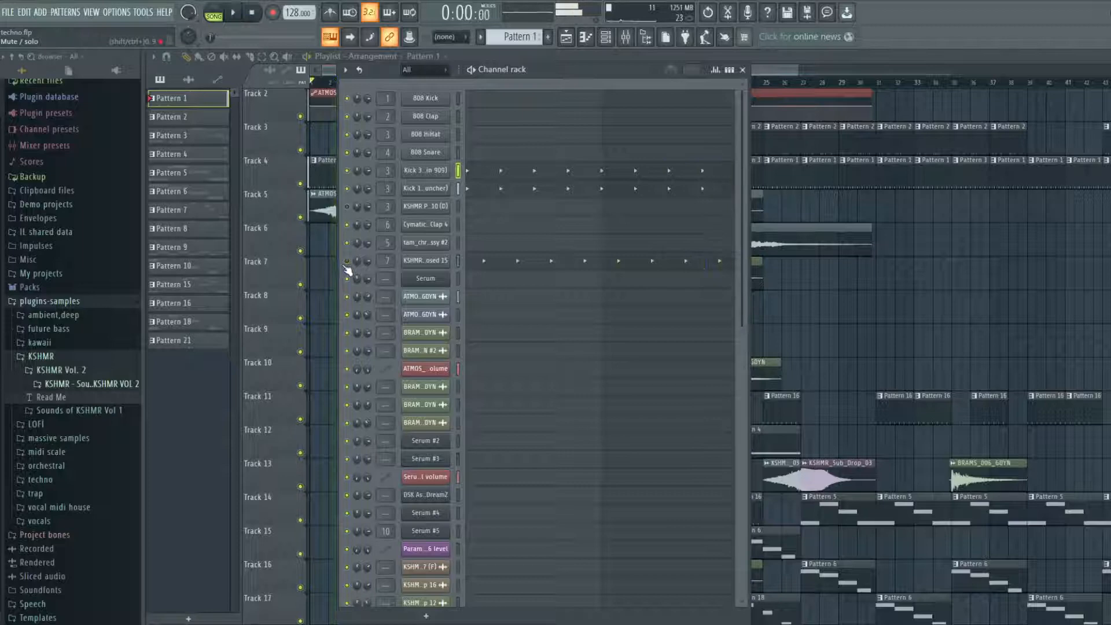
key("space")
scroll(375, 237, "down", 5)
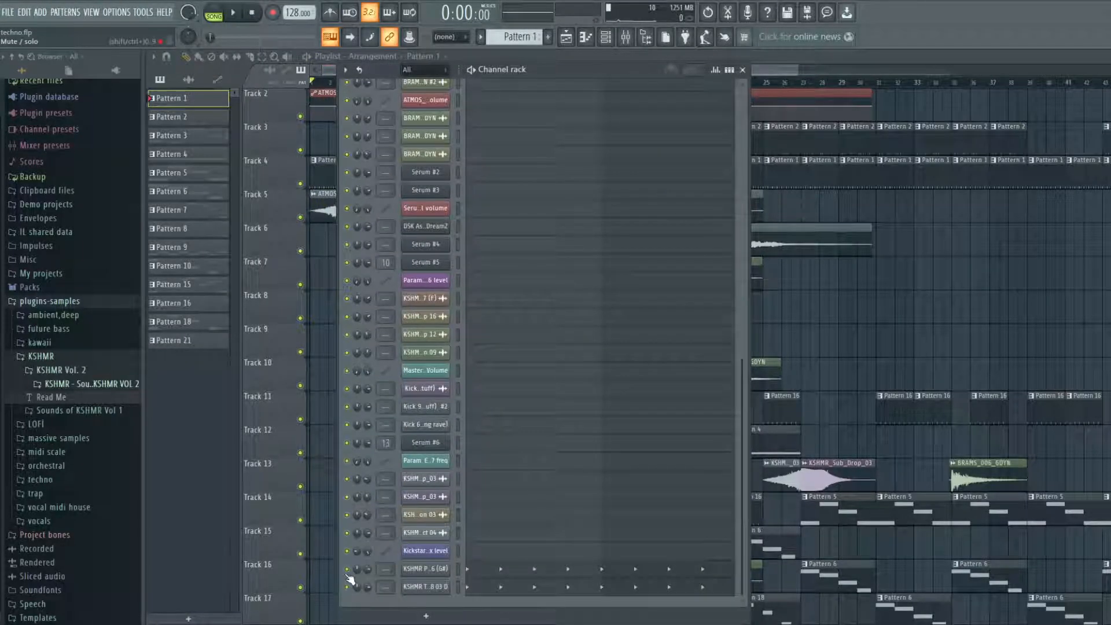
scroll(431, 292, "up", 5)
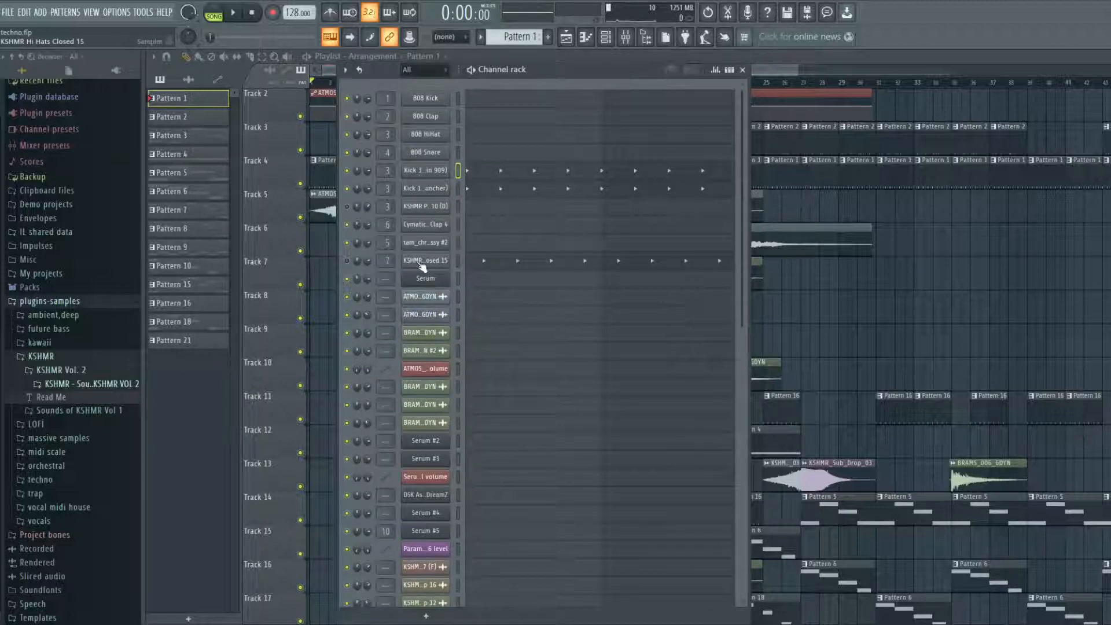
key("space")
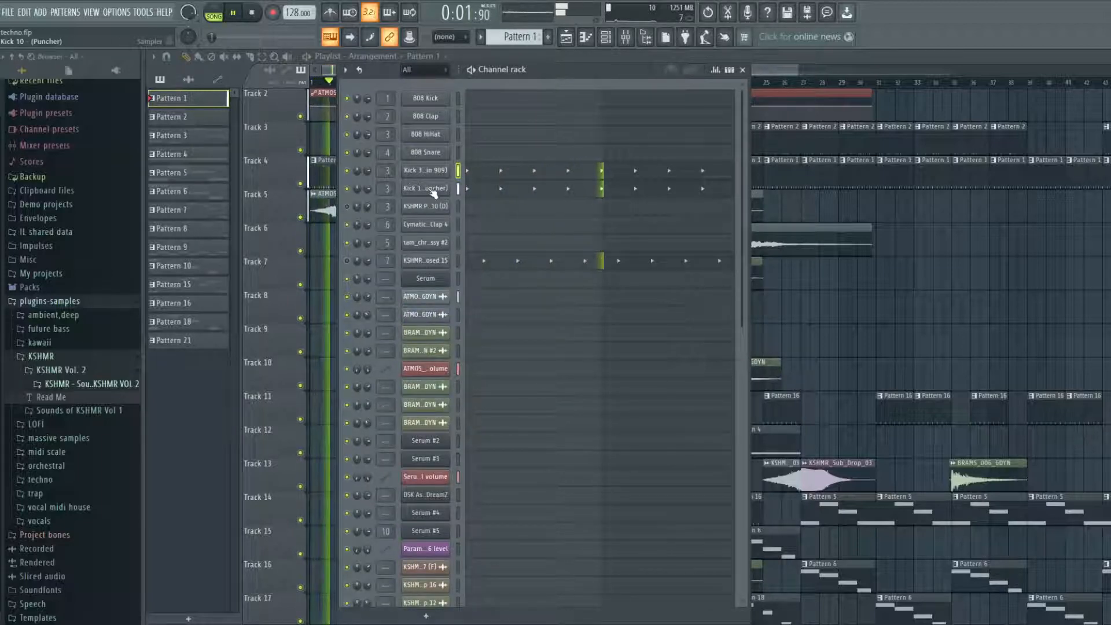
key("space")
scroll(350, 185, "down", 5)
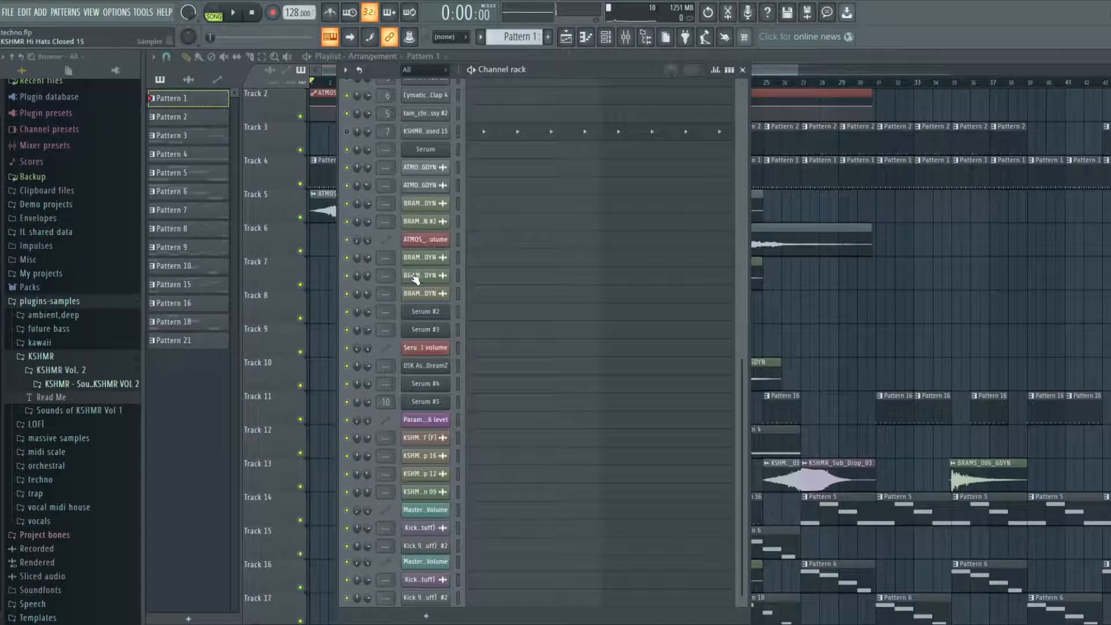
key("space")
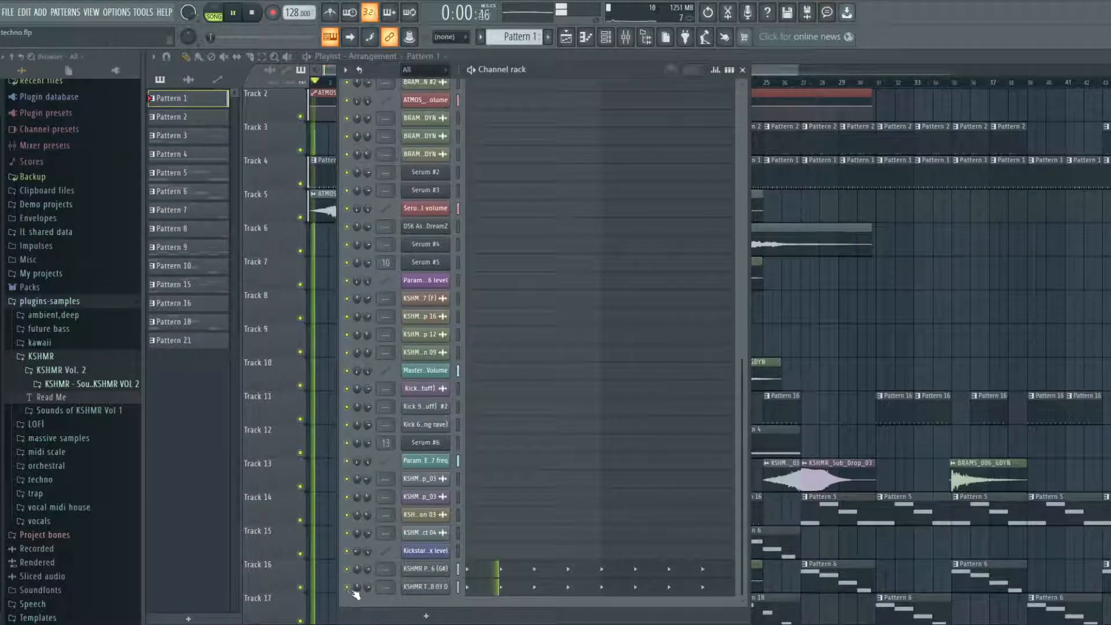
key("space")
- Try shortening the reversed KSHMR Trap 808 03 D sample during playback, undo the length change and close its settings
left_click(426, 586)
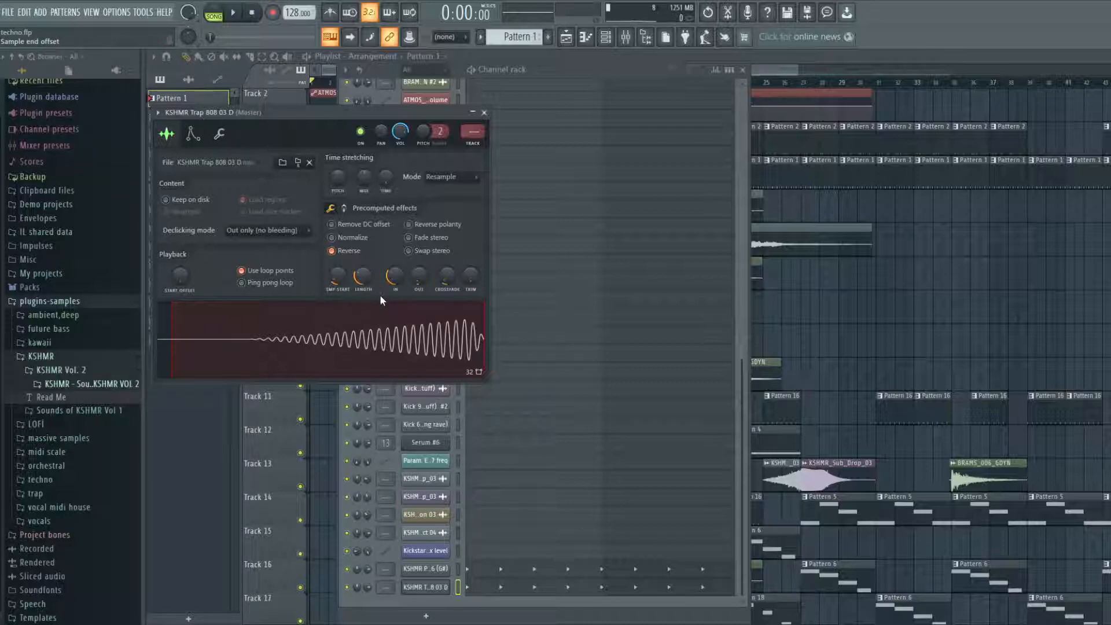
left_click_drag(362, 275, 362, 300)
key("space")
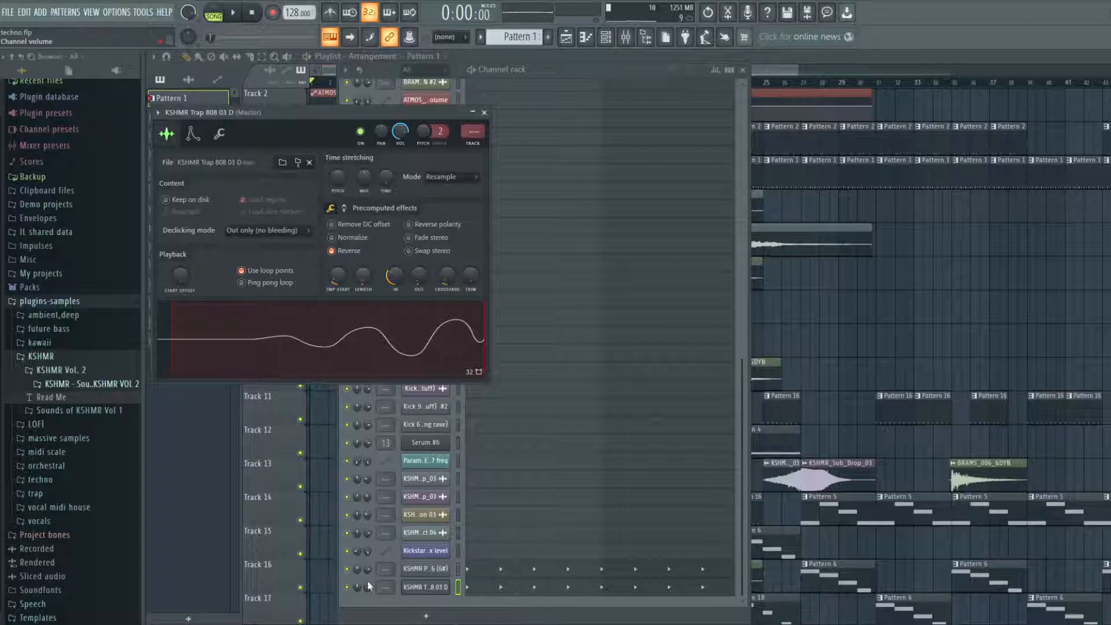
left_click(360, 581)
left_click(300, 116)
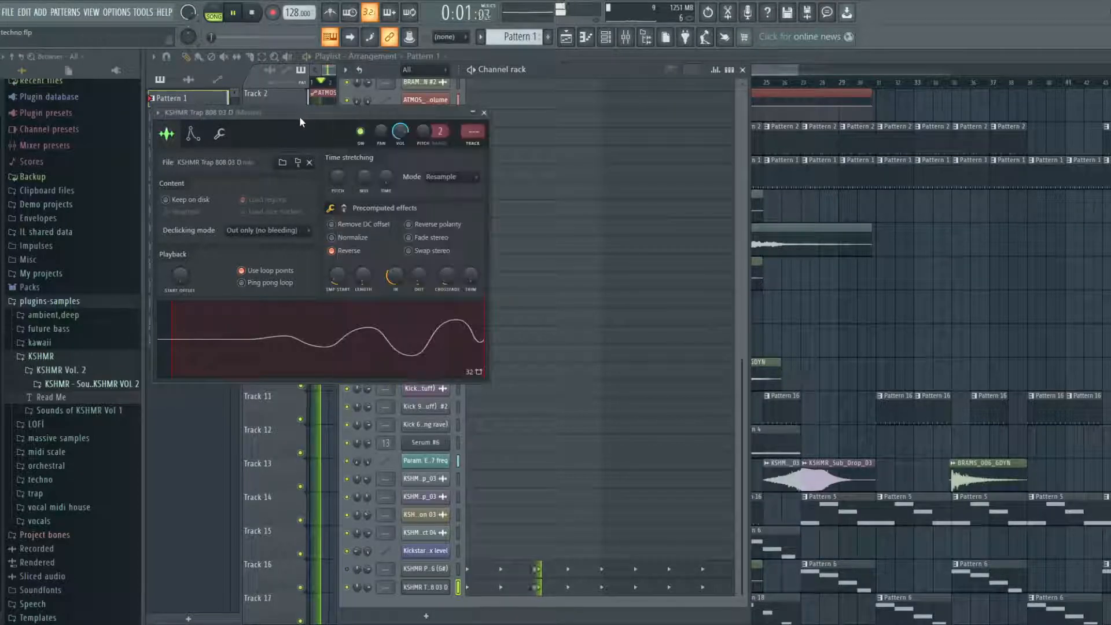
key("ctrl+z")
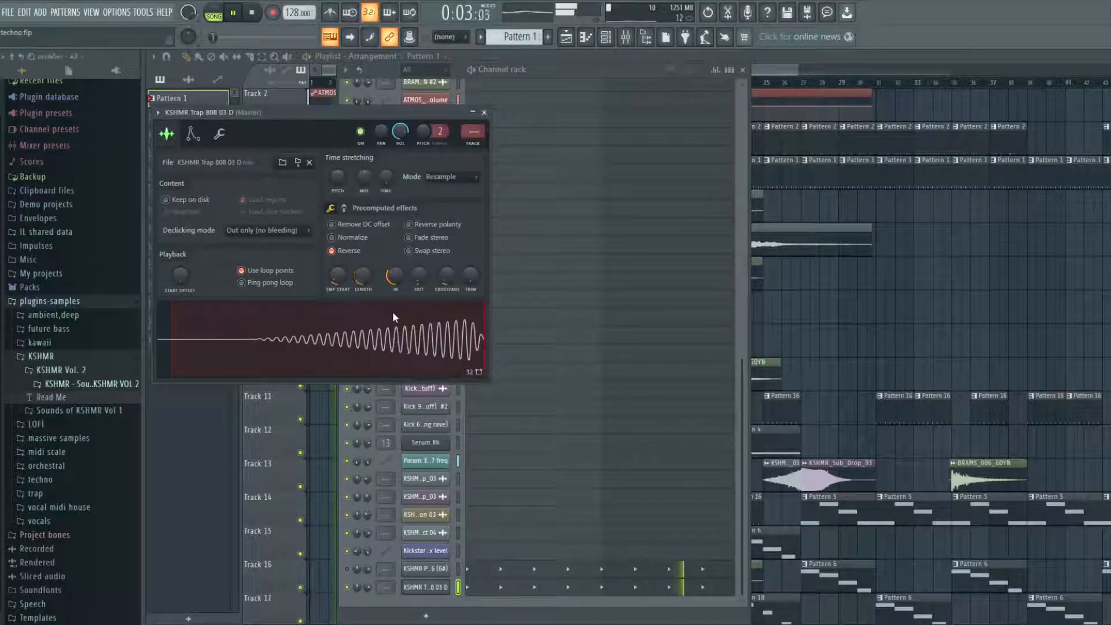
key("space")
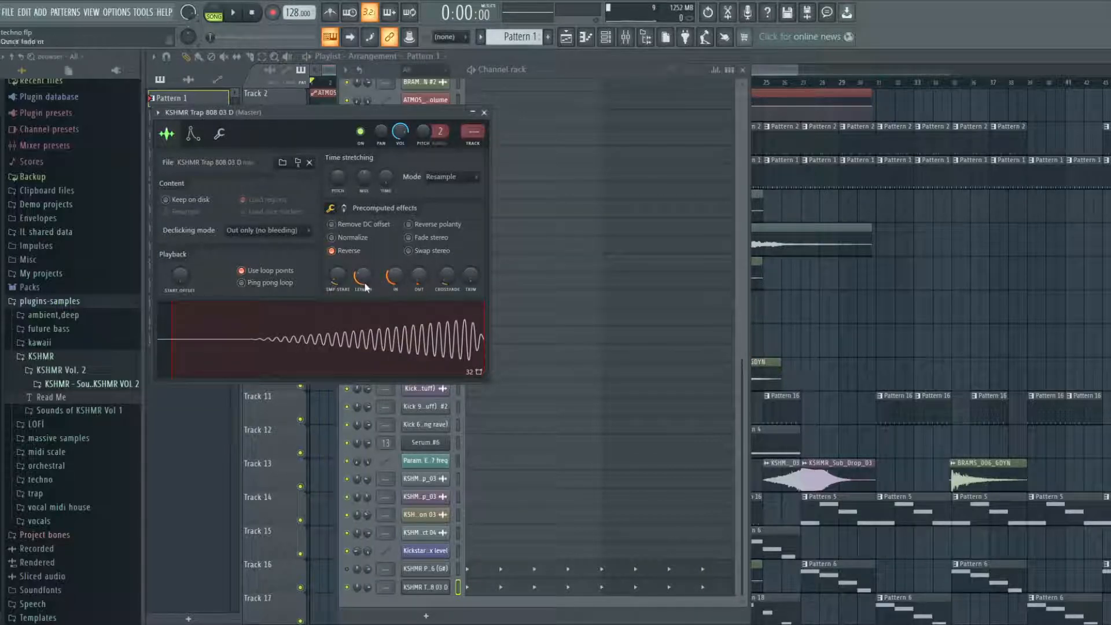
left_click(484, 114)
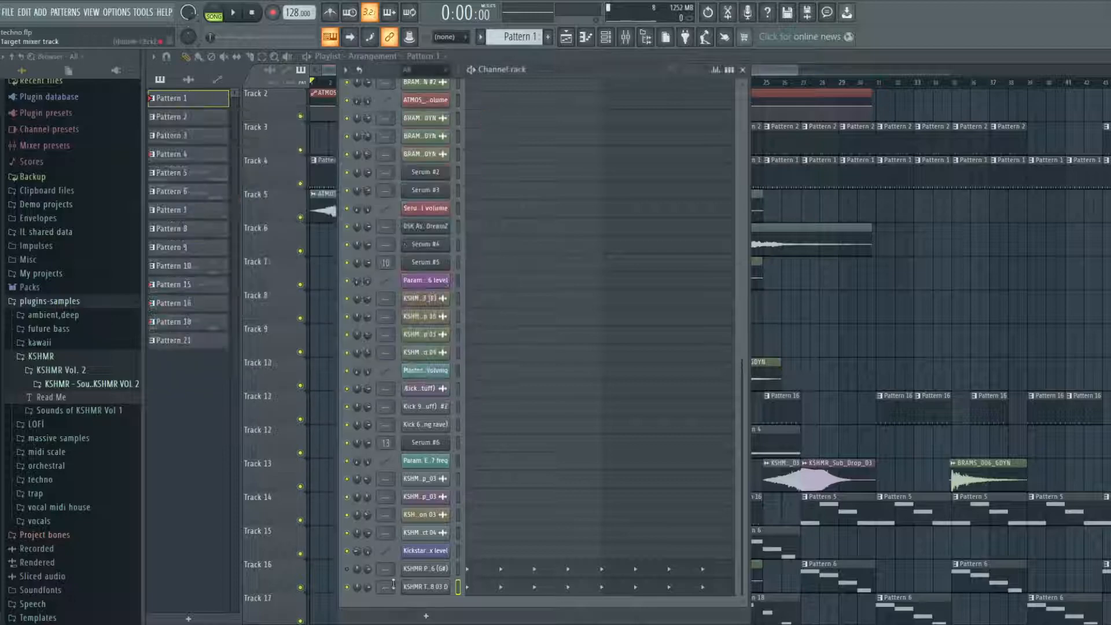
- Play the song from its start to listen to Pattern 1's last two KSHMR layers without the kicks
scroll(495, 450, "up", 5)
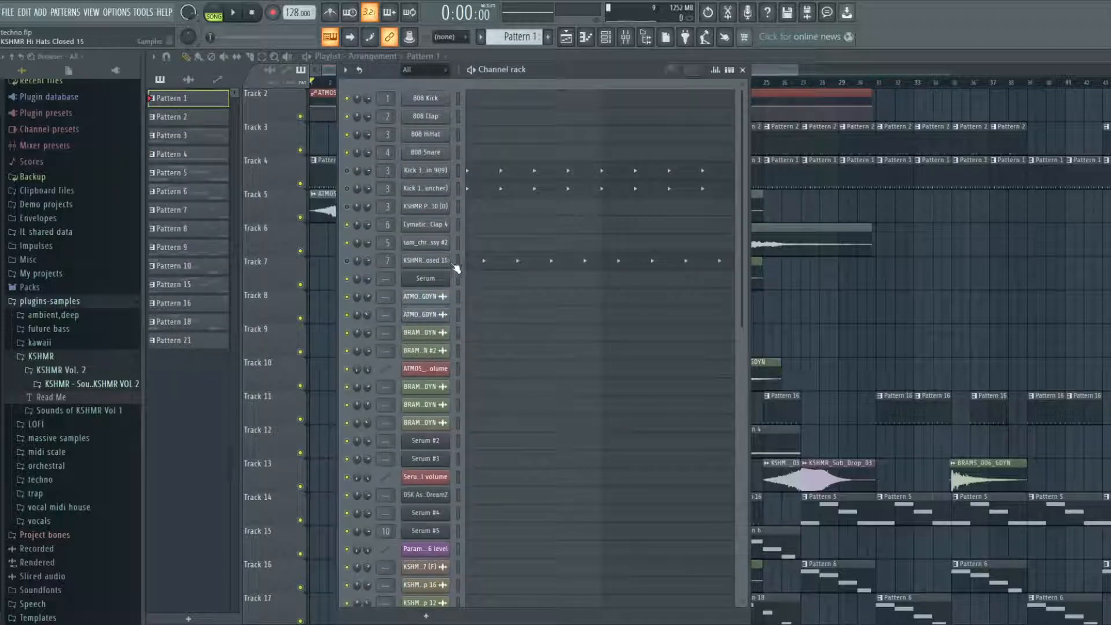
scroll(452, 266, "down", 5)
key("space")
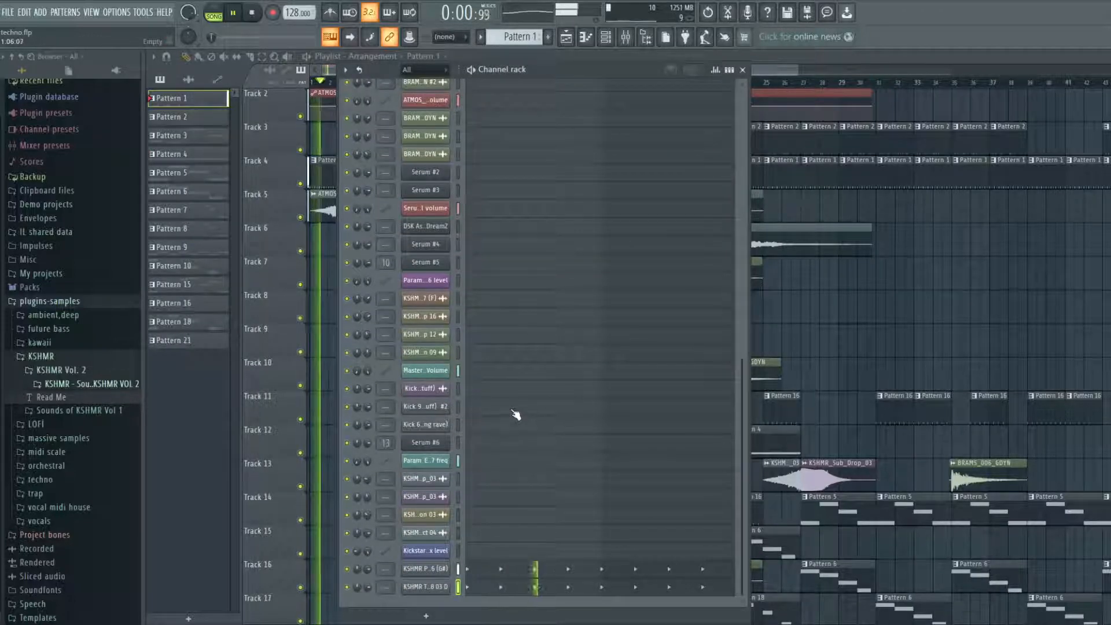
scroll(439, 353, "up", 5)
key("space")
- Audition Pattern 1 alone in pattern mode and unmute the Kick 10 (Puncher) channel
scroll(564, 359, "down", 5)
key("space")
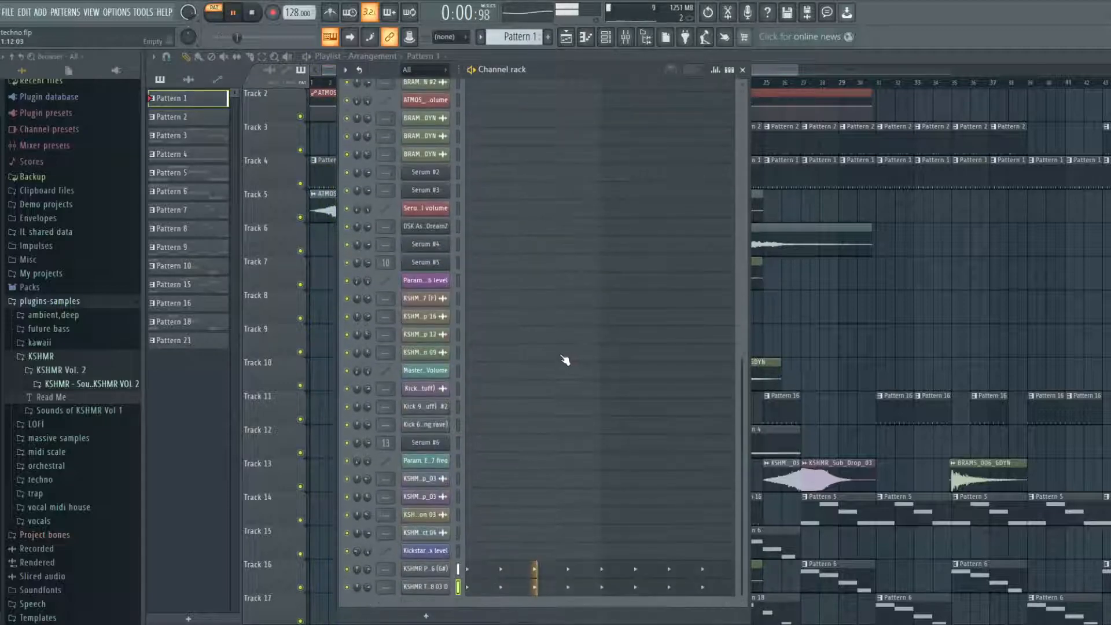
scroll(552, 360, "up", 5)
key("space")
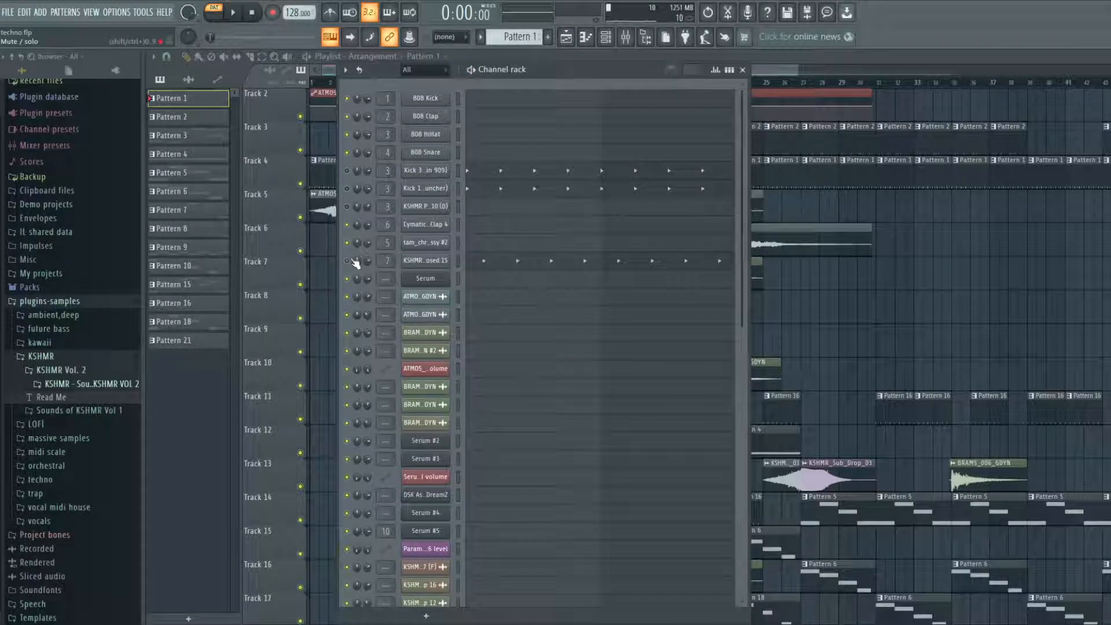
left_click(348, 186)
- Examine the Fruity Compressor and Fruity Reeverb 2 settings on the Kick 3 (Bodzin 909) mixer track
key("F9")
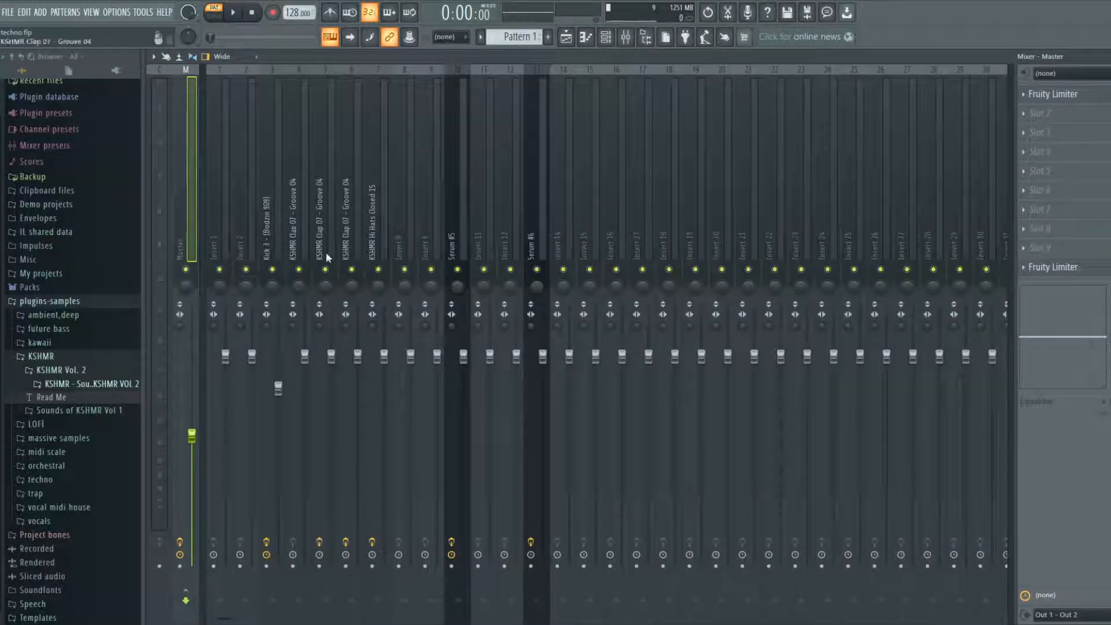
left_click(279, 231)
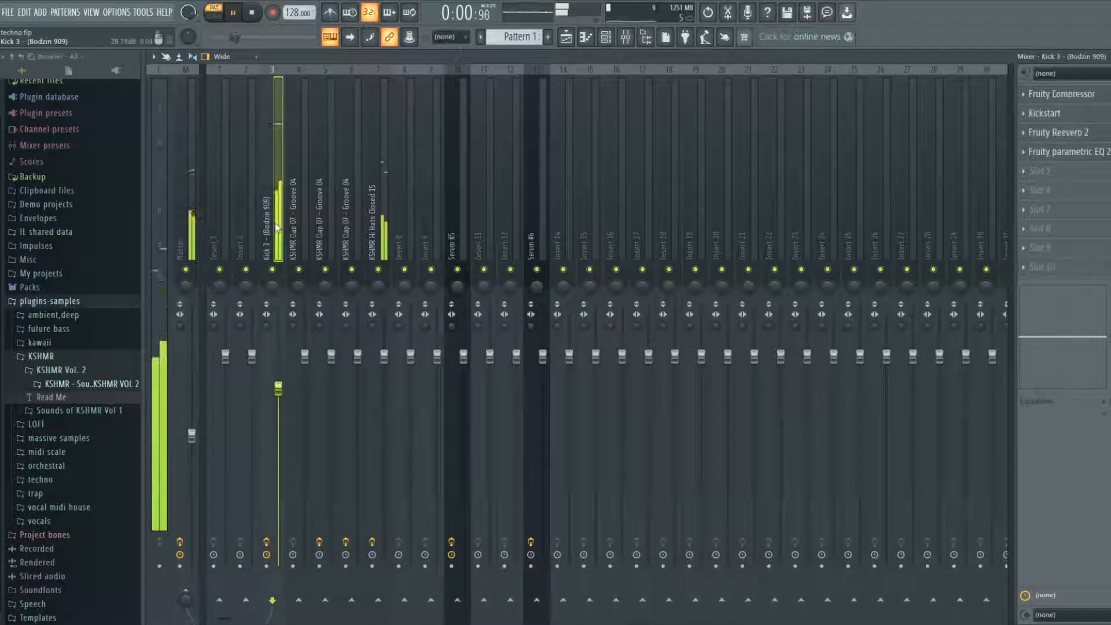
left_click(1053, 98)
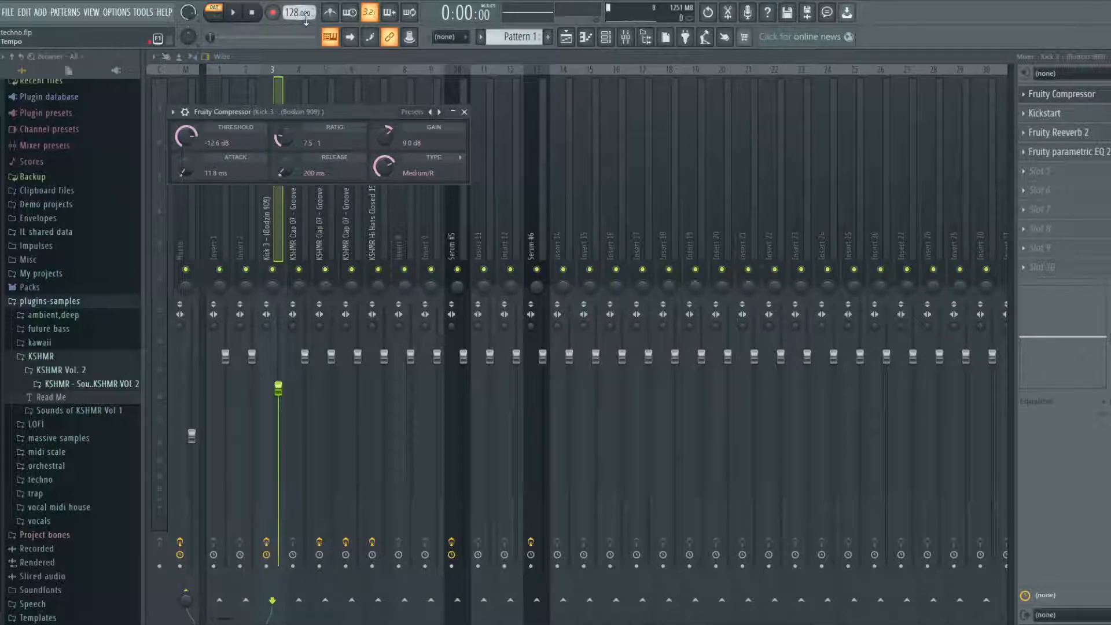
left_click(1086, 136)
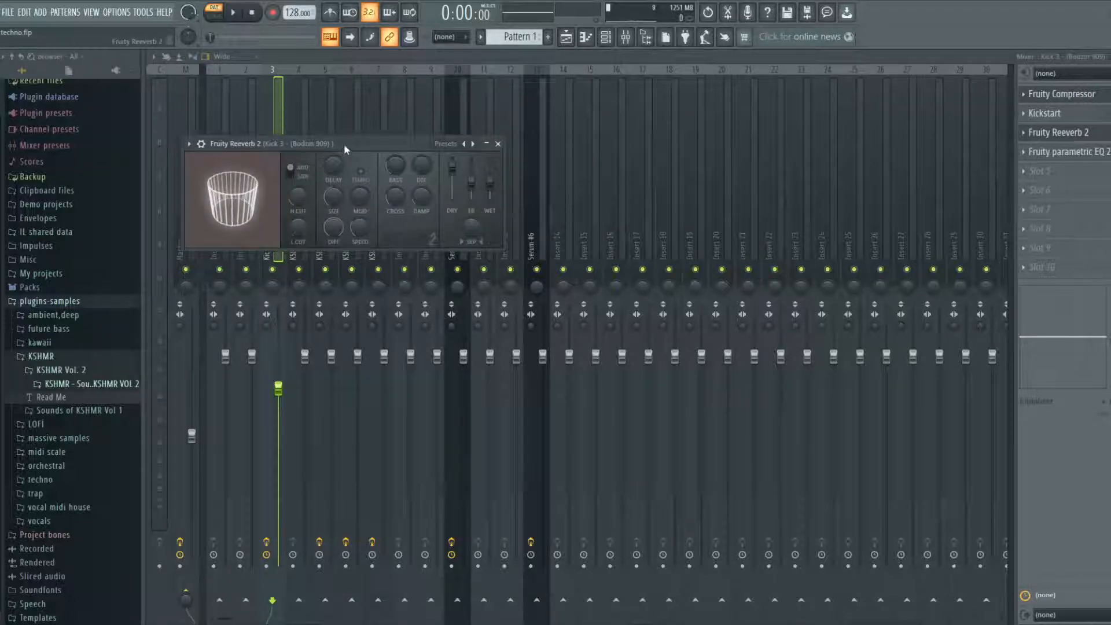
left_click_drag(344, 144, 401, 153)
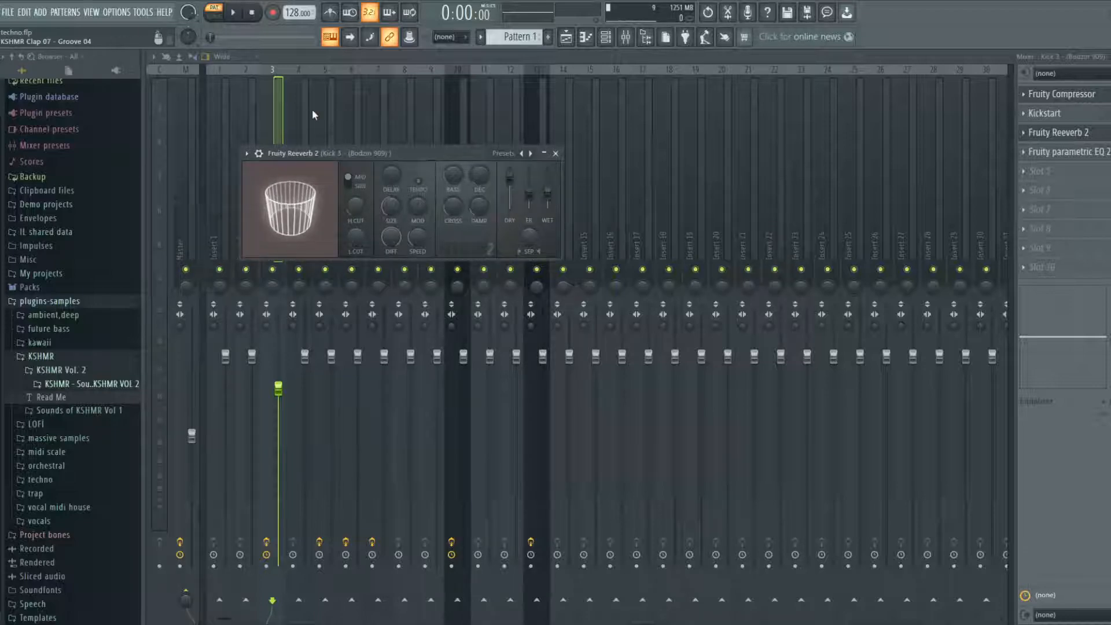
left_click(556, 153)
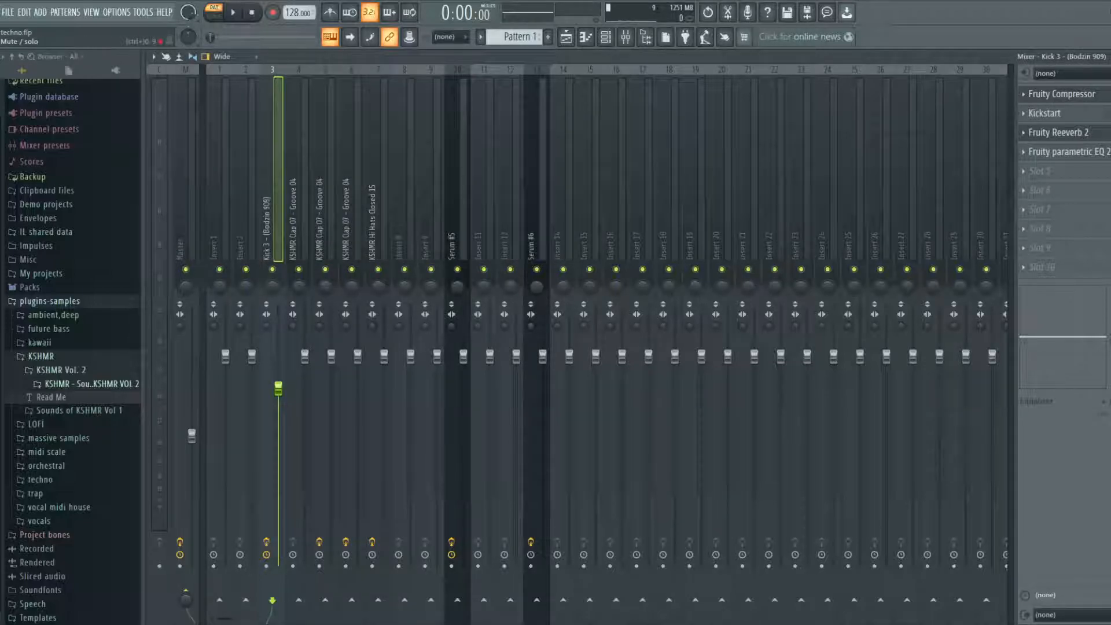
- Play Pattern 1 while watching the mixer levels, stop playback, and return to the playlist with the effect windows closed
key("space")
key("space")
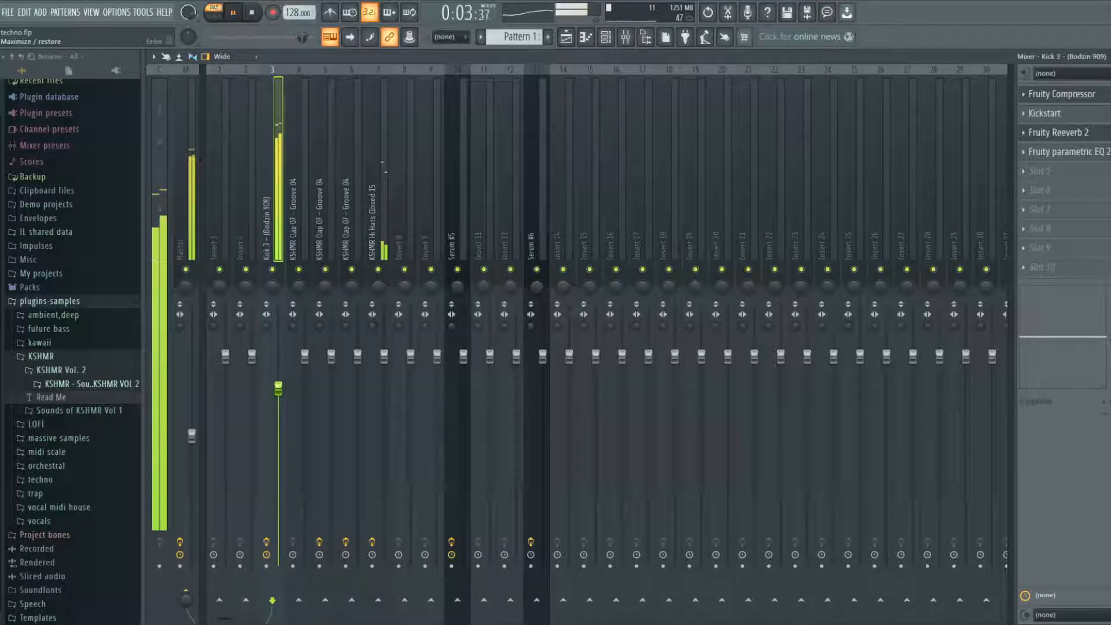
key("F9")
key("F6")
left_click(556, 153)
left_click(464, 111)
key("space")
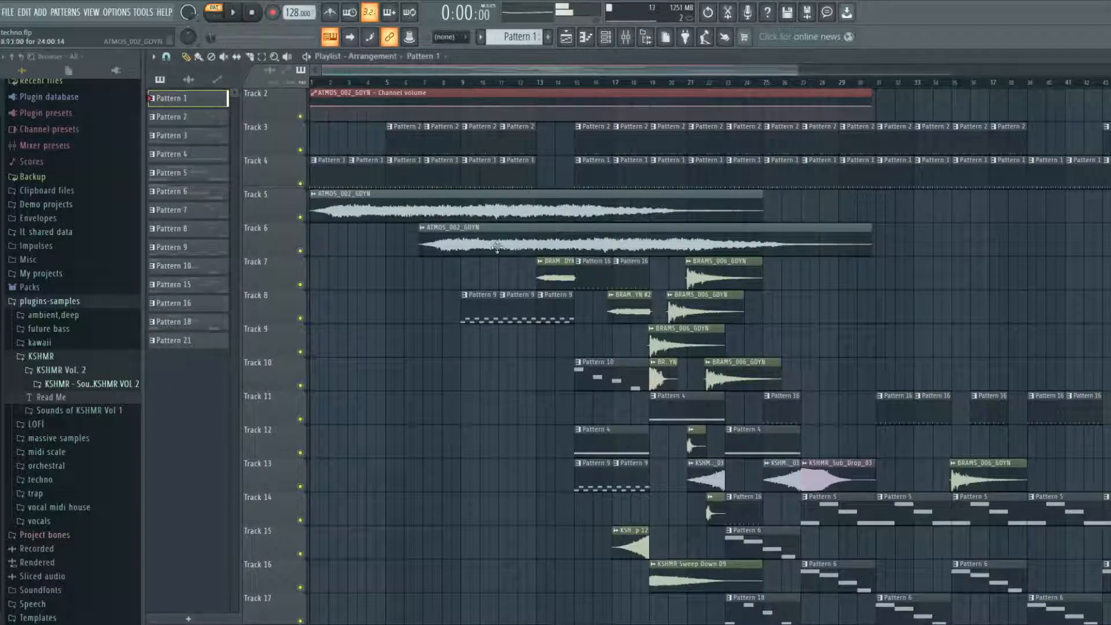
- Switch to Pattern 16, examine the Kick 9 (Hard stuff) #2 notes in the piano roll, and play the pattern
key("F6")
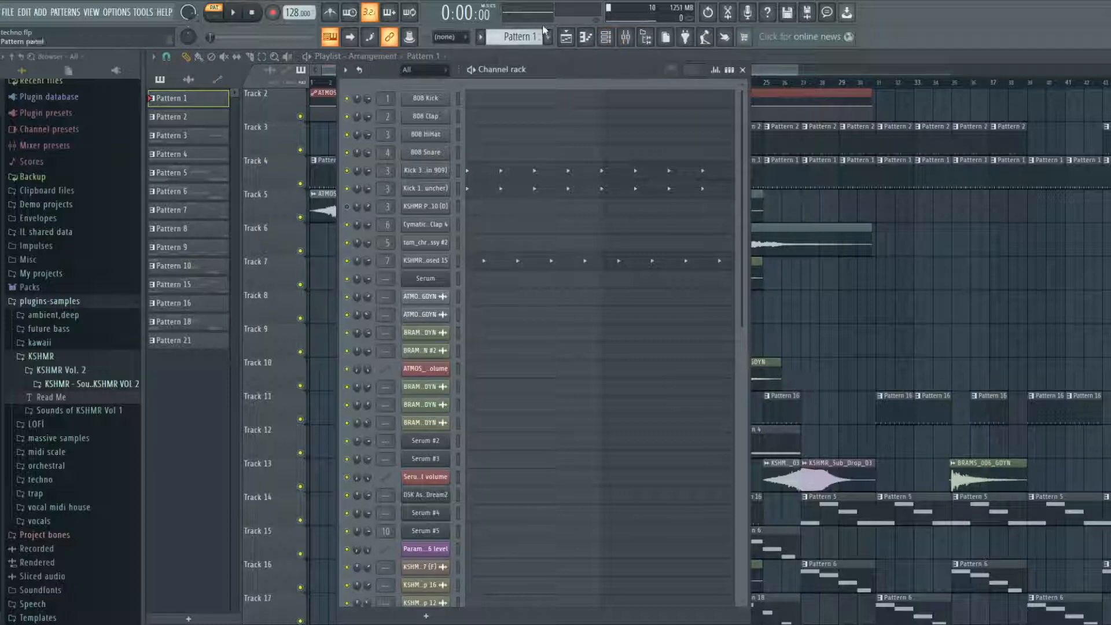
scroll(519, 34, "down", 12)
scroll(517, 35, "down", 3)
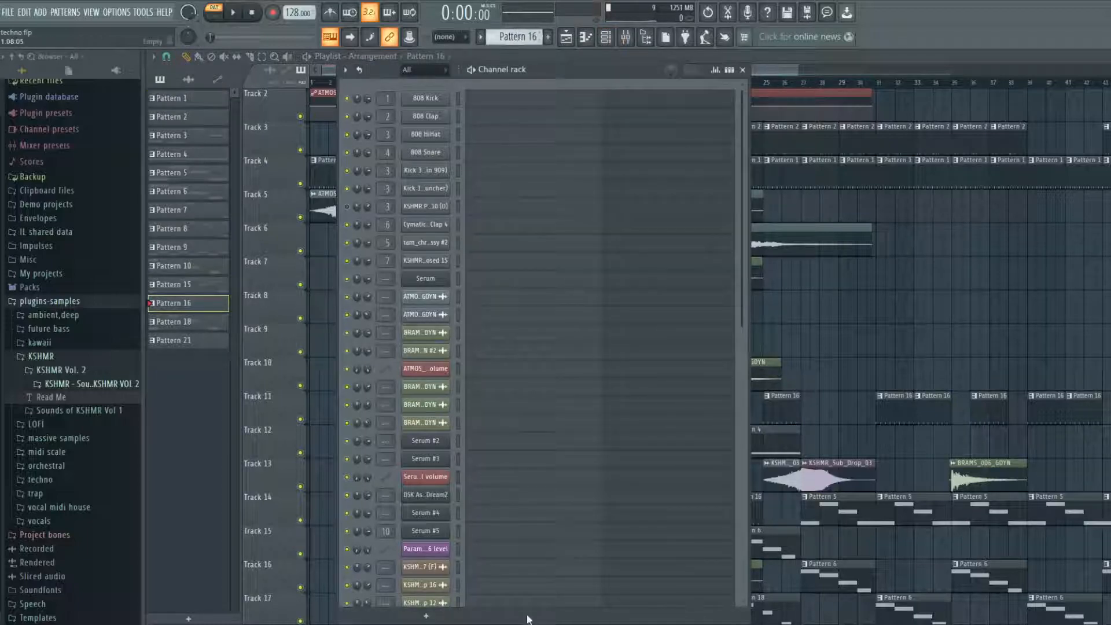
scroll(547, 492, "down", 3)
left_click(483, 412)
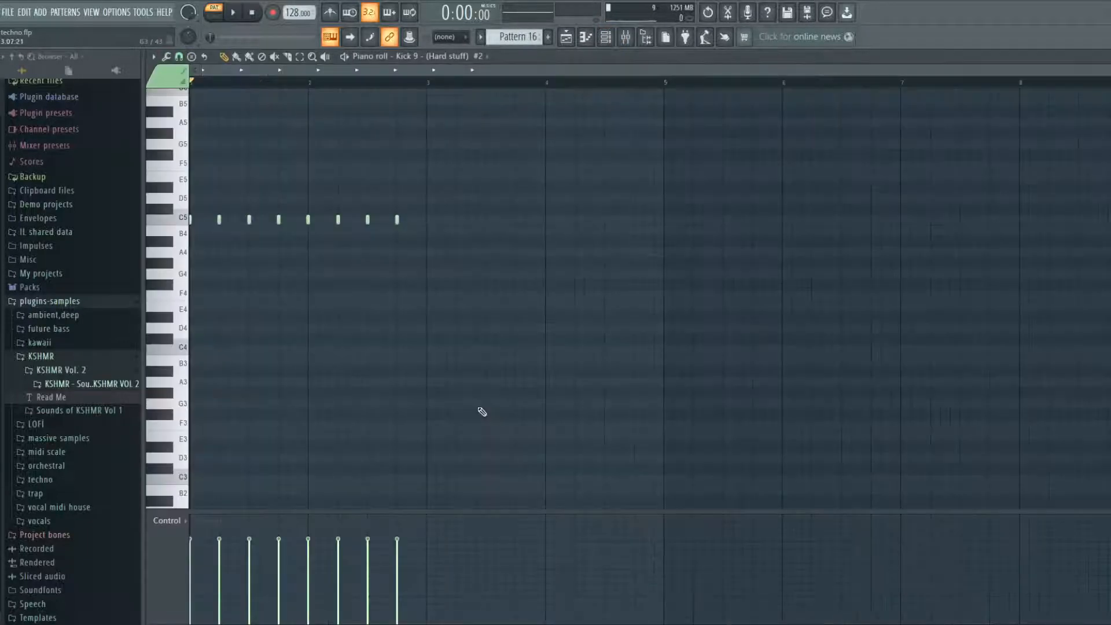
key("space")
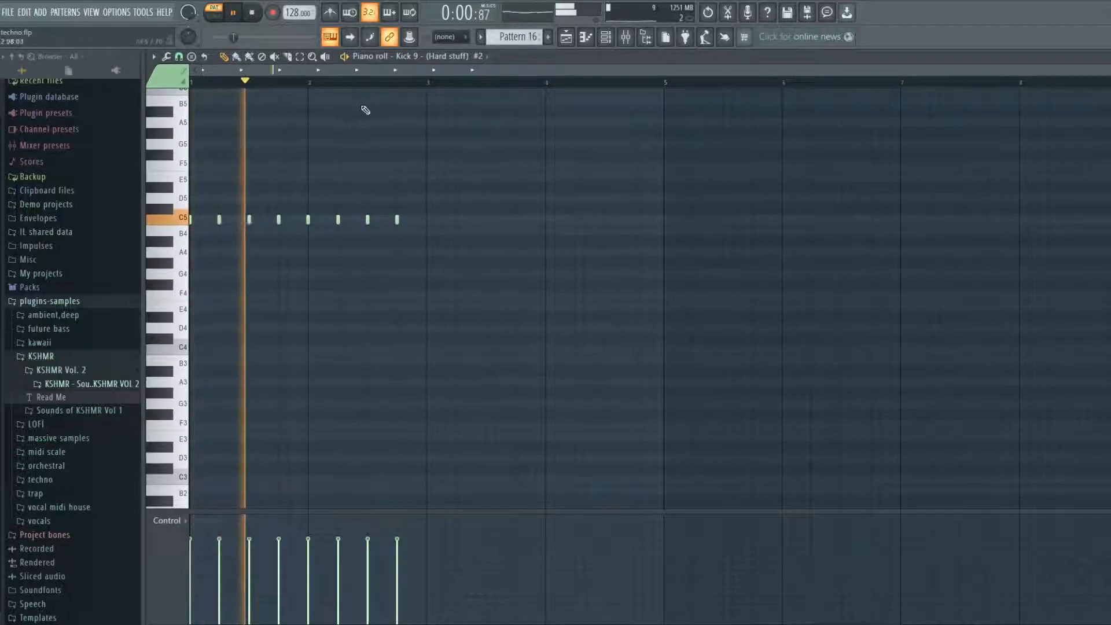
key("Escape")
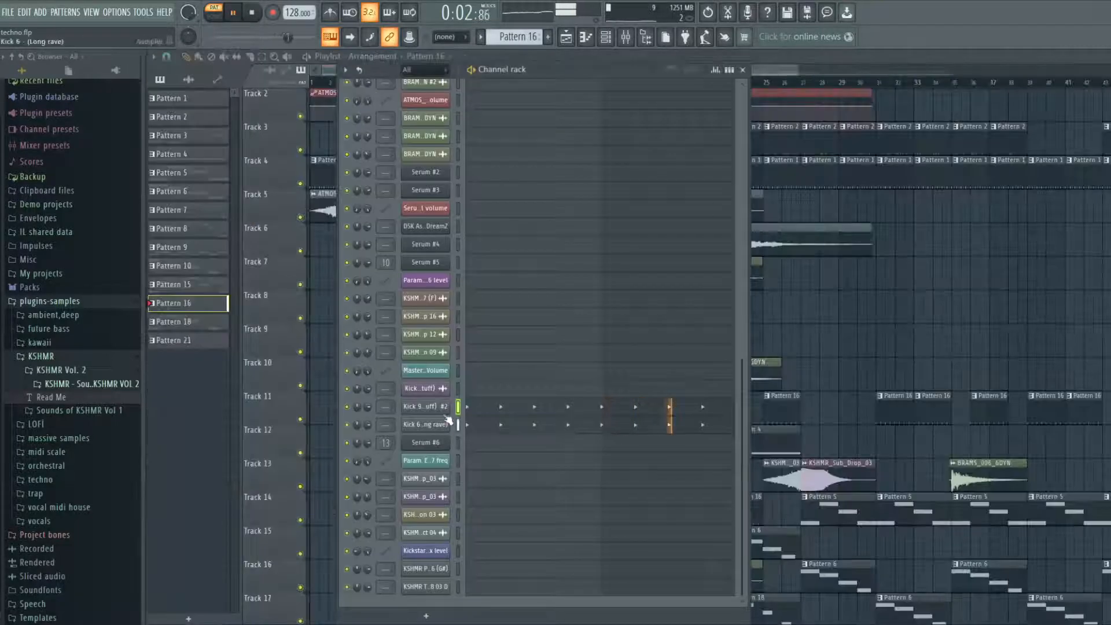
- Audition Pattern 16 again to compare its two kick layers, Kick 9 (Hard stuff) #2 and Kick 6 (Long rave)
key("space")
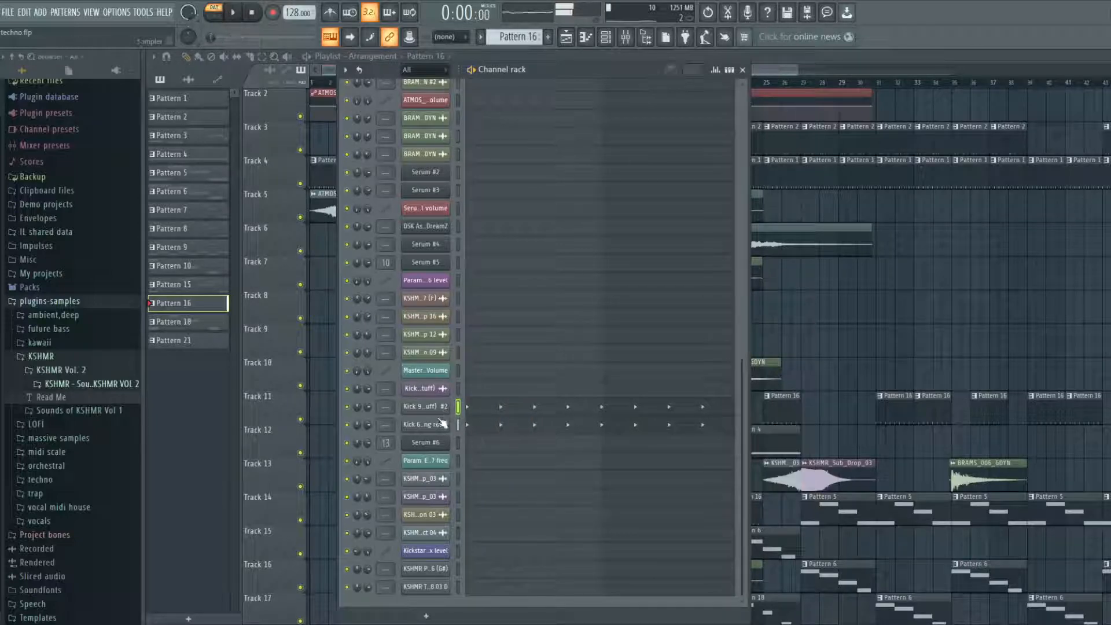
key("space")
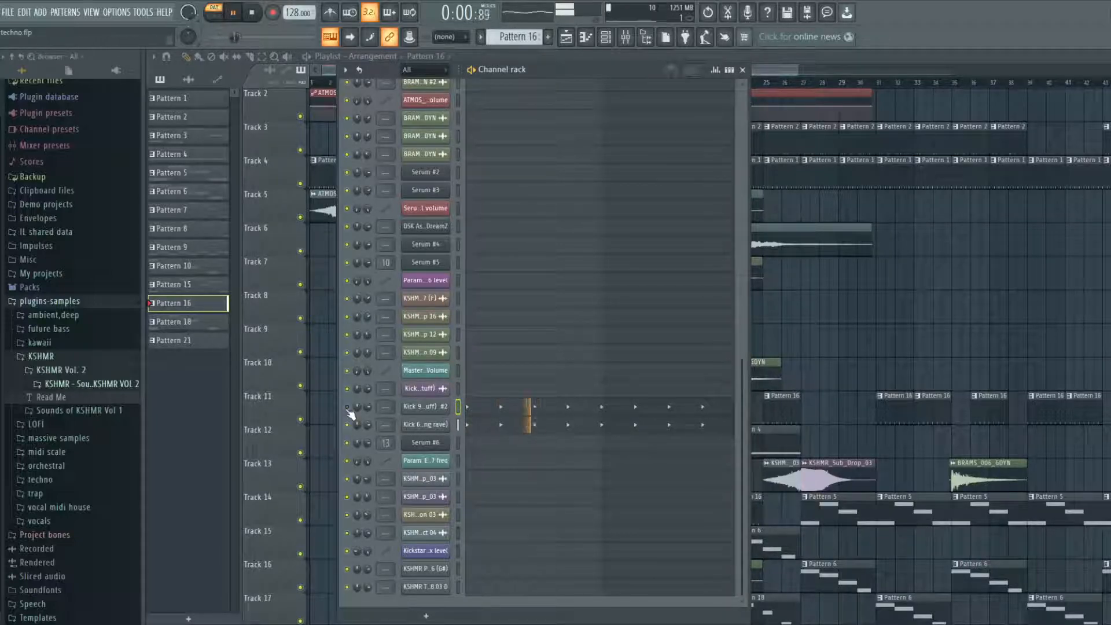
key("space")
- Try the reversed Kick 6 (Long rave) sample at full length, restore its shorter length while playing Pattern 16, and close the channel windows
left_click(435, 426)
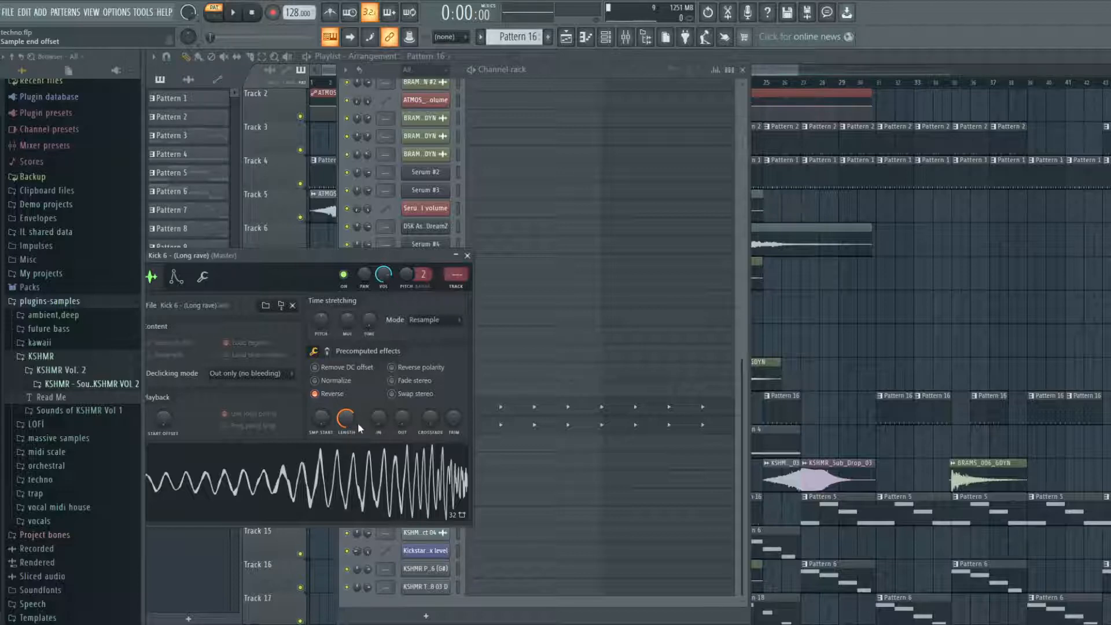
left_click_drag(357, 423, 359, 400)
key("space")
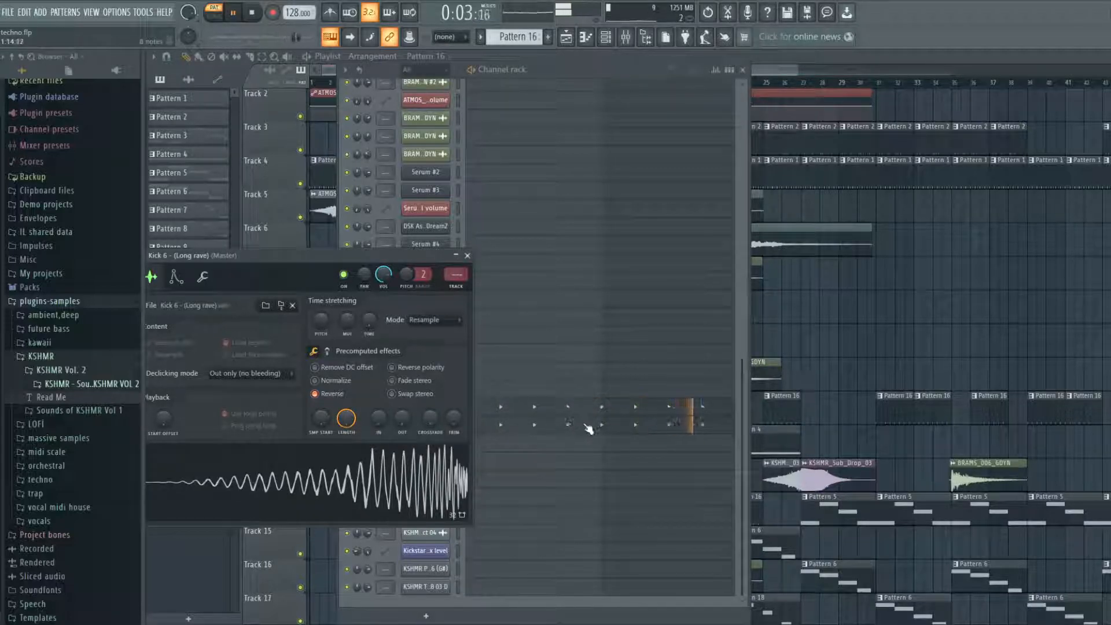
key("space")
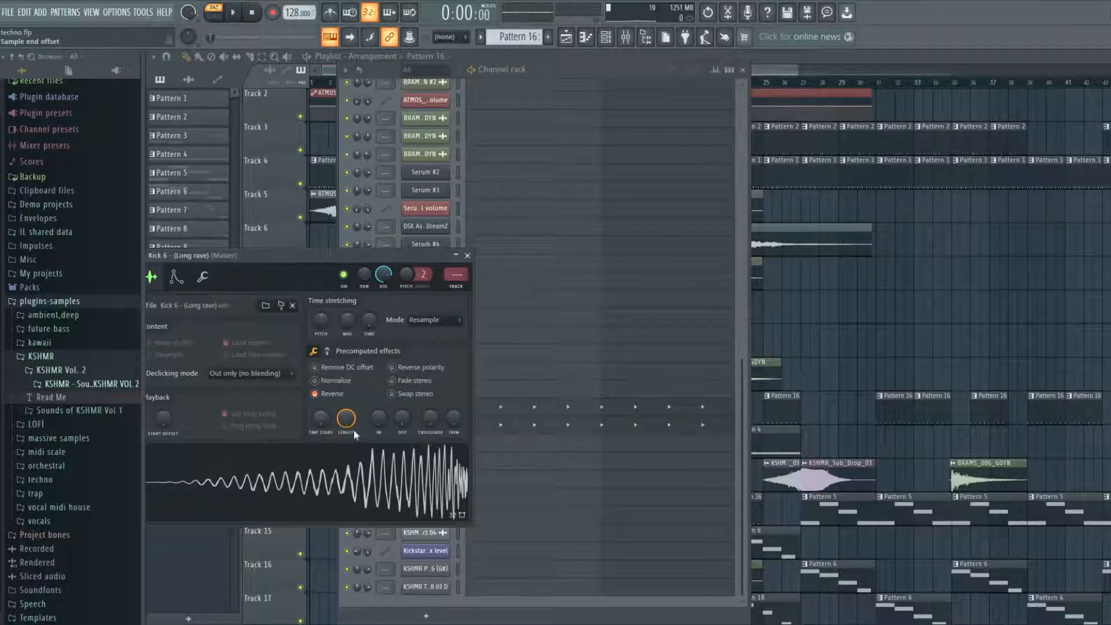
key("space")
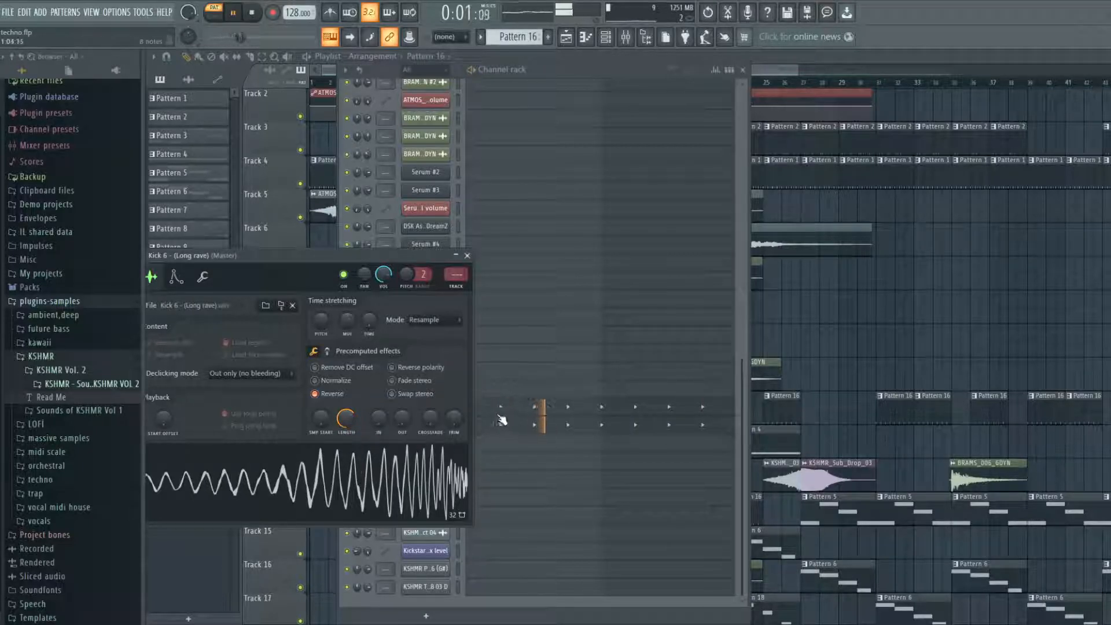
left_click(467, 255)
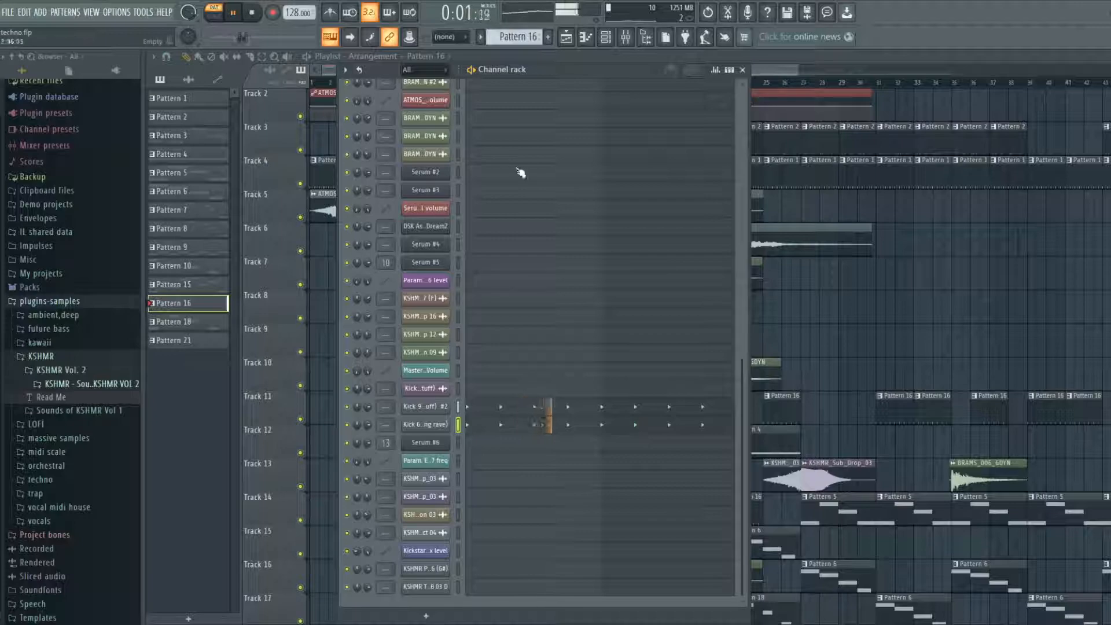
left_click(743, 69)
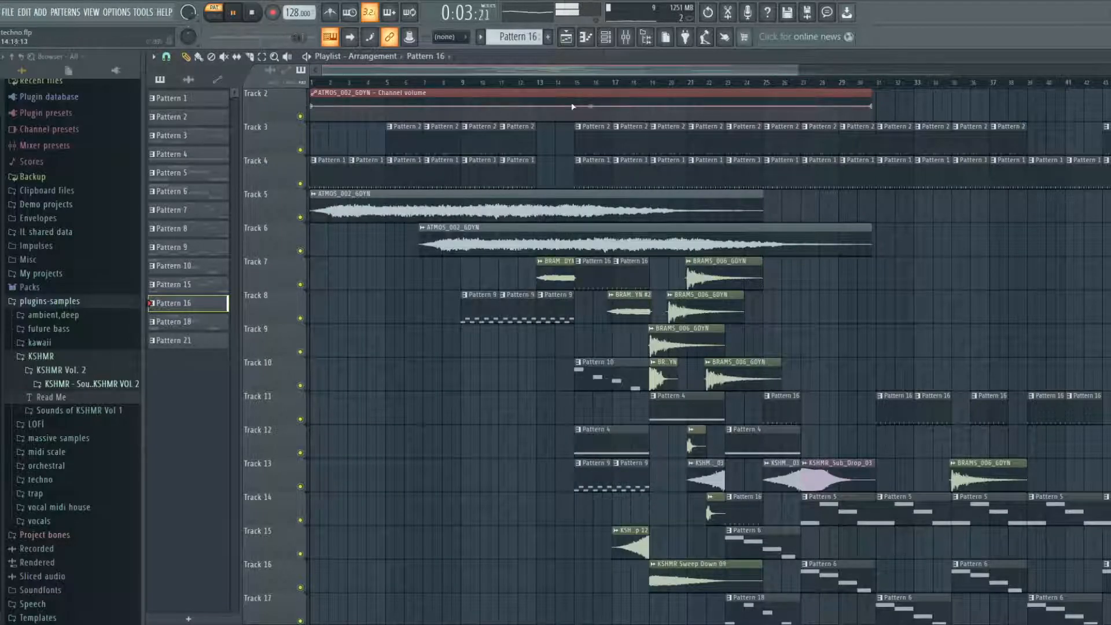
- Place a Pattern 1 clip on Track 4 at bar 60 and a Pattern 16 clip directly beneath it on Track 5
scroll(526, 231, "down", 3)
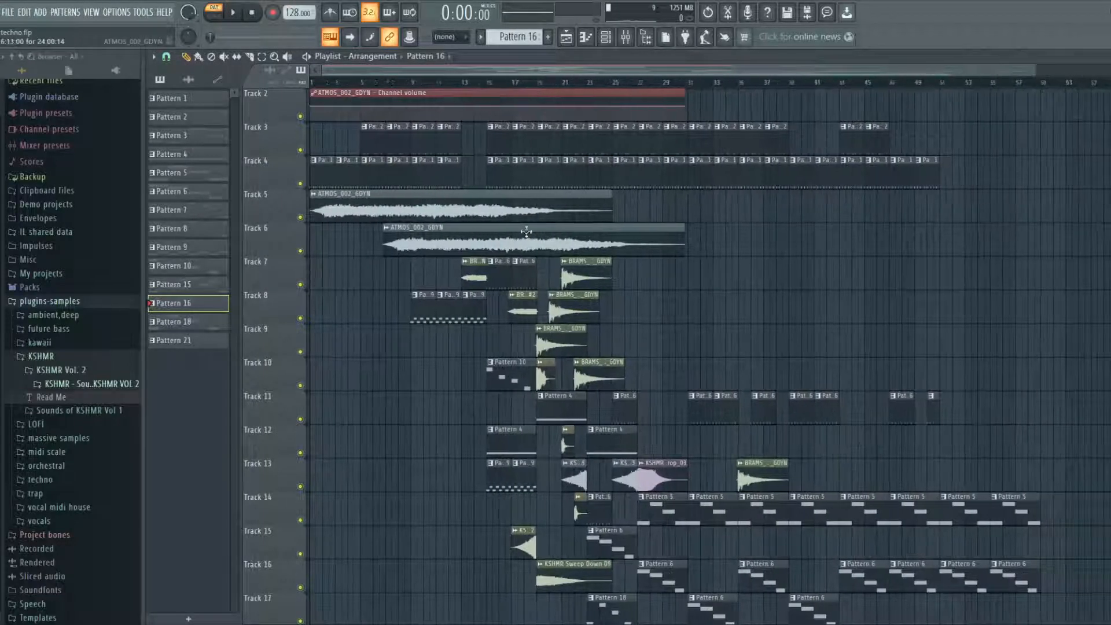
left_click(933, 168)
left_click(1054, 171)
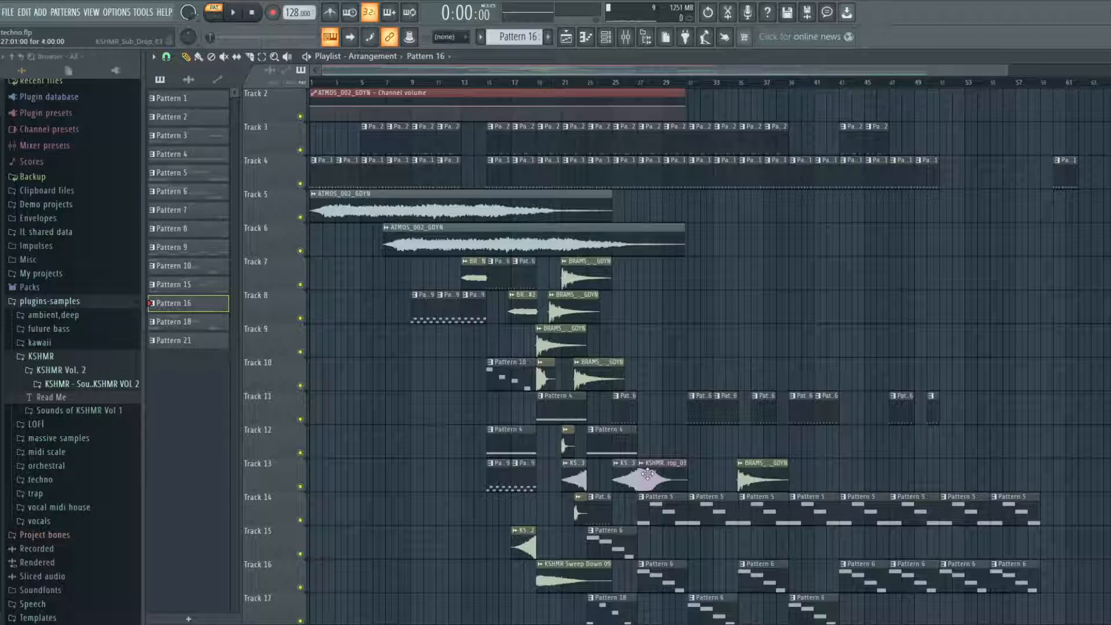
scroll(648, 475, "down", 2)
scroll(667, 399, "down", 1)
scroll(671, 408, "up", 2)
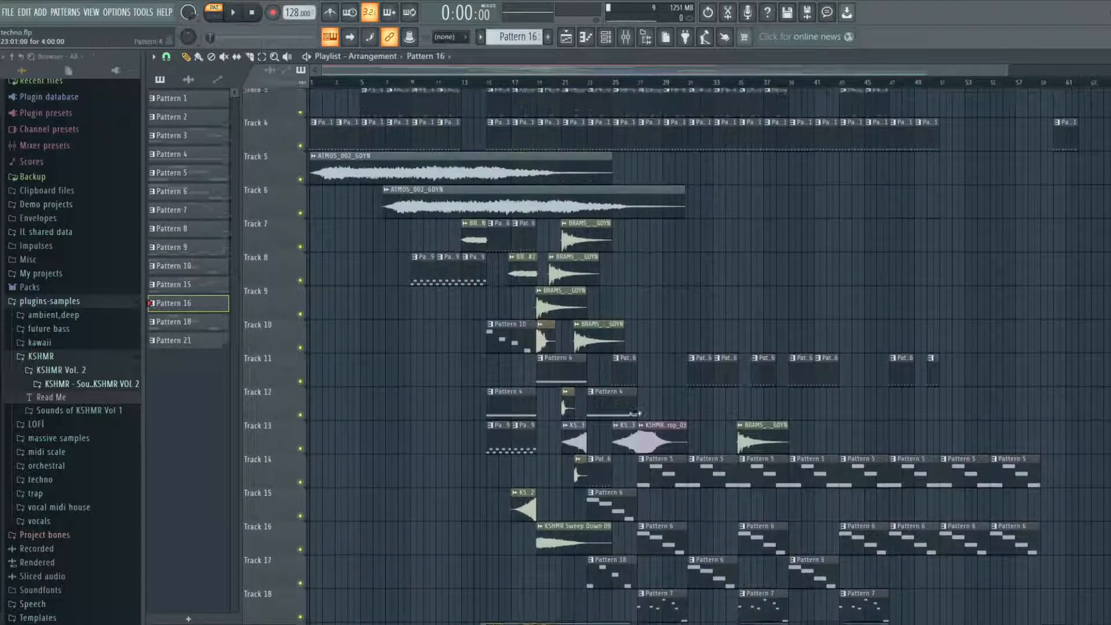
scroll(1076, 215, "up", 2)
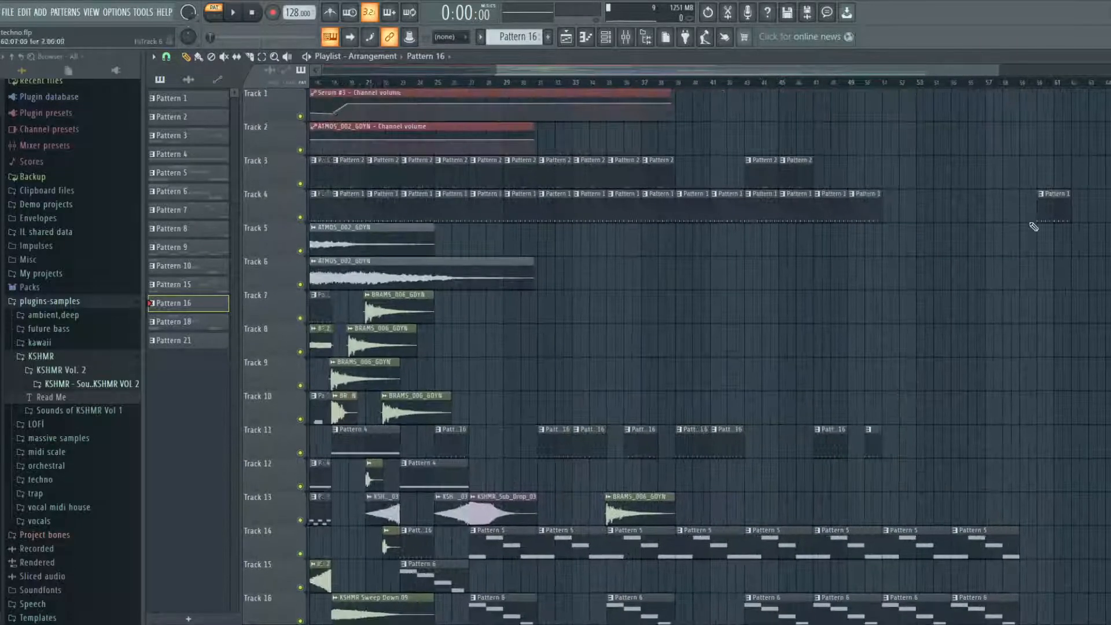
scroll(1070, 226, "up", 3)
left_click(1062, 241)
- Play the song from just before bar 60 to hear Pattern 1 and Pattern 16 together, and stop playback
left_click(1040, 87)
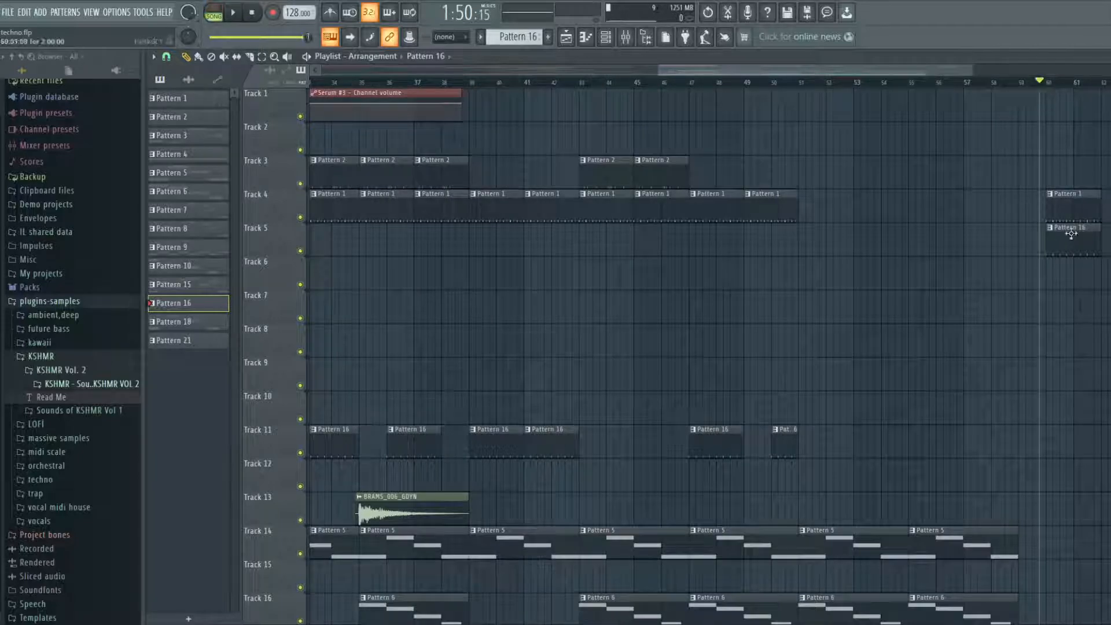
key("space")
scroll(1081, 261, "up", 4)
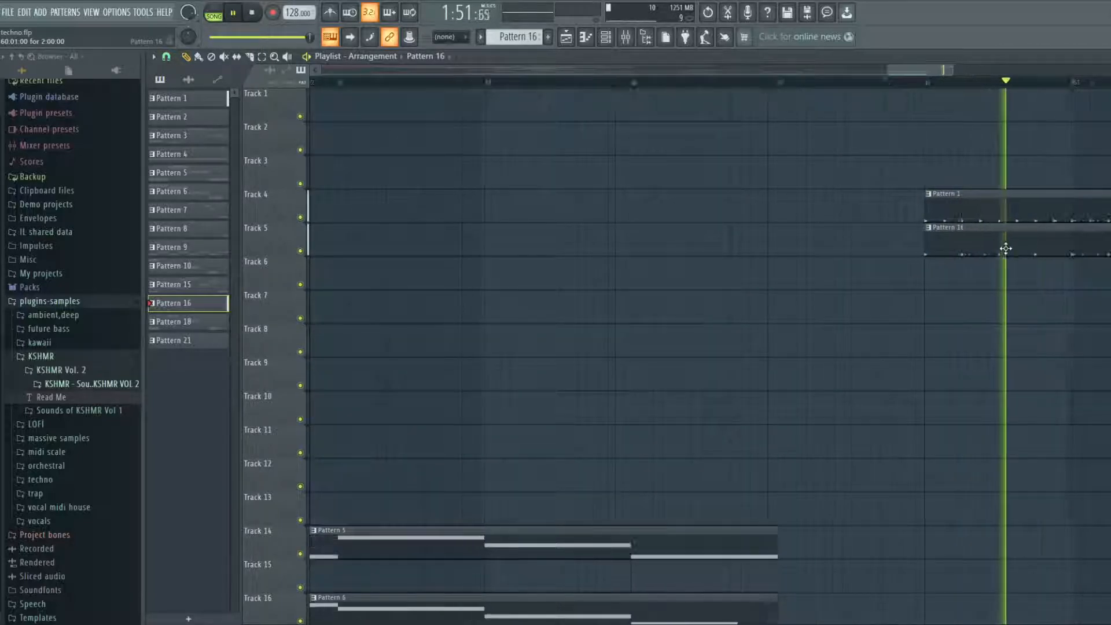
scroll(1008, 247, "down", 4)
key("space")
- Move the stacked Pattern 1 and Pattern 16 clips to bar 1 on Tracks 8 and 9, mute Tracks 4 and 5, and play them
scroll(993, 243, "down", 6)
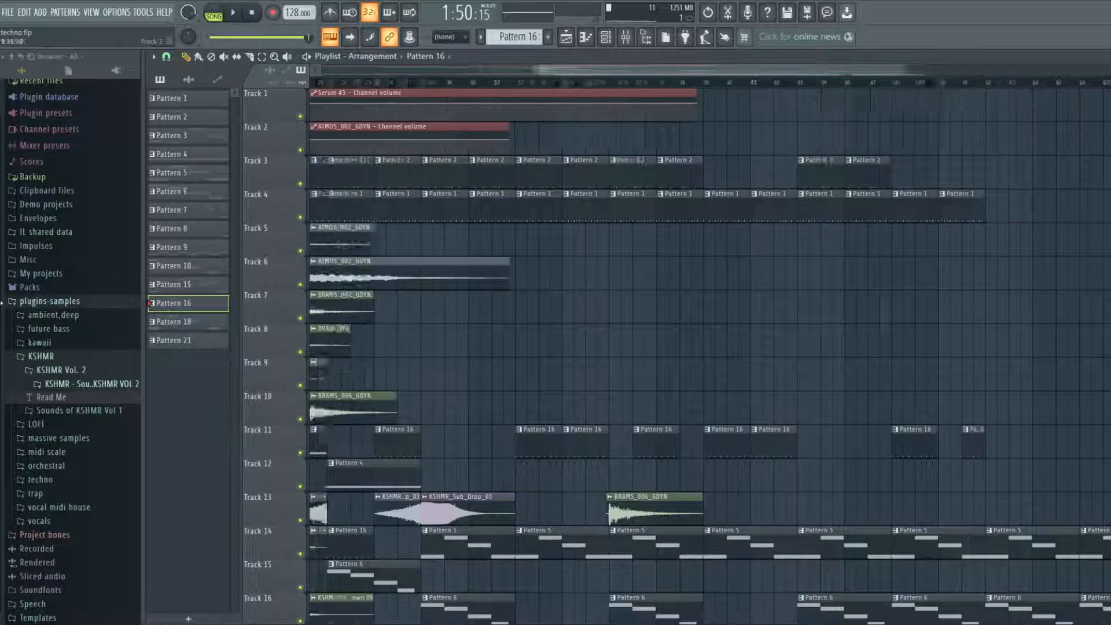
left_click_drag(2, 303, 54, 365)
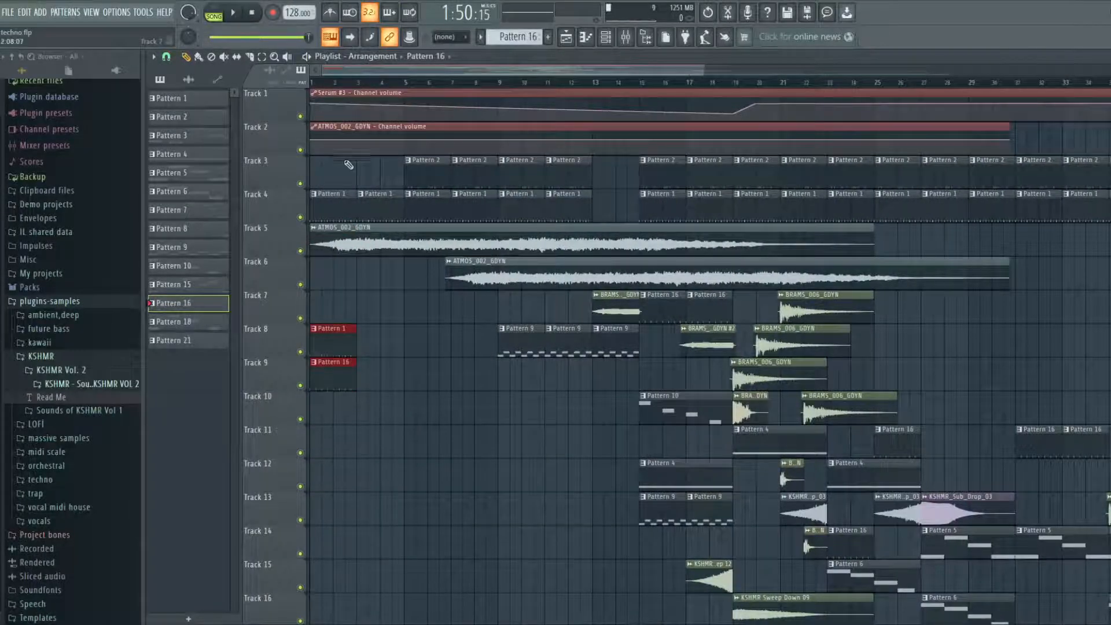
left_click_drag(301, 251, 300, 217)
key("space")
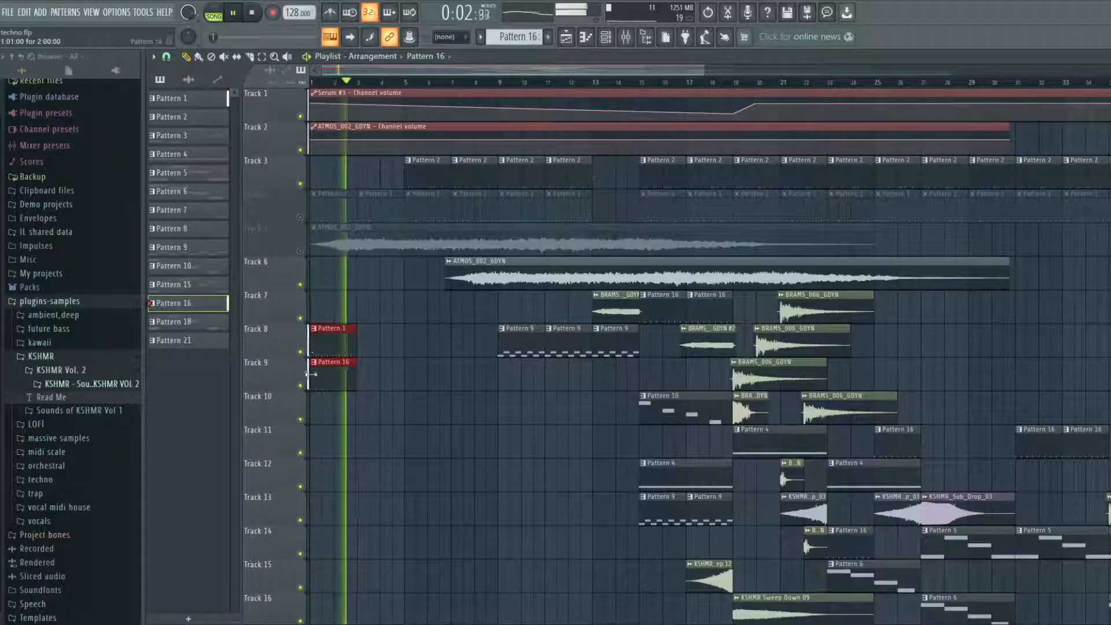
key("space")
- Delete the Pattern 1 and Pattern 16 clips at bar 1 on Tracks 8 and 9, and unmute Tracks 5 and 4
right_click(335, 329)
right_click(336, 363)
left_click(301, 250)
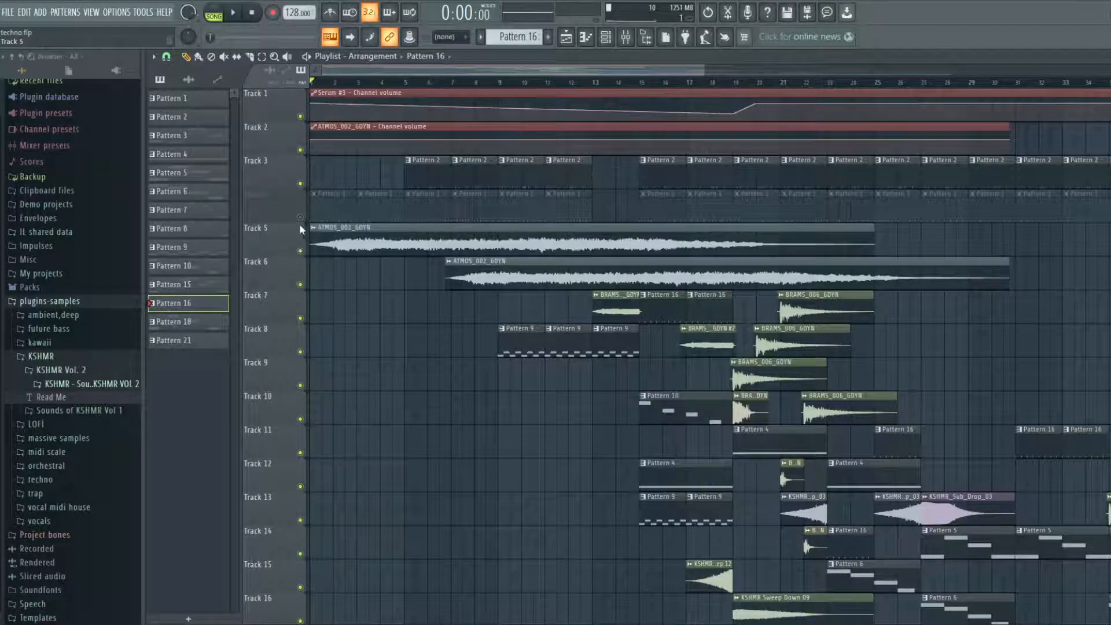
left_click(301, 217)
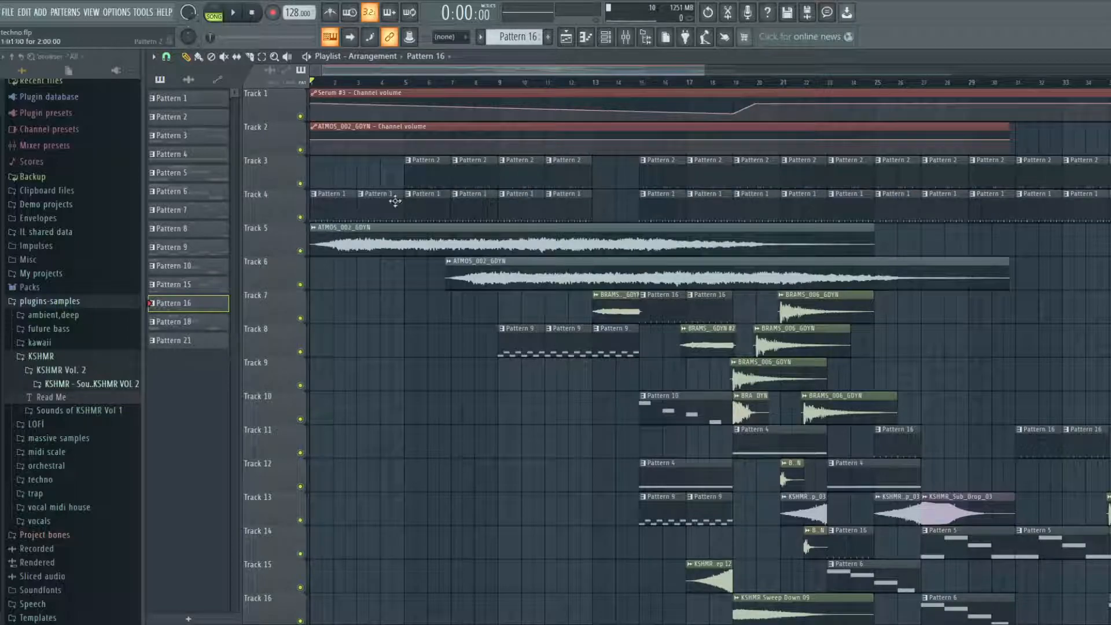
- Examine Pattern 2's Cymatics Lofi Clap 4 notes in the piano roll and its channels in the channel rack's step sequencer view
double_click(568, 169)
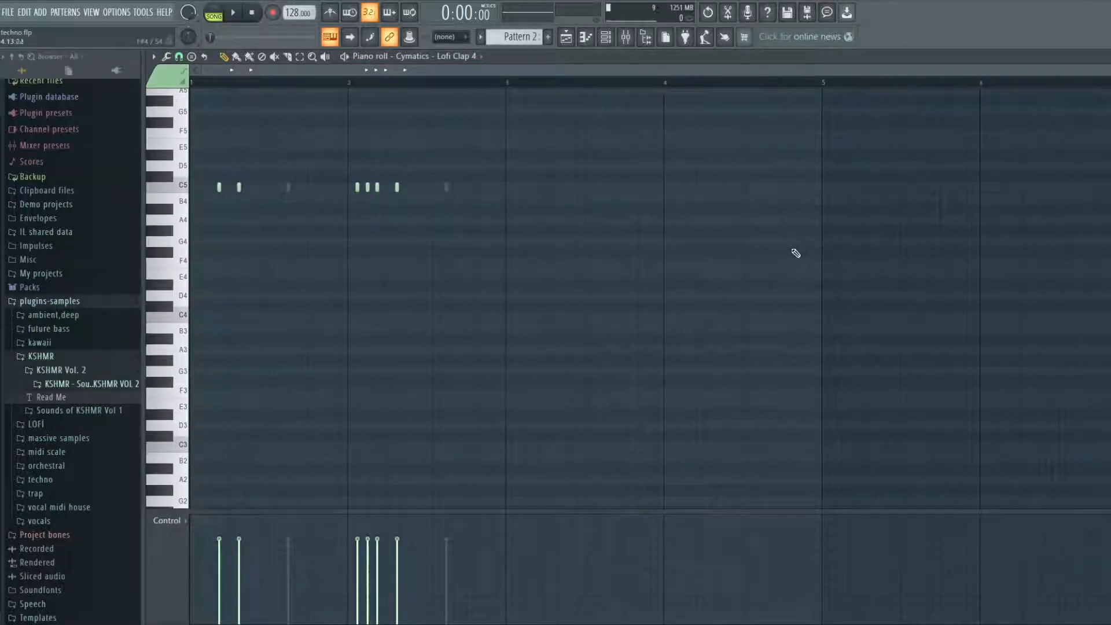
key("Escape")
left_click(606, 37)
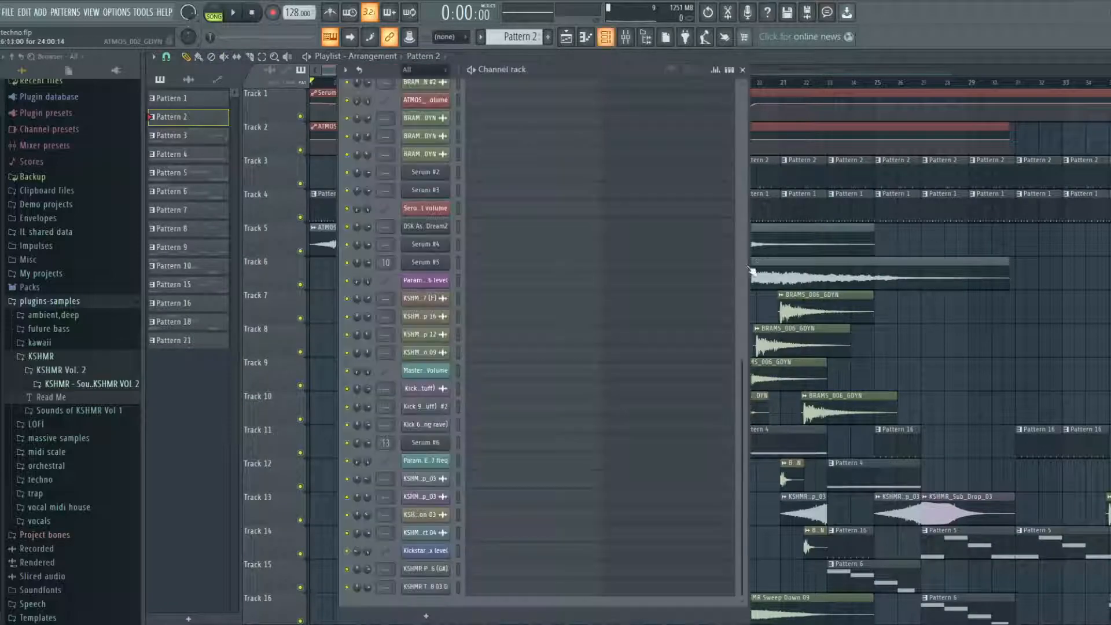
scroll(663, 134, "up", 8)
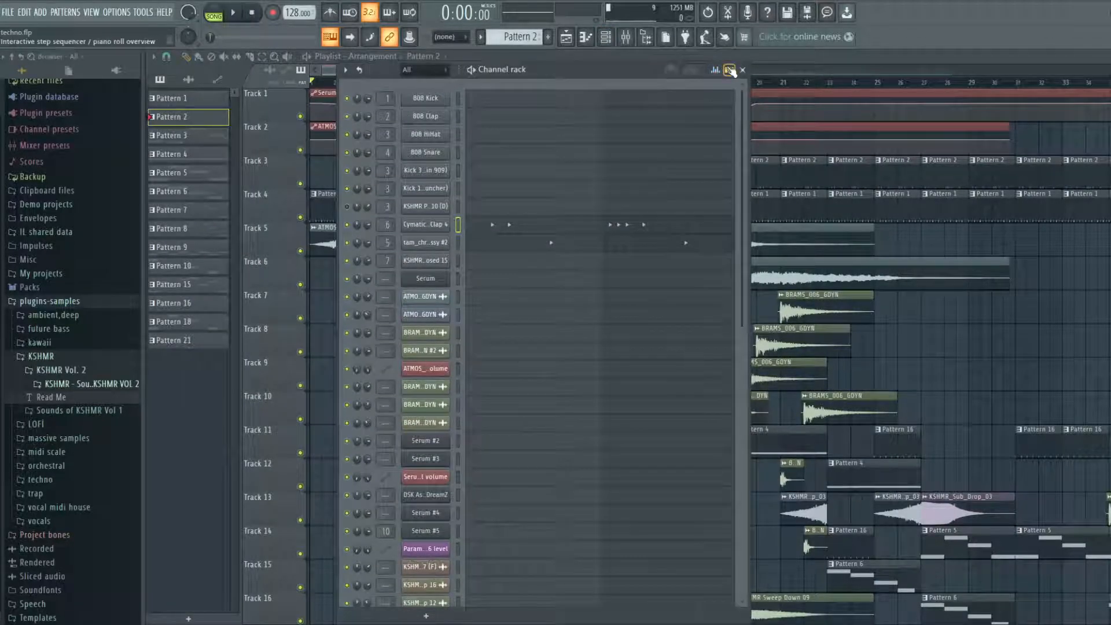
left_click(730, 70)
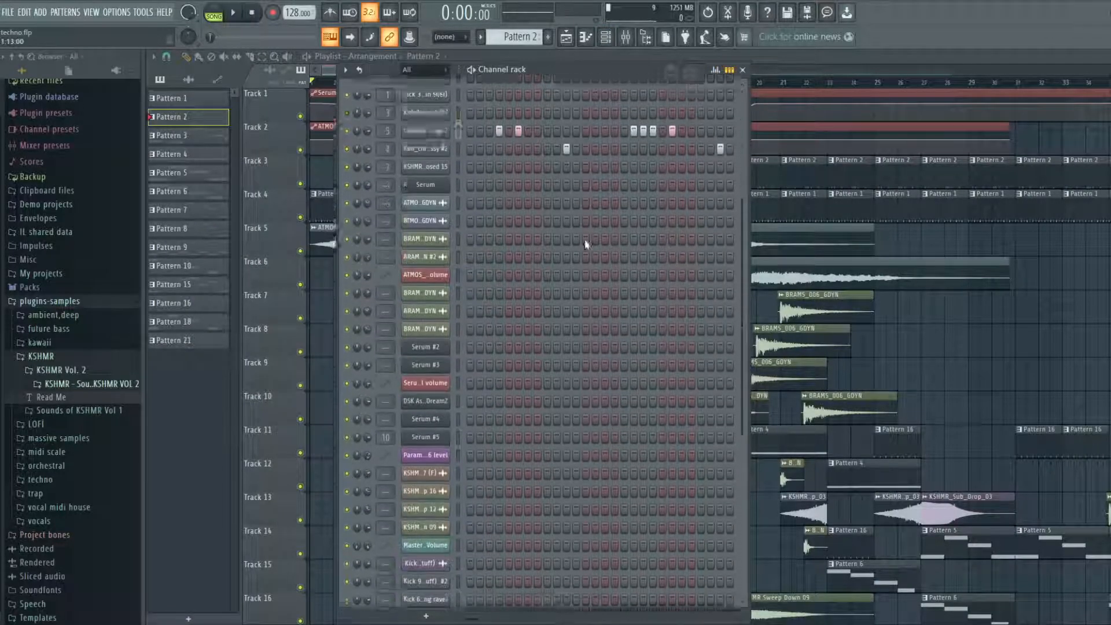
- Audition Pattern 2 alone in pattern mode, select the Cymatics Lofi Clap 4 channel, and close the channel rack
left_click(213, 17)
key("space")
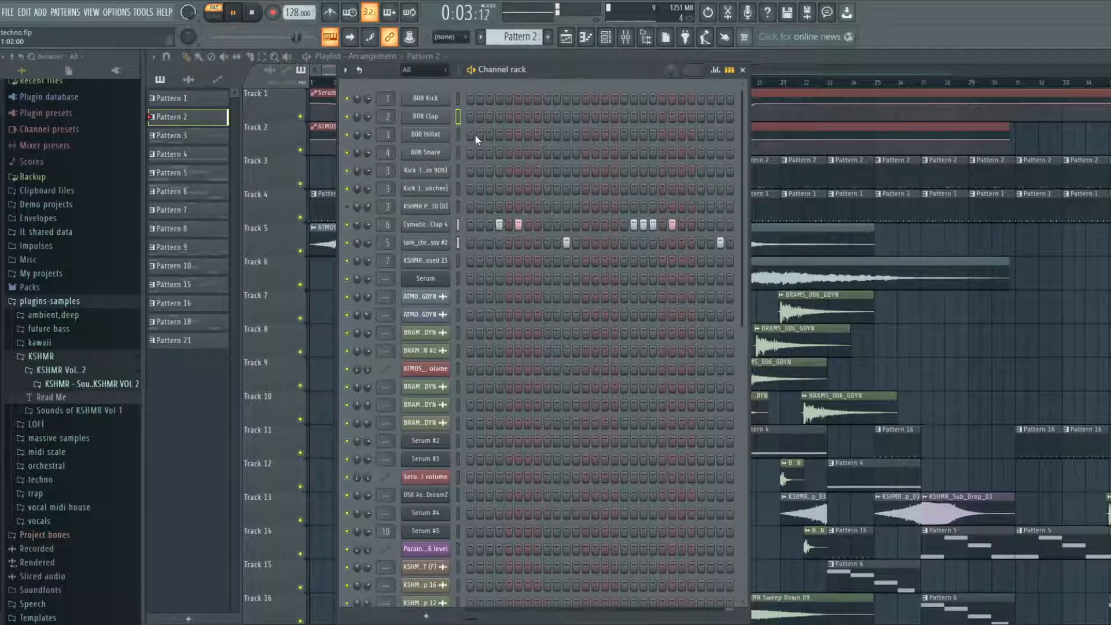
key("space")
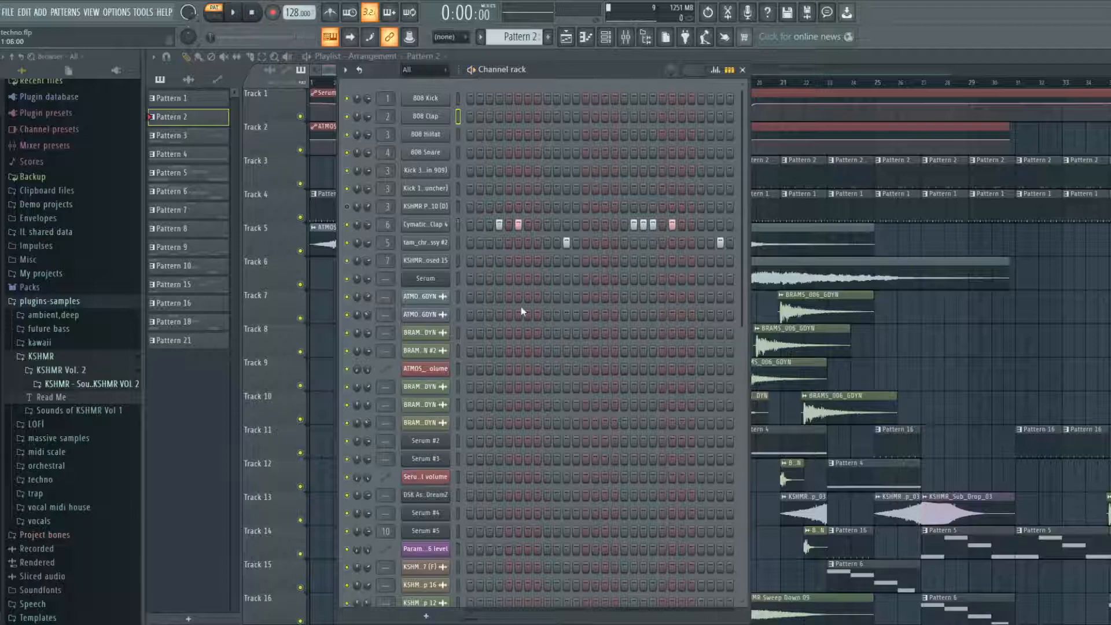
left_click(457, 225)
left_click(742, 69)
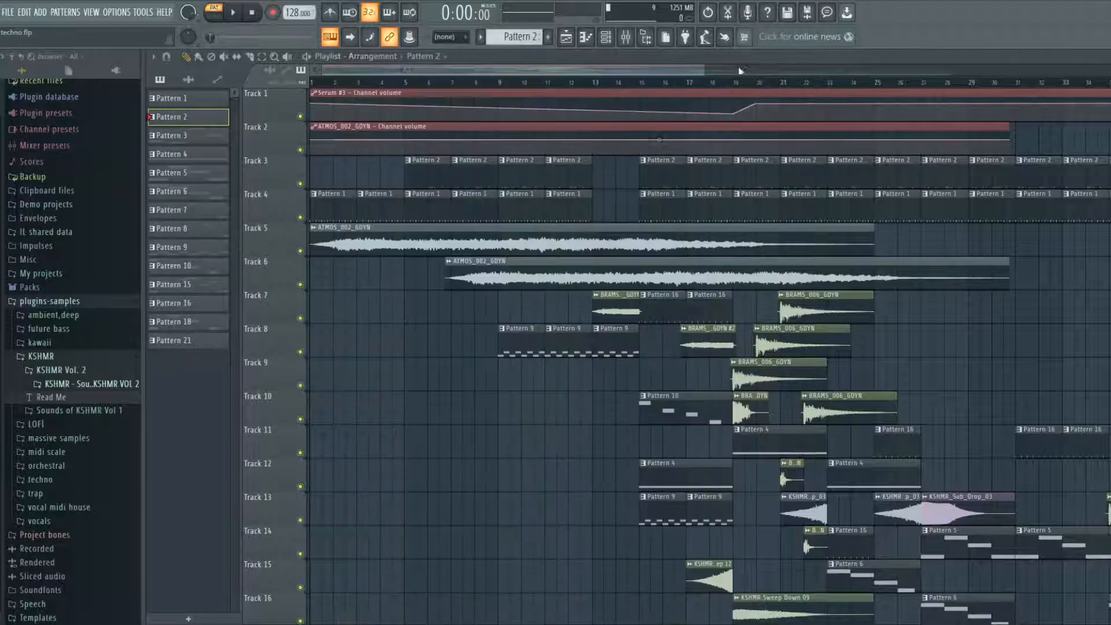
- Look over all tracks of the arrangement, play the song from bar 1 in song mode, and stop playback
scroll(390, 174, "down", 5)
scroll(390, 175, "down", 3)
scroll(402, 306, "up", 5)
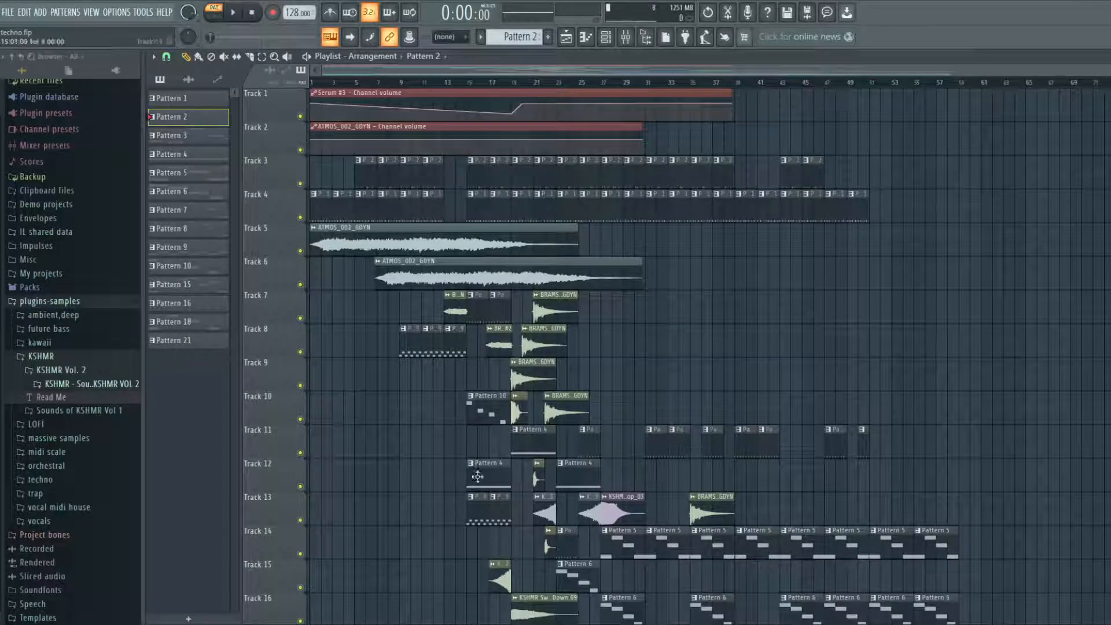
scroll(394, 305, "down", 4)
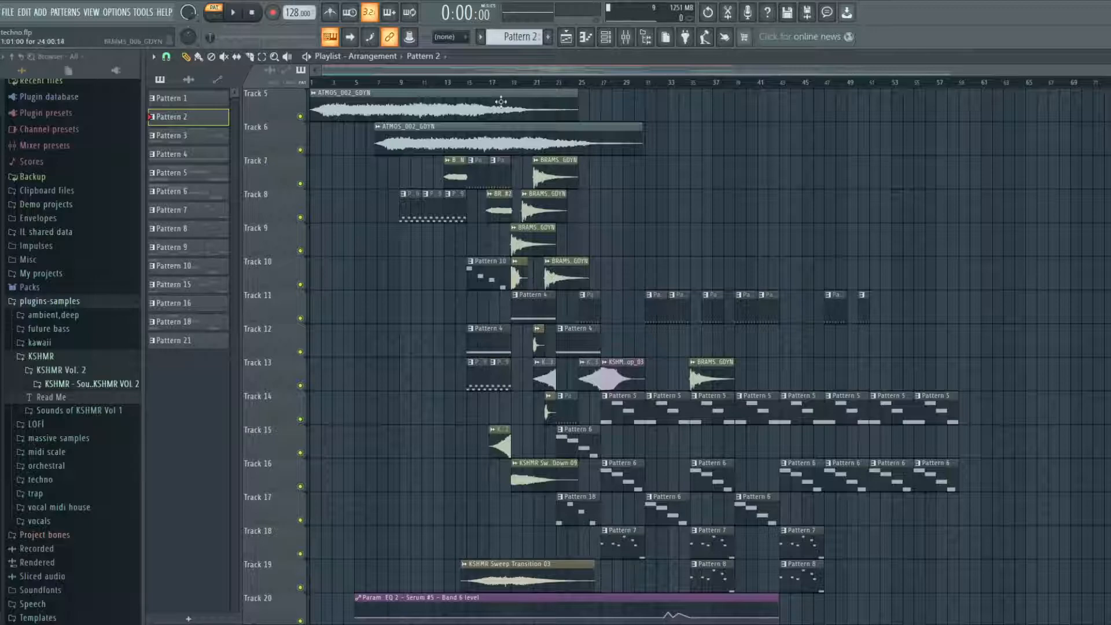
scroll(356, 168, "up", 4)
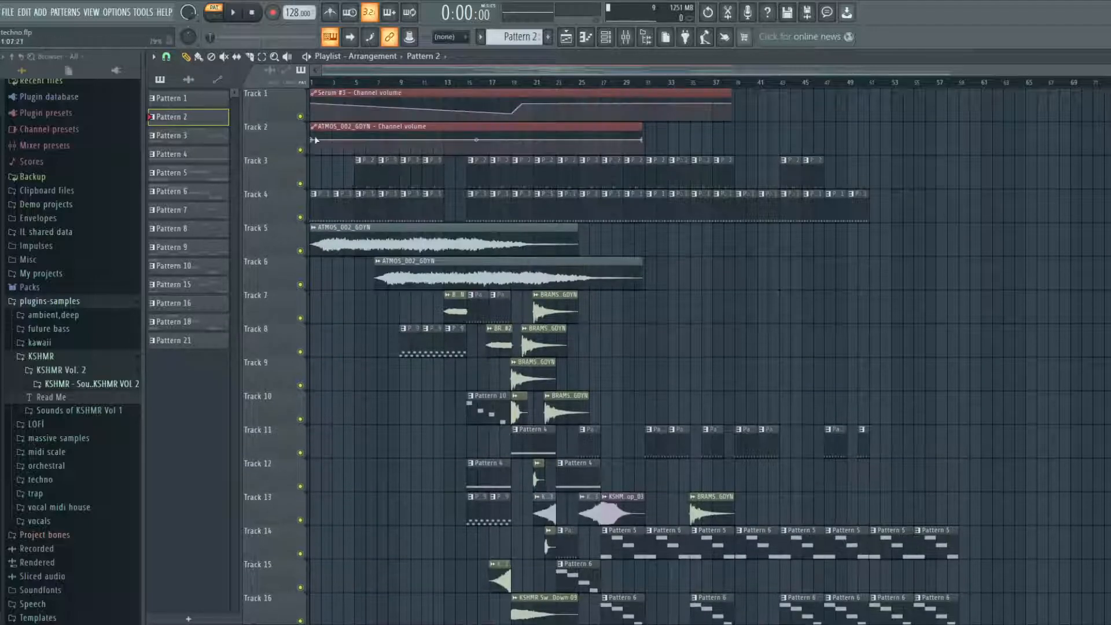
scroll(370, 69, "up", 5)
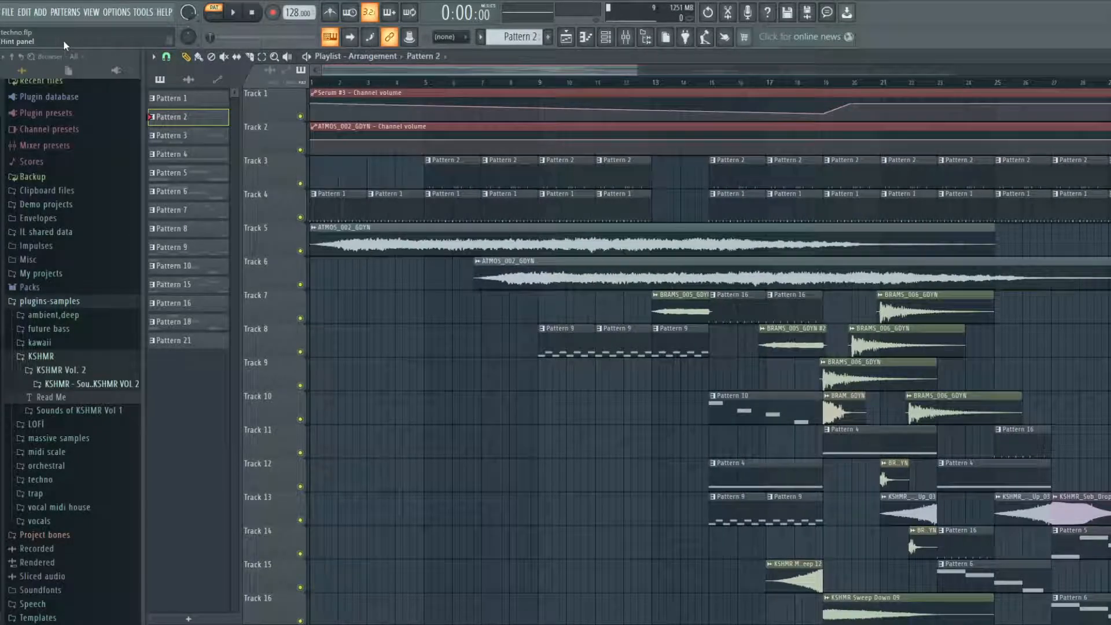
left_click(317, 83)
key("space")
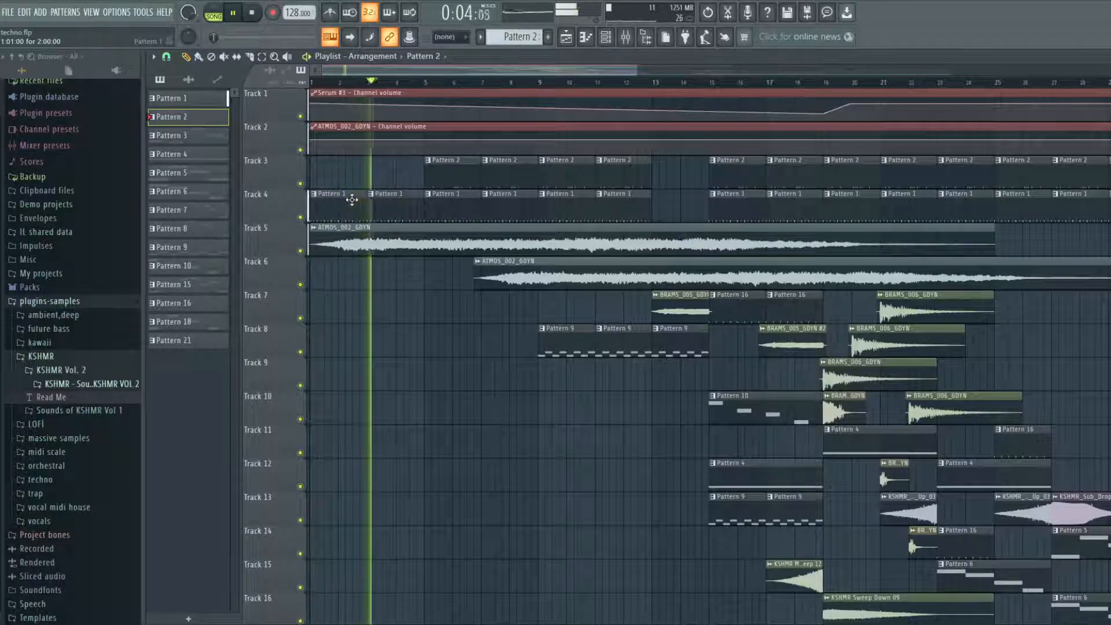
scroll(420, 312, "down", 6)
scroll(420, 315, "down", 4, "ctrl")
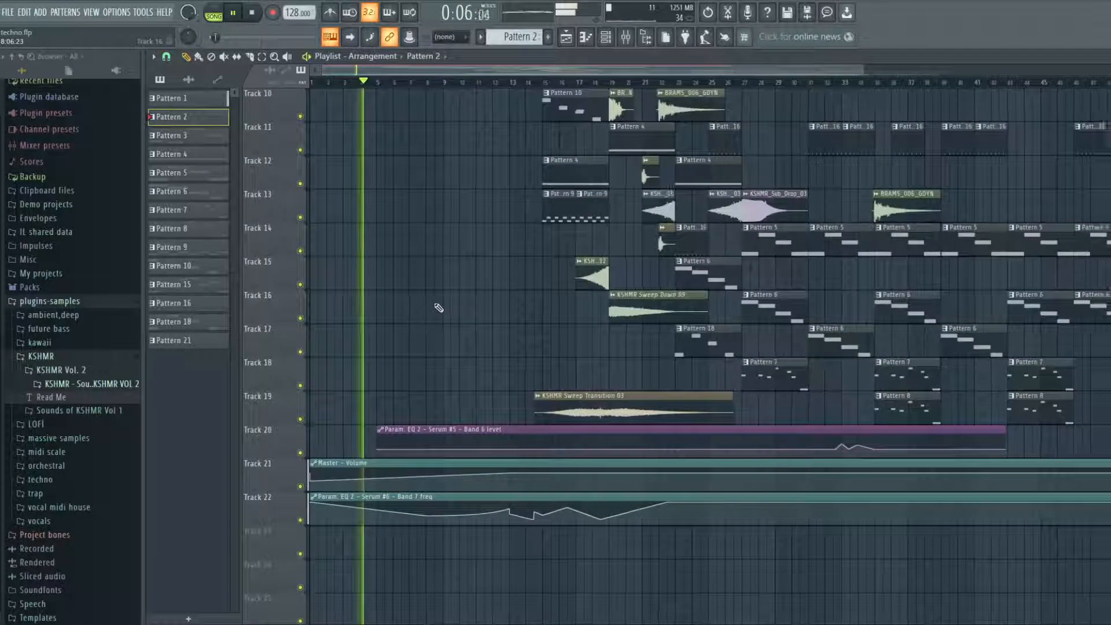
scroll(420, 315, "up", 6)
key("space")
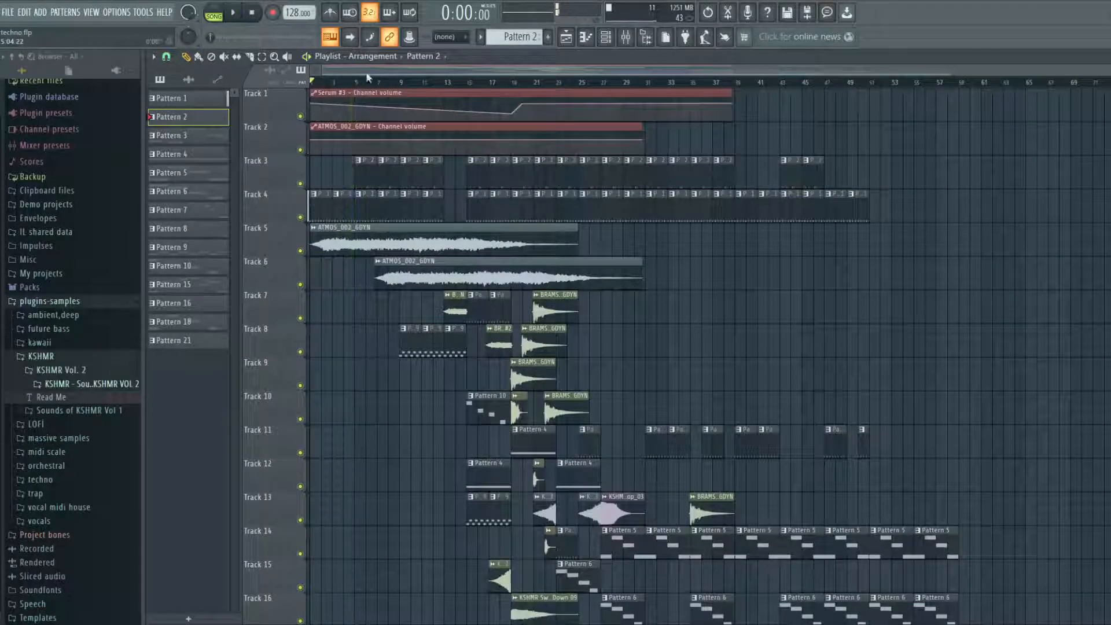
- Play the song from about bar 12, skip to about bar 14 to hear the added layers, and stop playback
key("space")
left_click(434, 82)
left_click(462, 82)
scroll(416, 375, "down", 7)
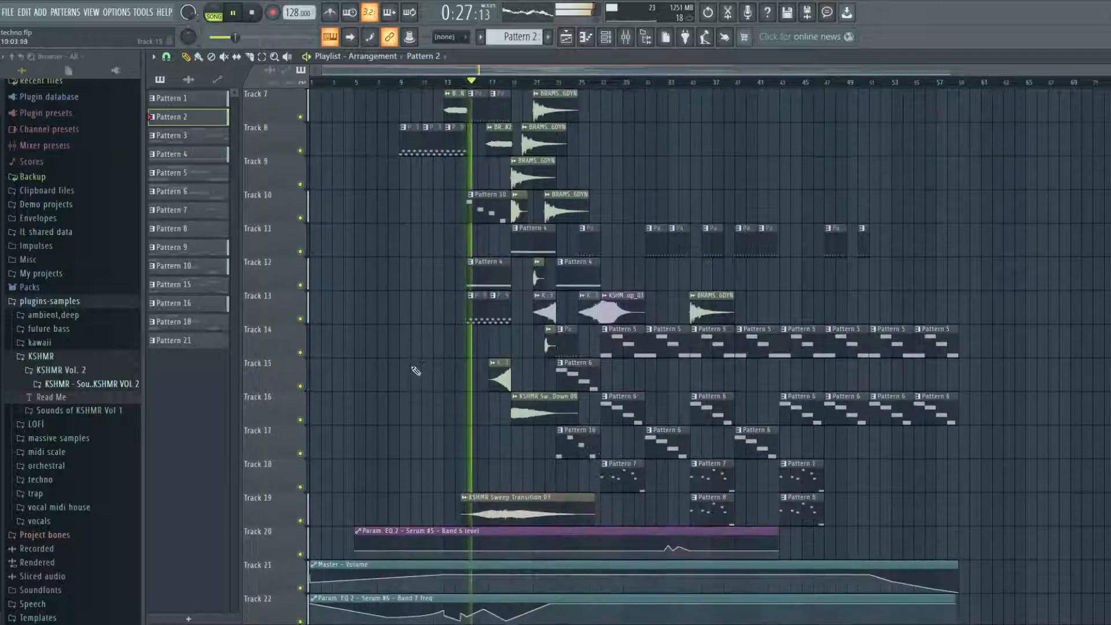
key("space")
scroll(420, 362, "up", 4)
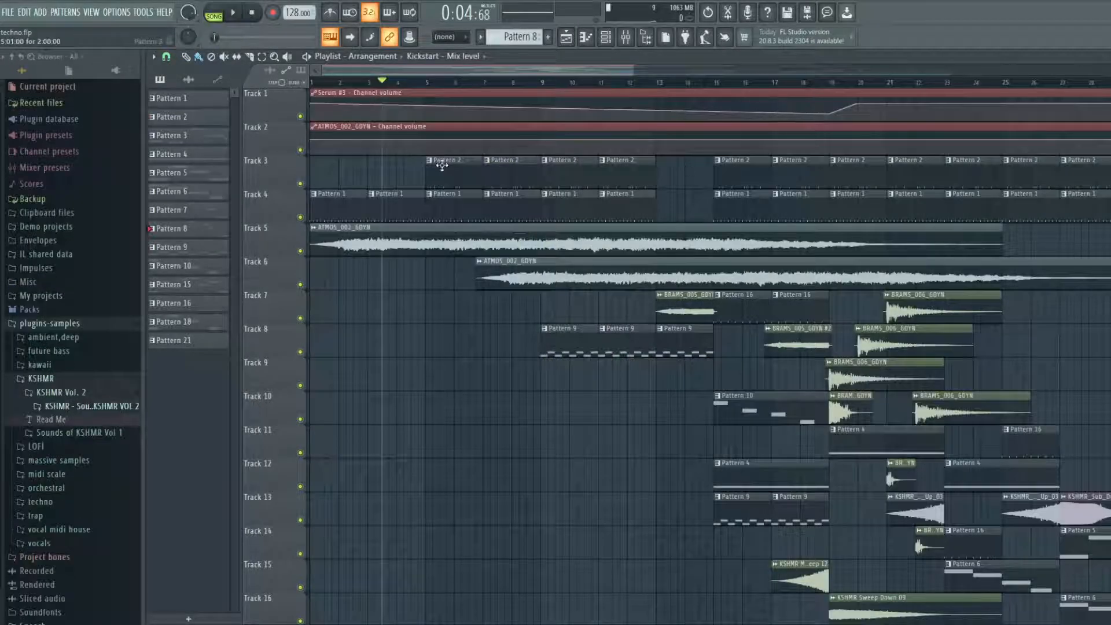
- Play the song from bar 1, skip to about bar 5 where Pattern 2 enters, and stop playback
left_click_drag(327, 83, 243, 85)
key("space")
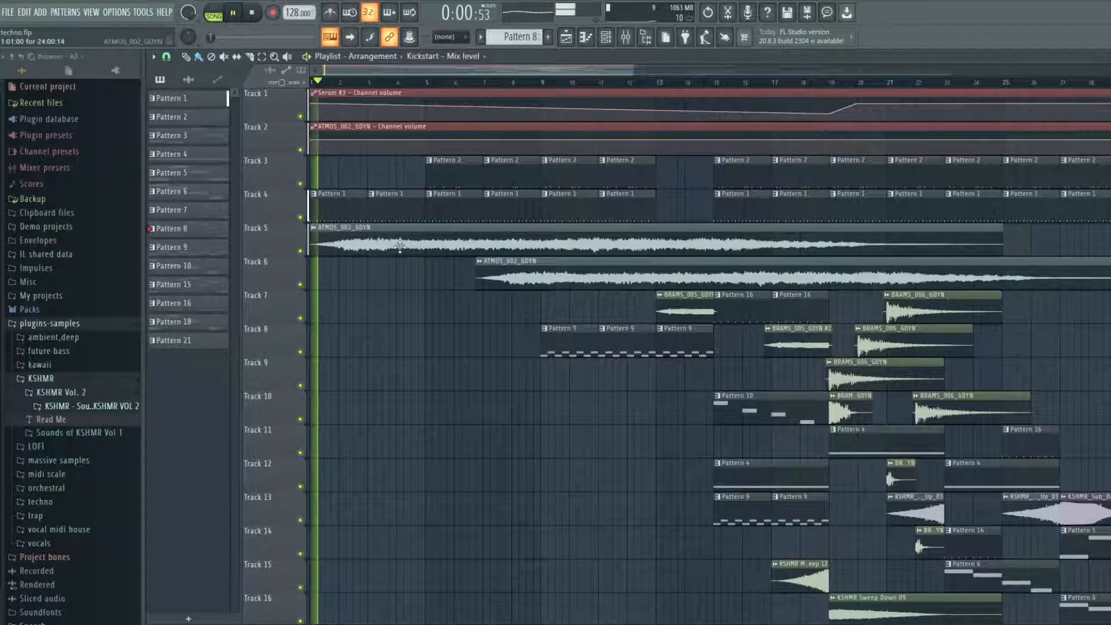
scroll(400, 246, "down", 3)
left_click(377, 84)
key("space")
scroll(400, 305, "up", 2)
scroll(352, 197, "down", 2)
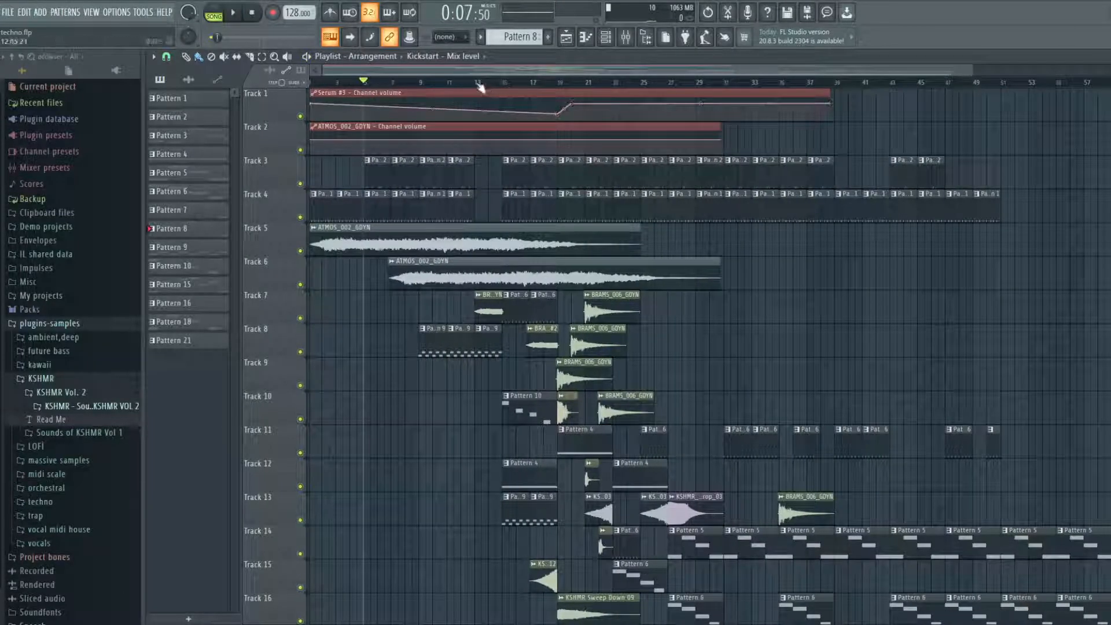
- Play the song from about bar 1, mute Tracks 3 and 4 to hear the other layers, and unmute both tracks
left_click(319, 86)
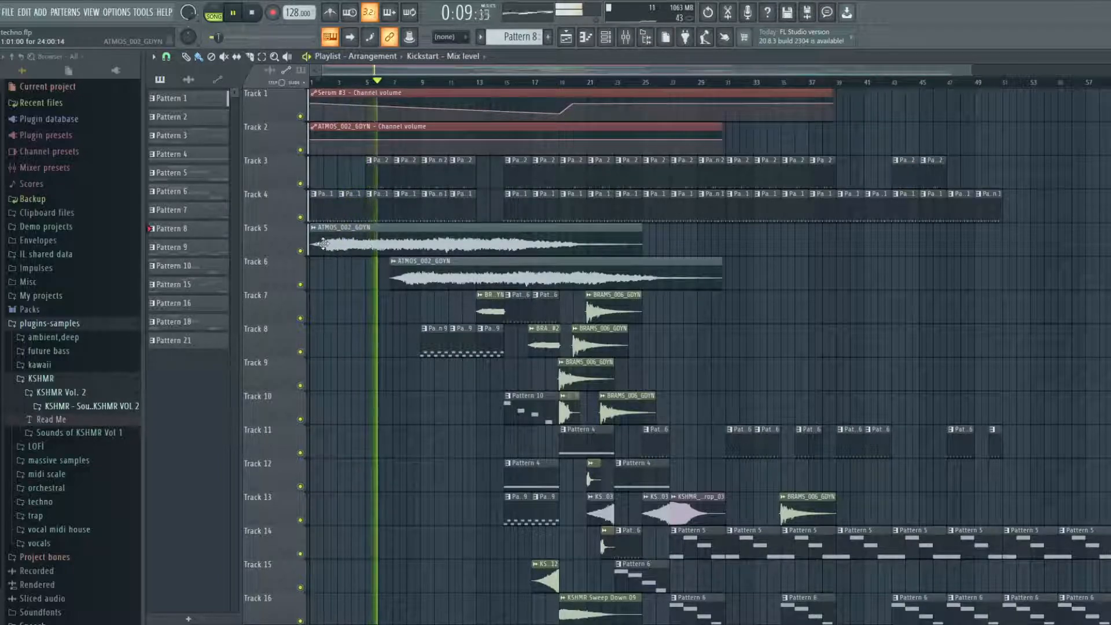
left_click(301, 217)
left_click(300, 183)
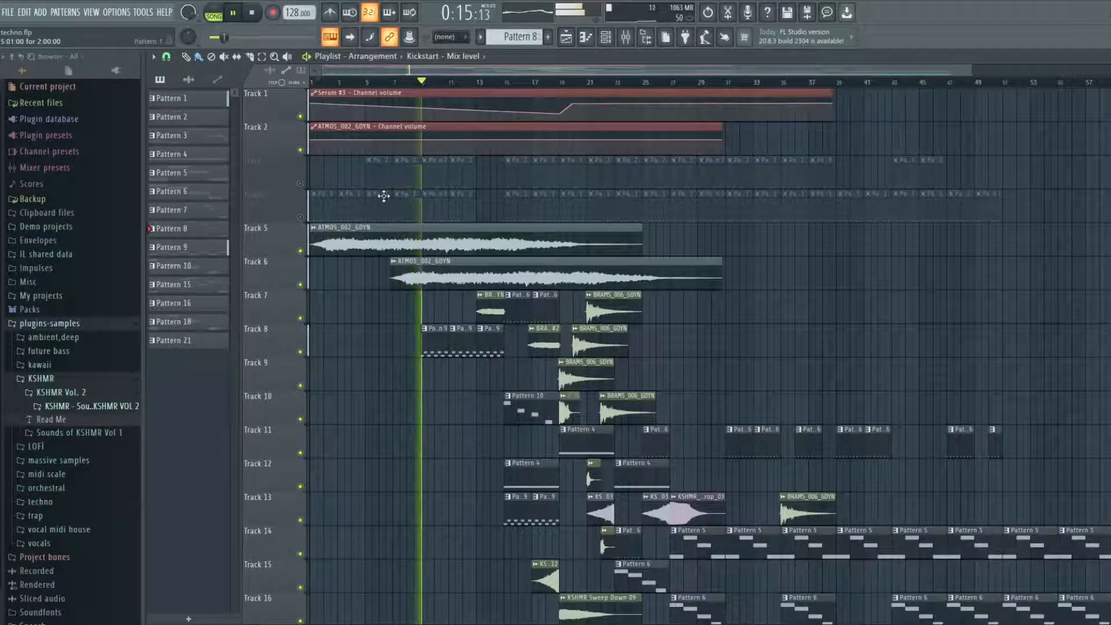
left_click(300, 217)
left_click(301, 184)
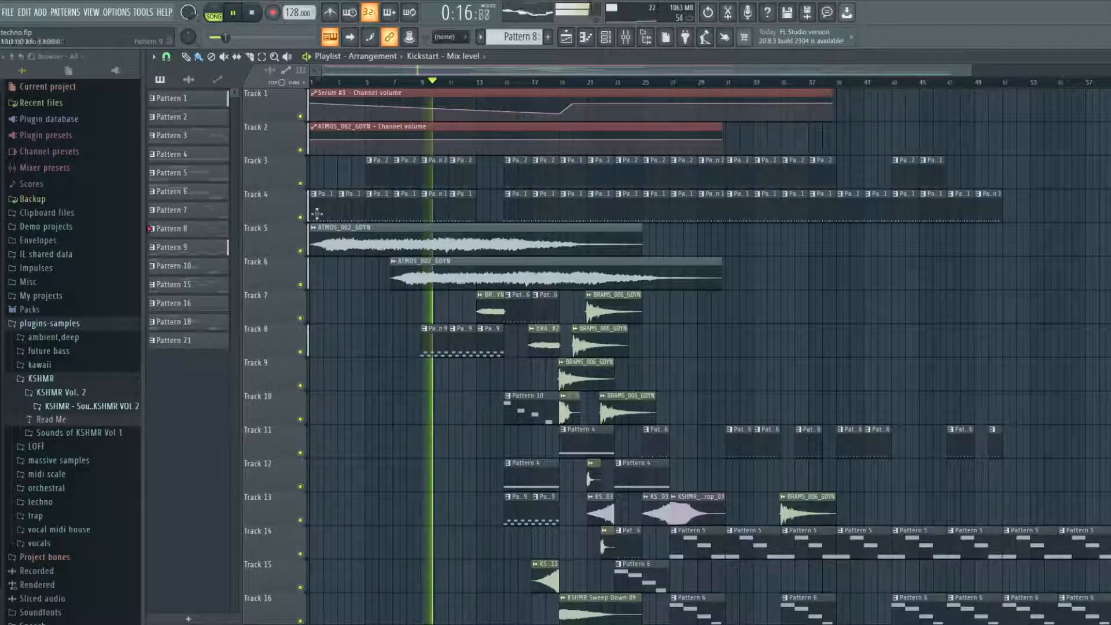
- Examine Pattern 9's Serum #6 notes in the piano roll and the Serum #6 synth settings, closing both windows
double_click(434, 335)
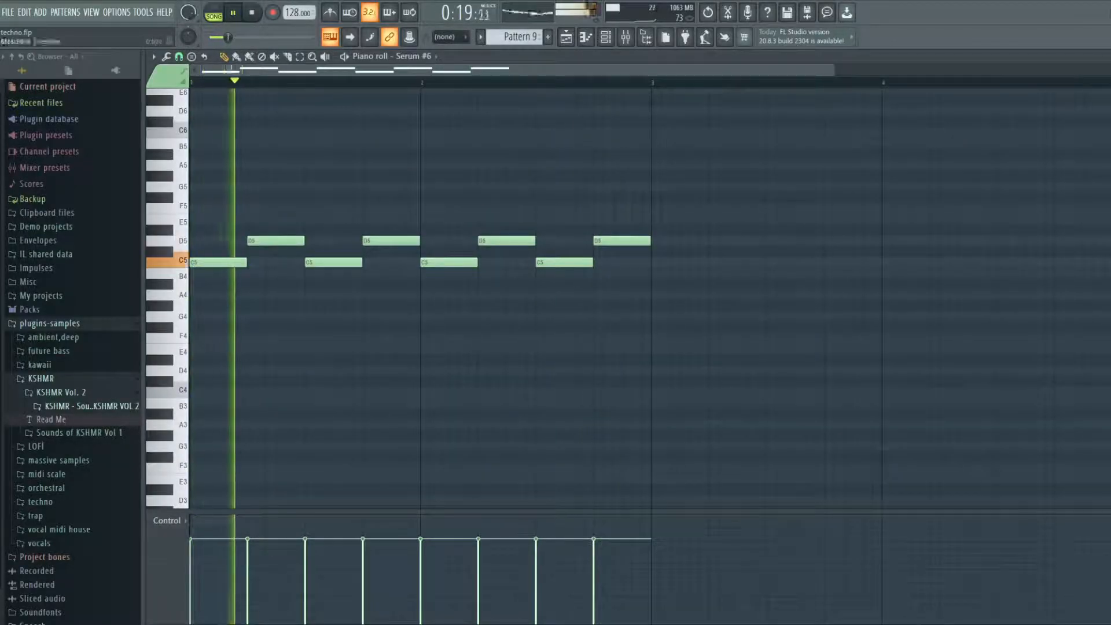
left_click(1103, 56)
scroll(475, 538, "down", 5)
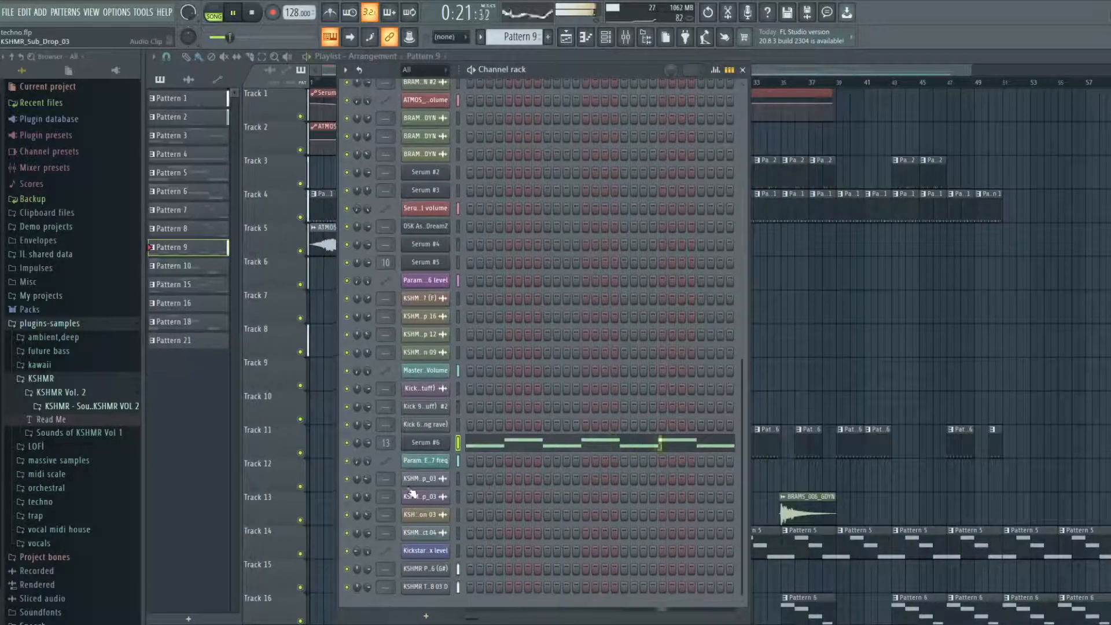
left_click(412, 444)
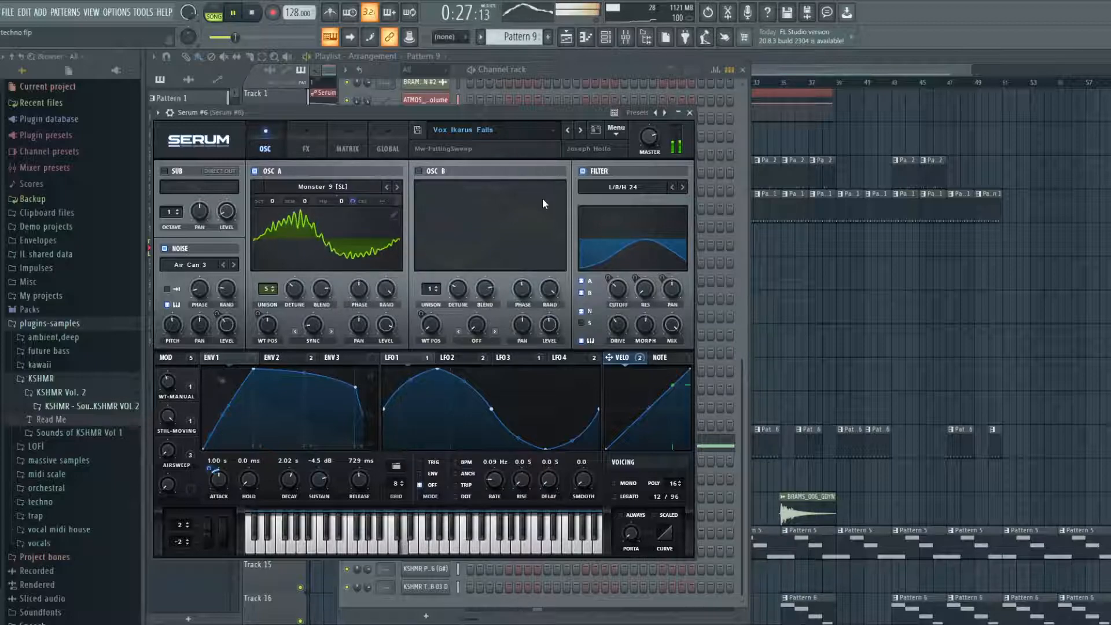
left_click(690, 113)
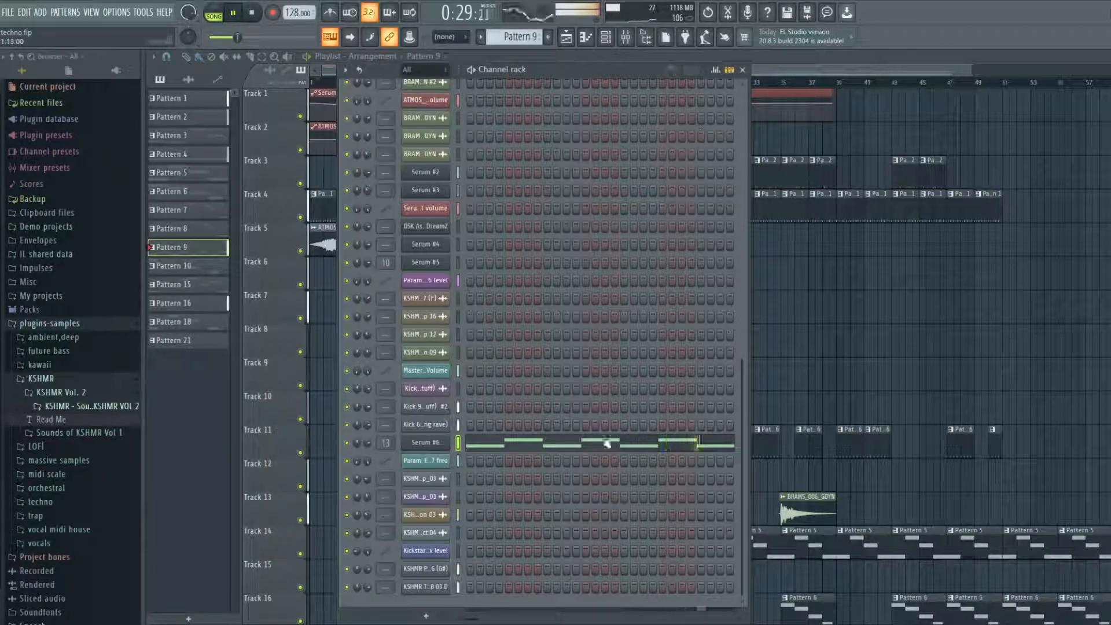
- Review the Serum #6 notes of Pattern 9 once more, select Pattern 10, and close the channel rack
left_click(566, 445)
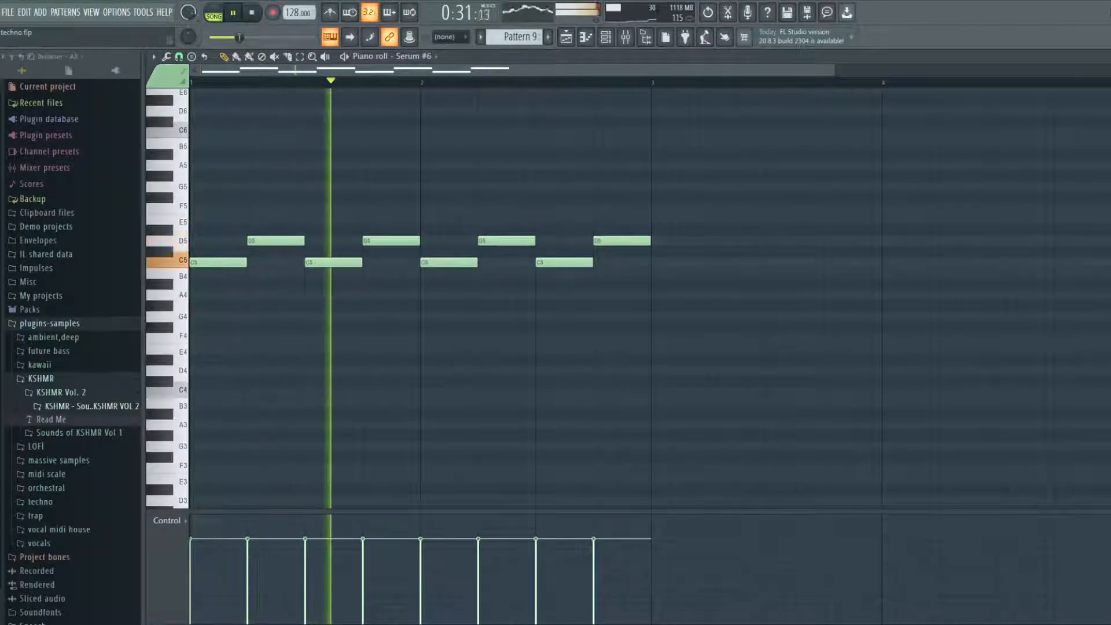
left_click(1103, 56)
key("plus")
left_click(743, 70)
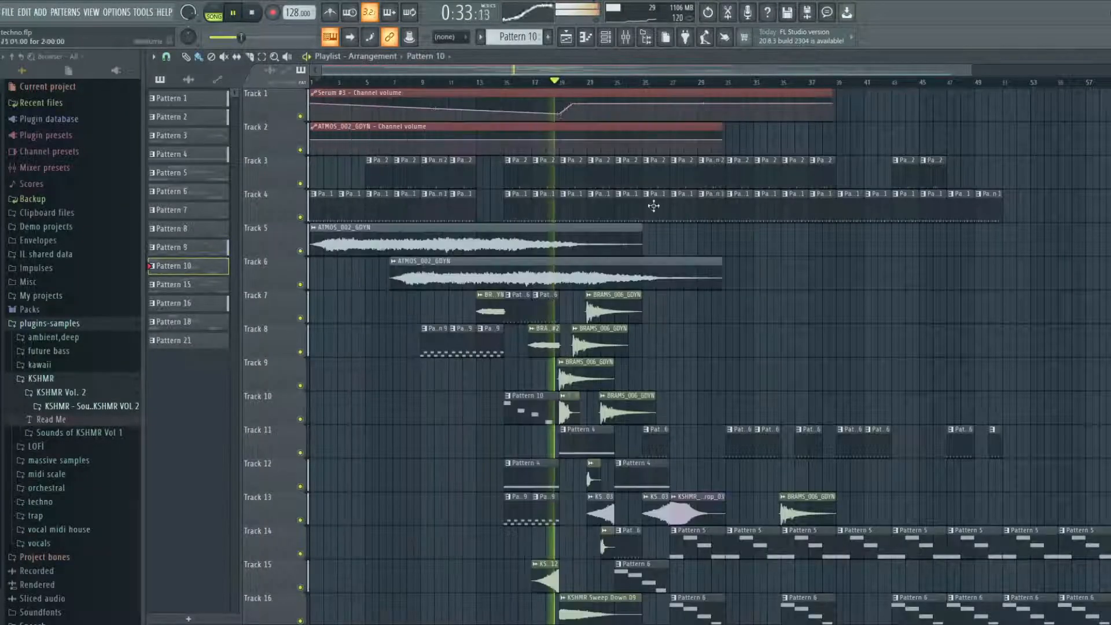
- Stop playback and look over the arrangement's tracks down to the automation clips on Tracks 20 to 22
scroll(562, 321, "down", 2)
key("space")
scroll(518, 261, "down", 5)
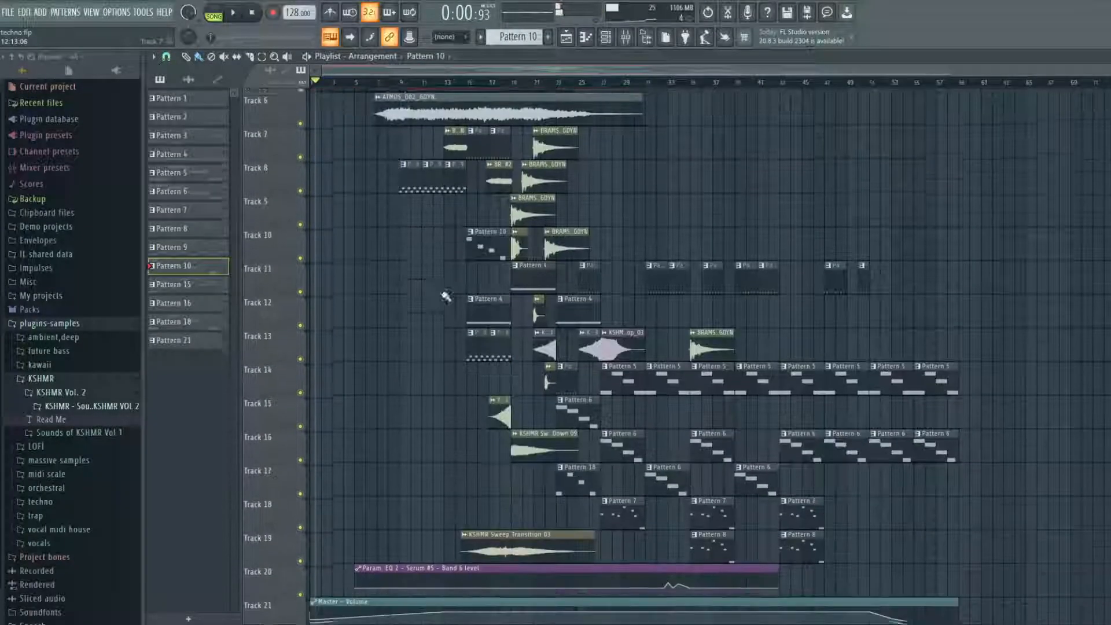
scroll(498, 191, "up", 4)
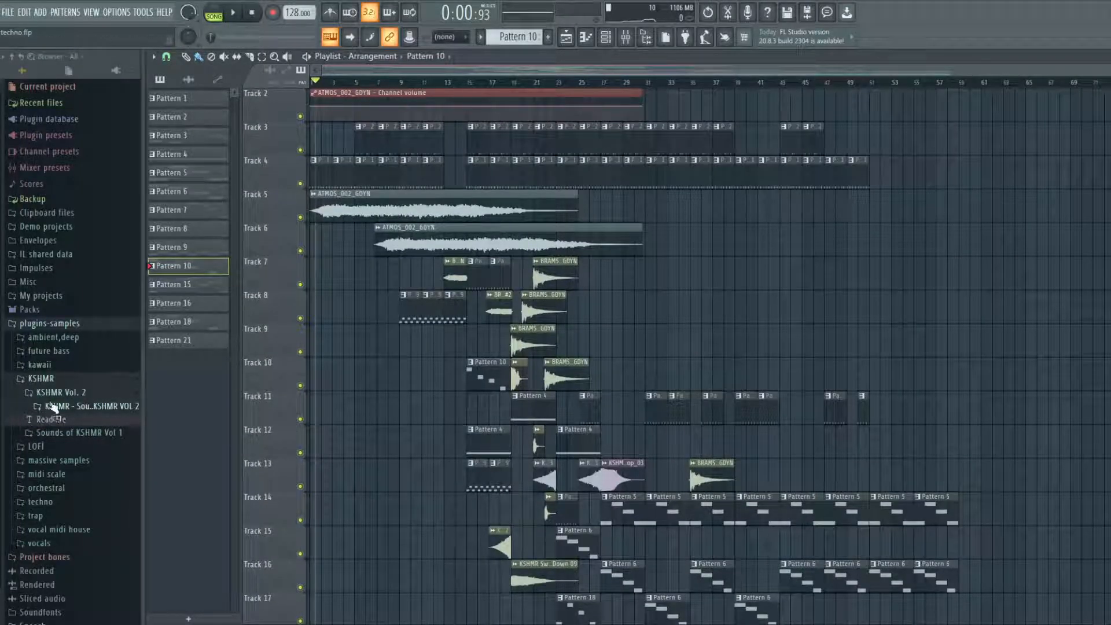
scroll(451, 275, "down", 2)
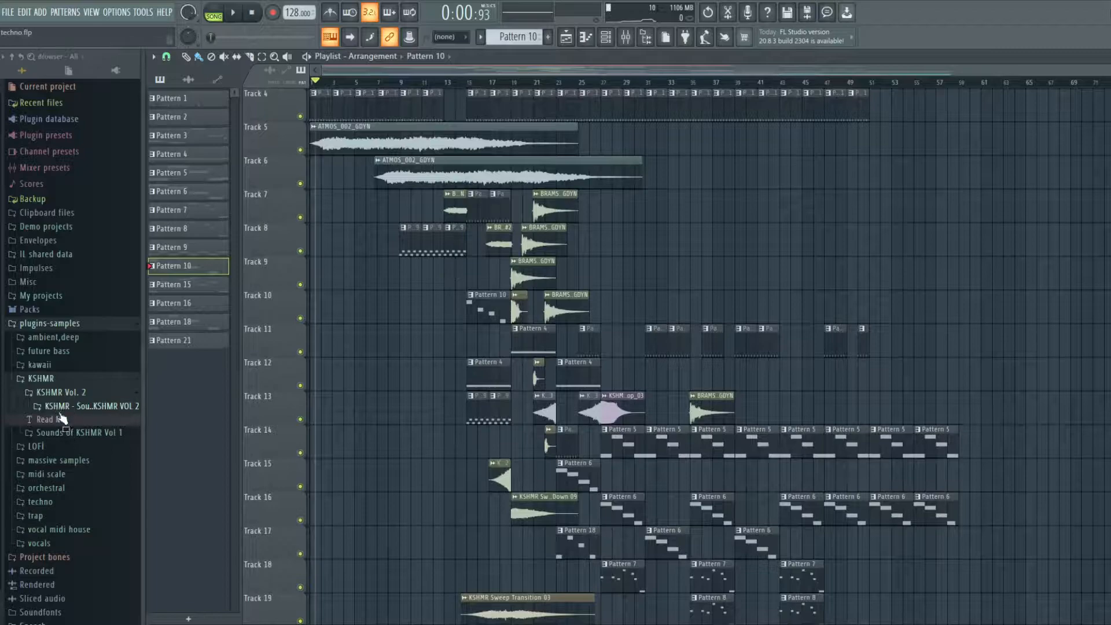
scroll(412, 398, "down", 5)
scroll(473, 444, "up", 6)
scroll(460, 425, "down", 7)
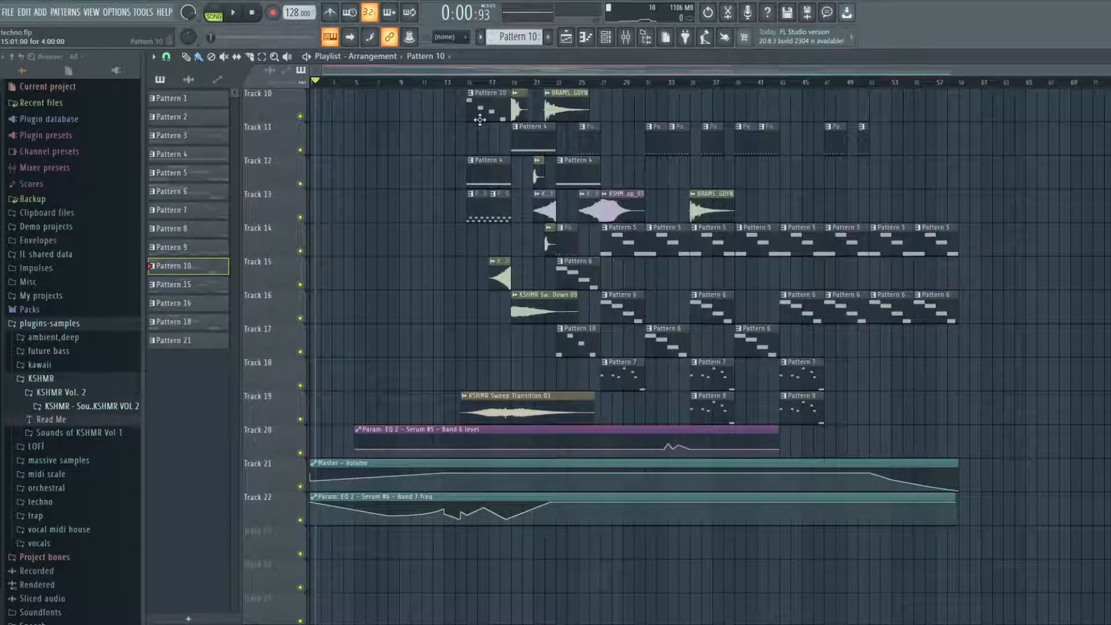
- Move the Serum #6 Band 7 freq automation clip from Track 22 up to Track 9
scroll(480, 119, "up", 3)
scroll(408, 140, "down", 5)
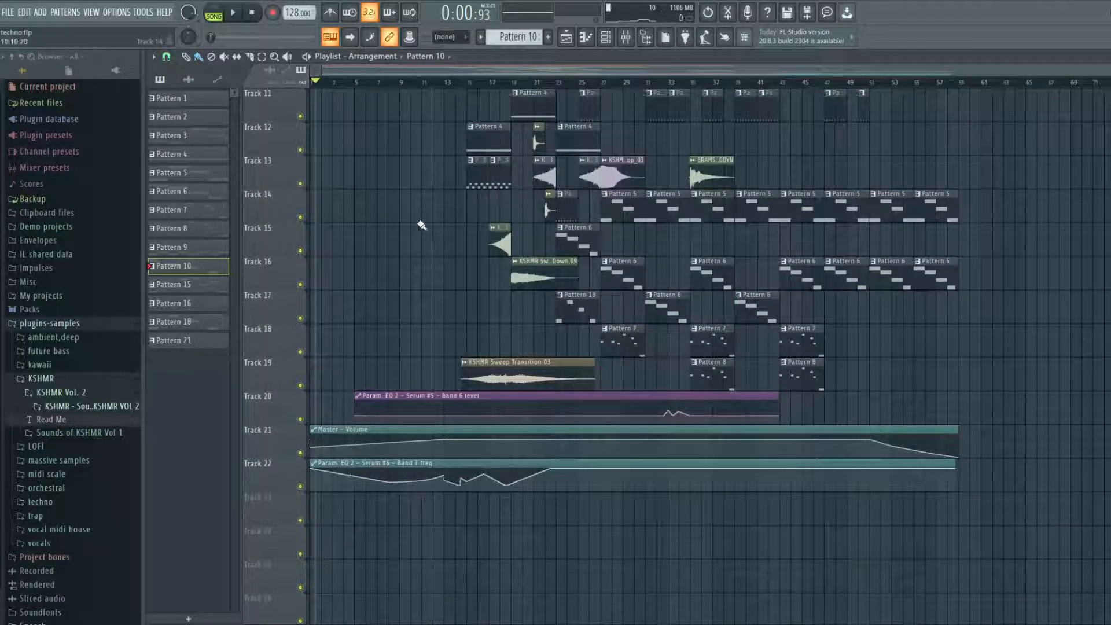
scroll(377, 310, "up", 11)
scroll(399, 208, "down", 7)
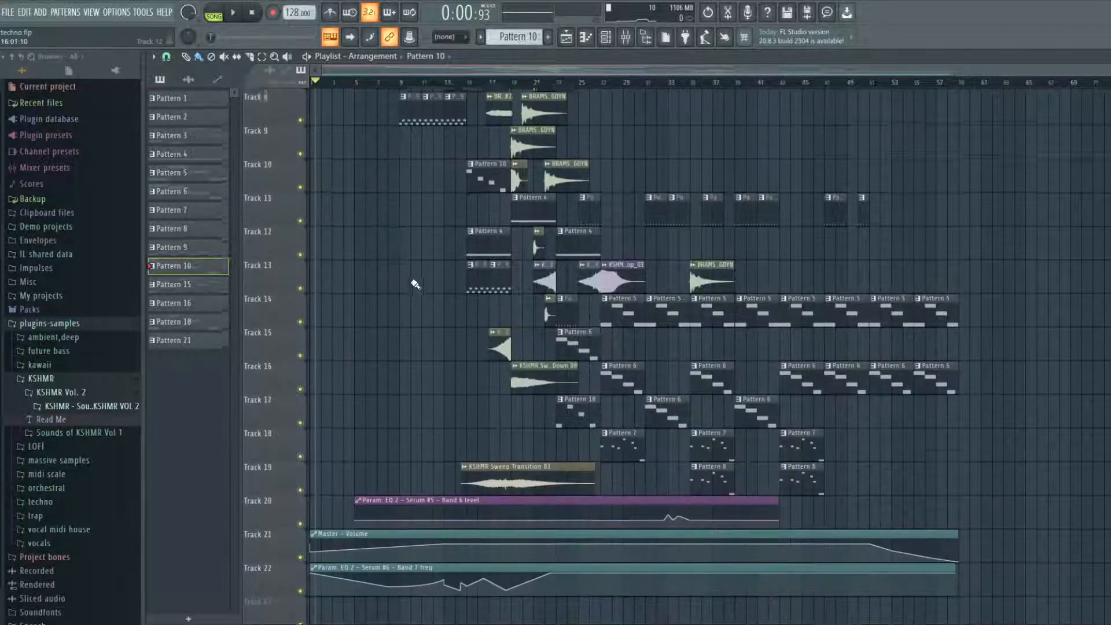
left_click_drag(455, 564, 352, 110)
- Inspect the Fruity parametric EQ 2 on the Serum #6 mixer insert, then close the EQ and the mixer
key("F9")
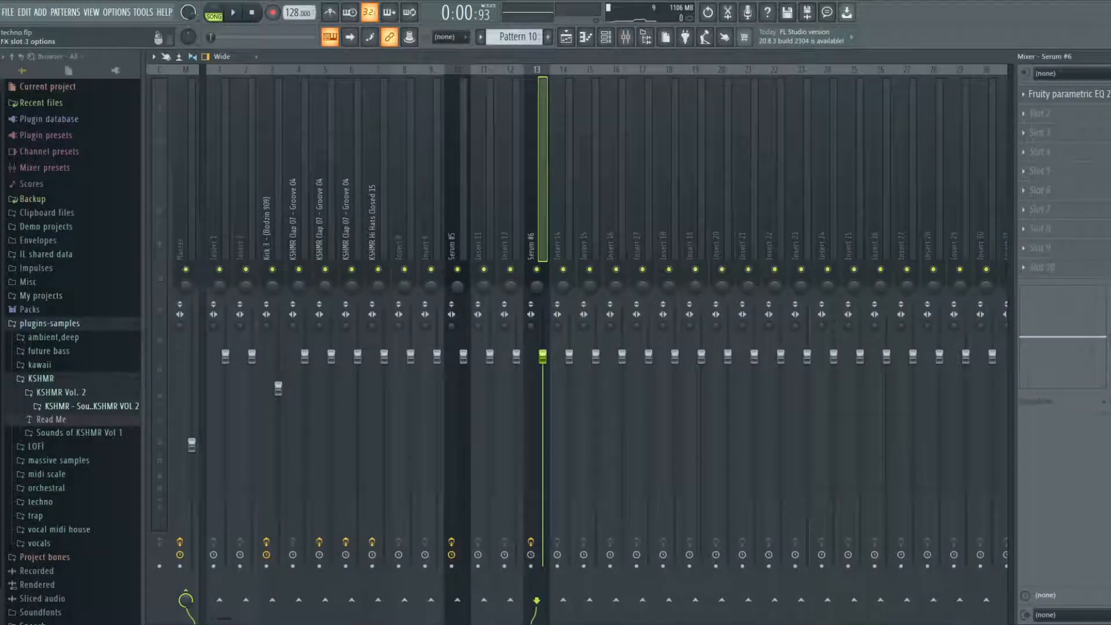
left_click(1064, 100)
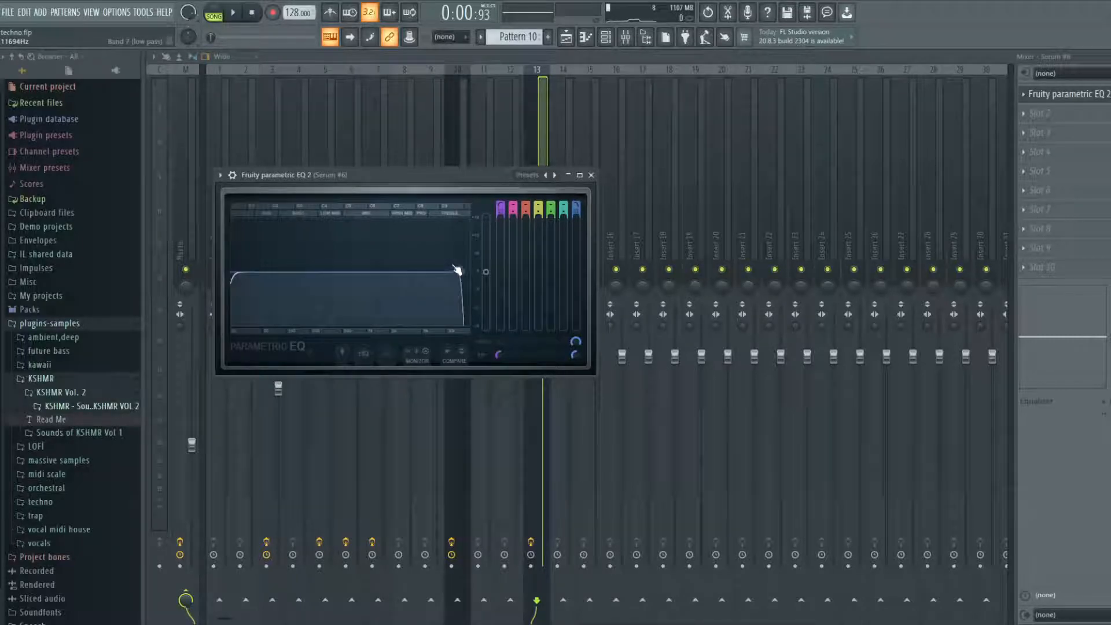
left_click(591, 175)
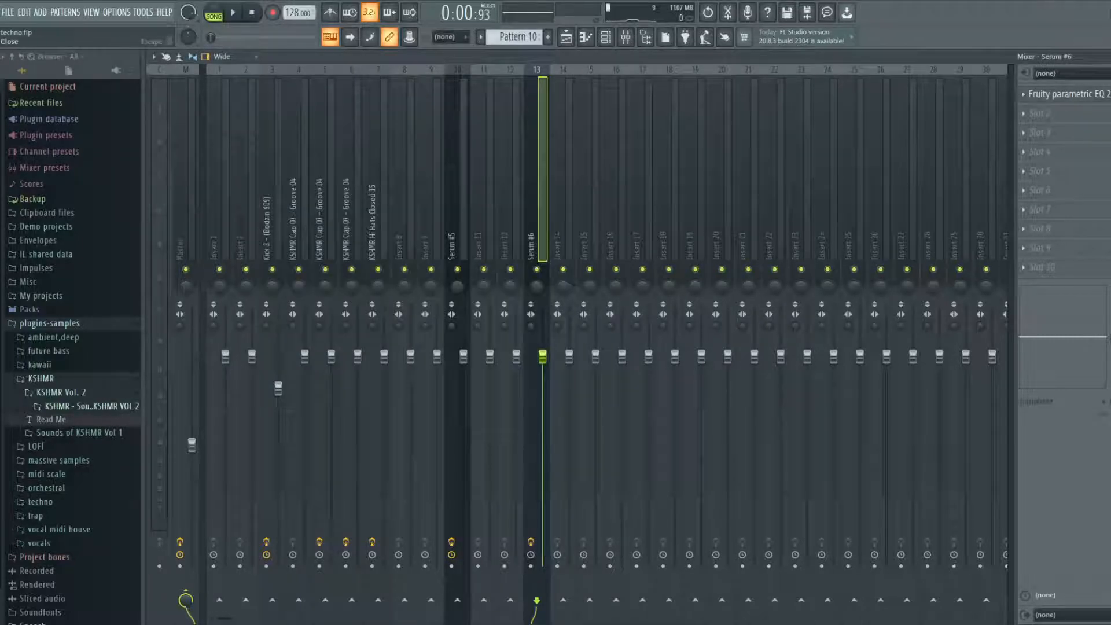
left_click(1104, 57)
- Move the Serum #6 Band 7 freq automation clip from Track 9 to Track 11
scroll(405, 186, "up", 5)
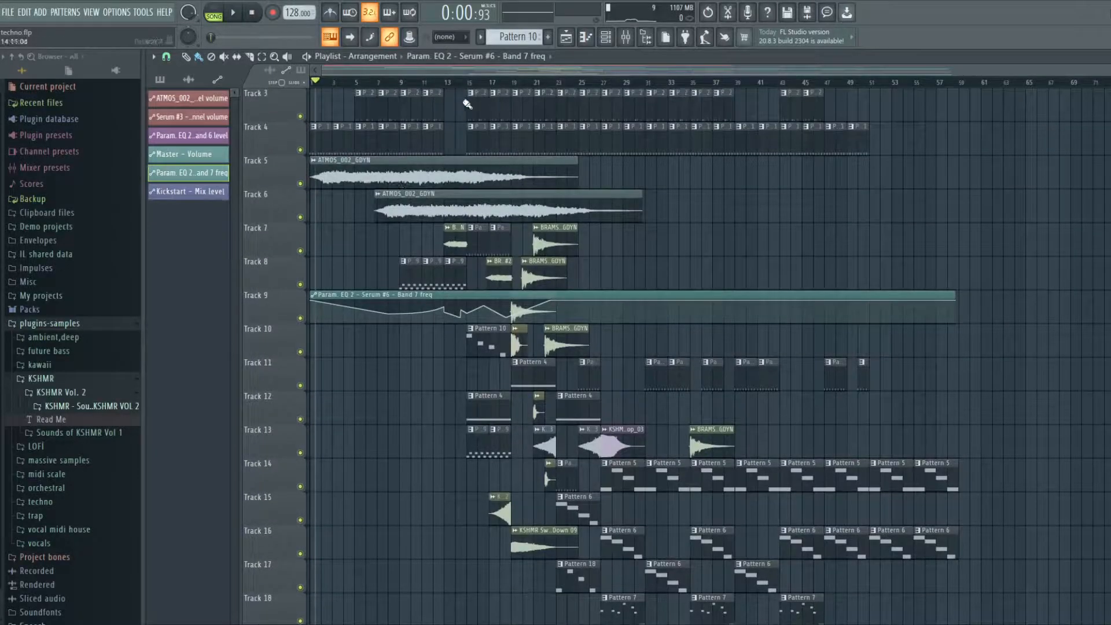
scroll(476, 133, "down", 4)
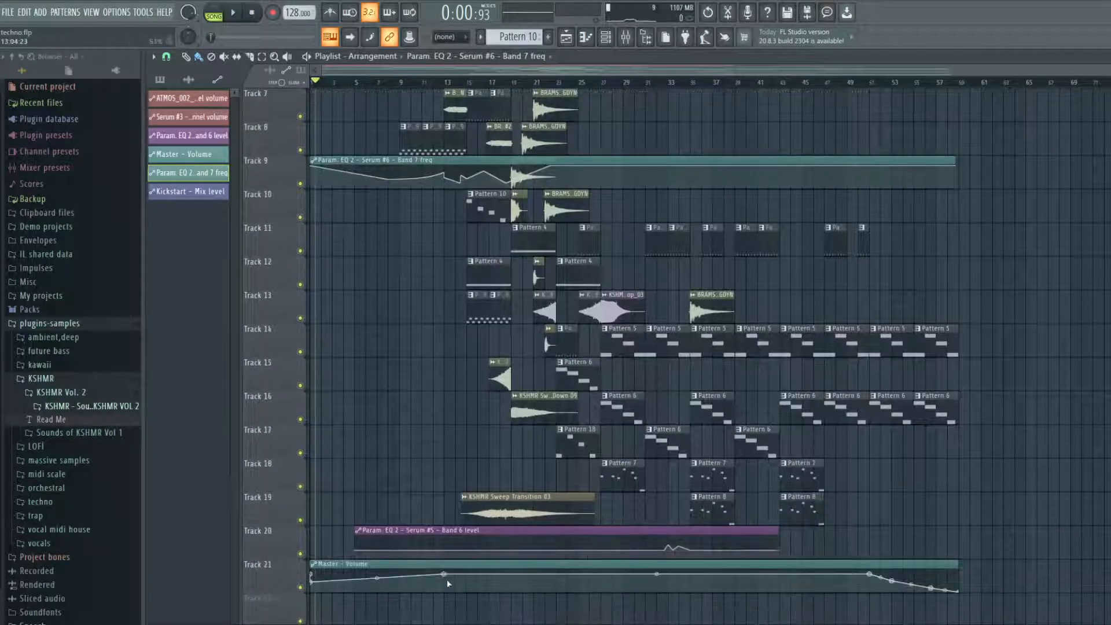
scroll(466, 192, "up", 3)
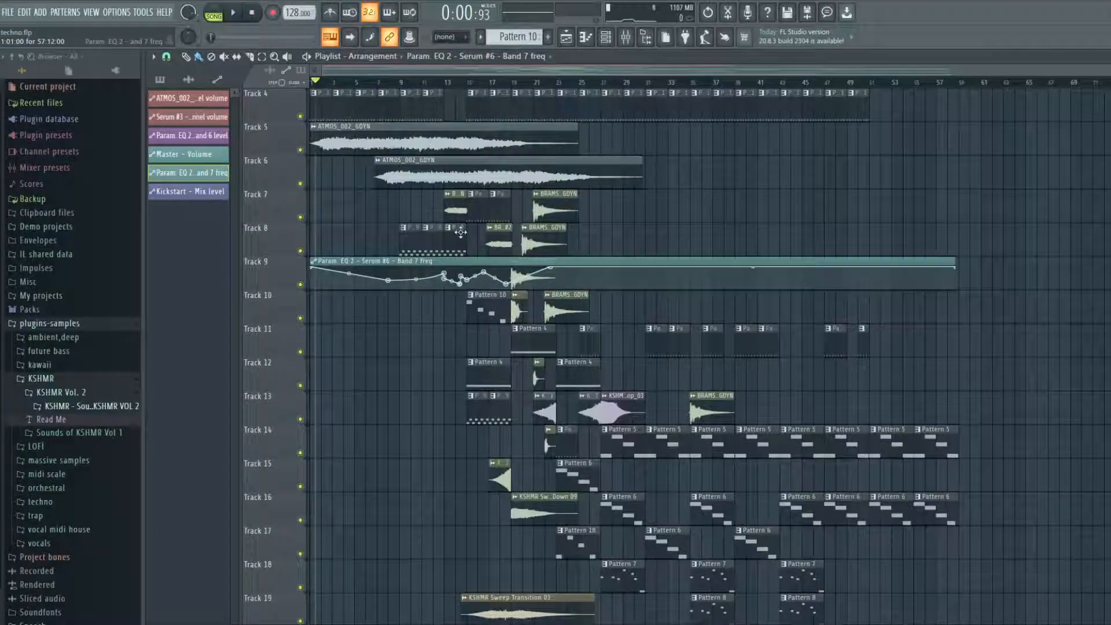
left_click_drag(451, 284, 408, 342)
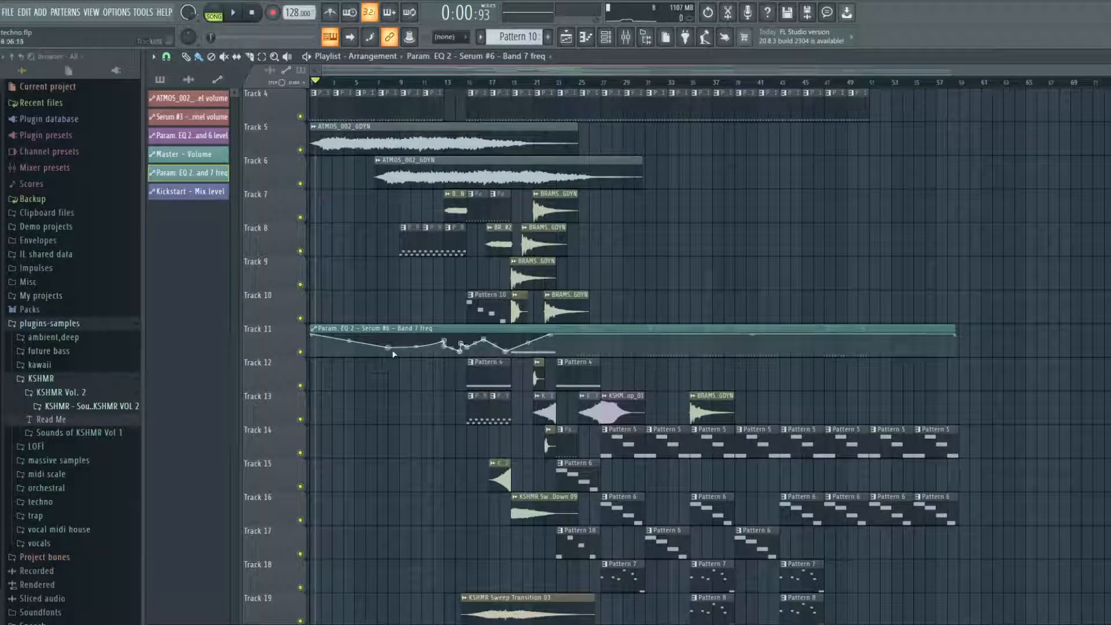
- Play the song from about bar 9 with Tracks 3 and 4 muted to hear Pattern 9's filter automation
left_click(402, 82)
key("space")
scroll(403, 355, "up", 5)
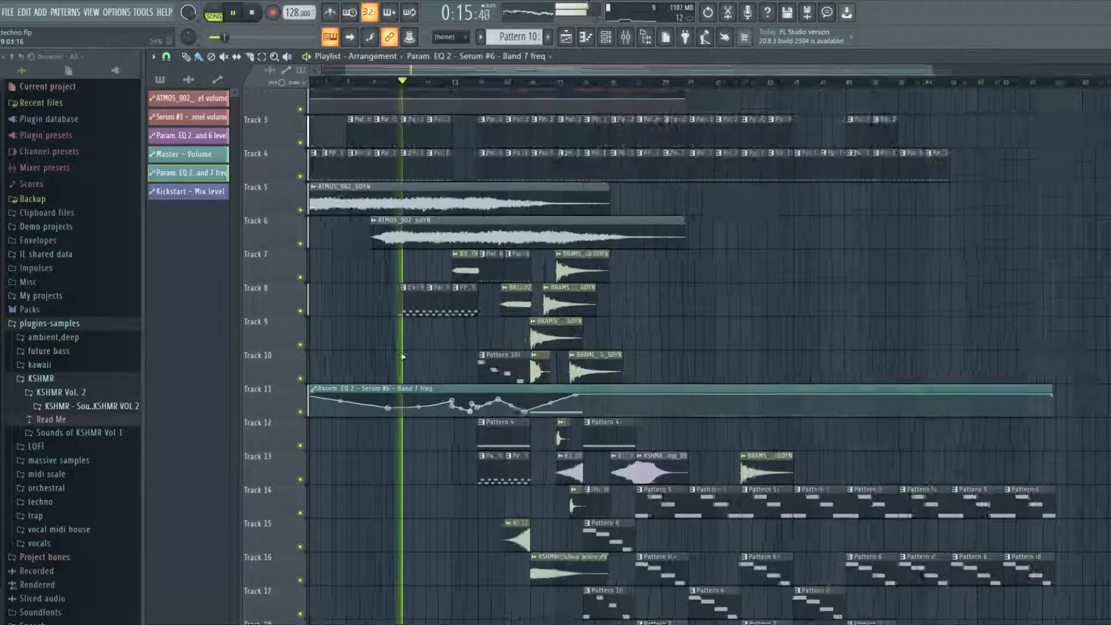
left_click(300, 184)
left_click(301, 150)
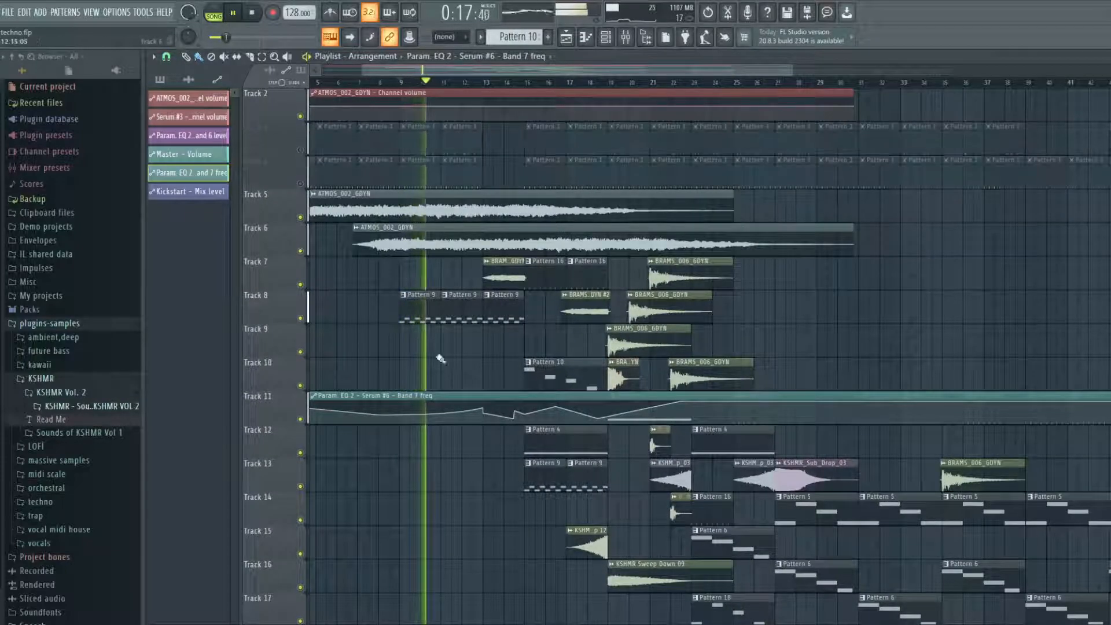
scroll(398, 384, "up", 3)
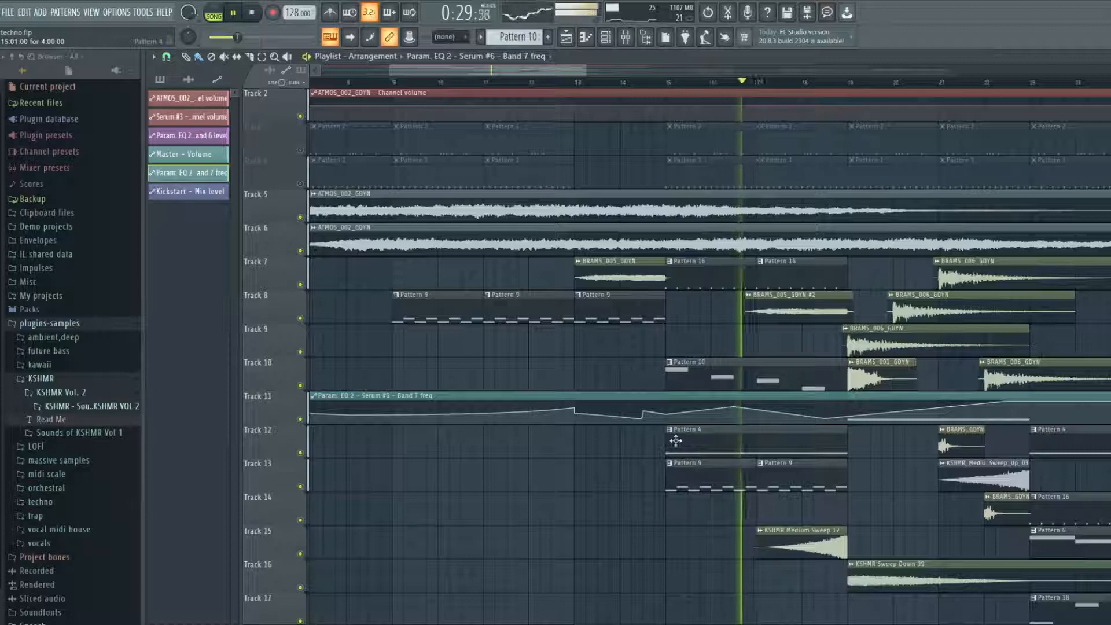
- Follow the layers around bar 17 during playback, stop the song, and unmute Tracks 3 and 4
scroll(706, 445, "down", 4, "ctrl")
scroll(692, 503, "up", 1)
scroll(692, 506, "down", 3)
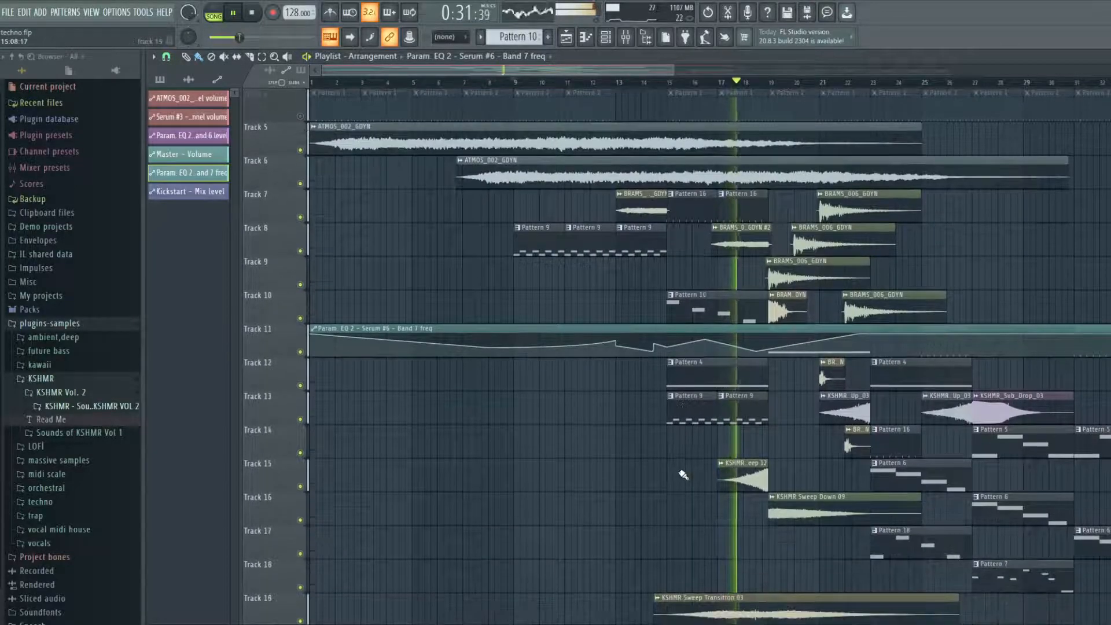
scroll(399, 228, "up", 3)
key("space")
scroll(739, 473, "up", 3, "ctrl")
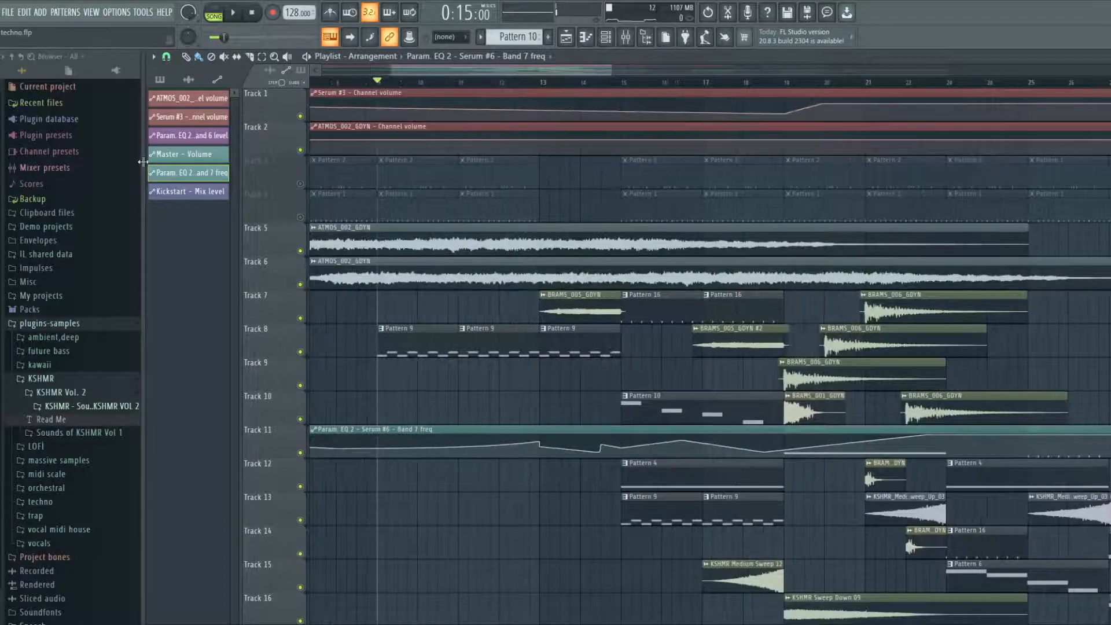
left_click(301, 183)
left_click(300, 217)
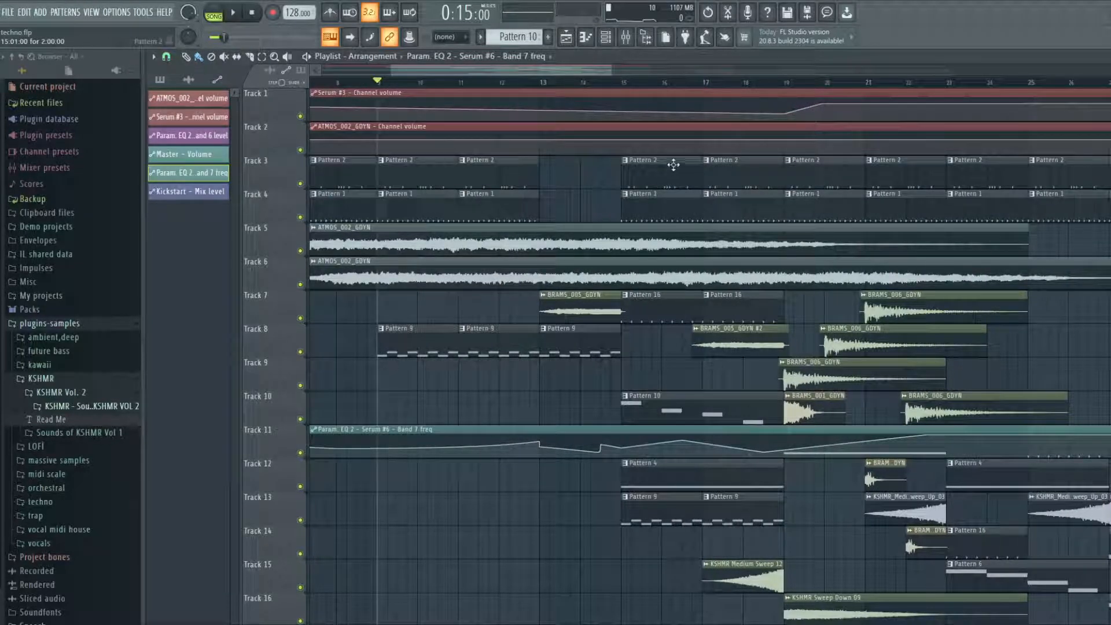
- Play the song from bar 9 with all tracks active and follow the layers entering from bar 13
key("space")
scroll(592, 312, "down", 3)
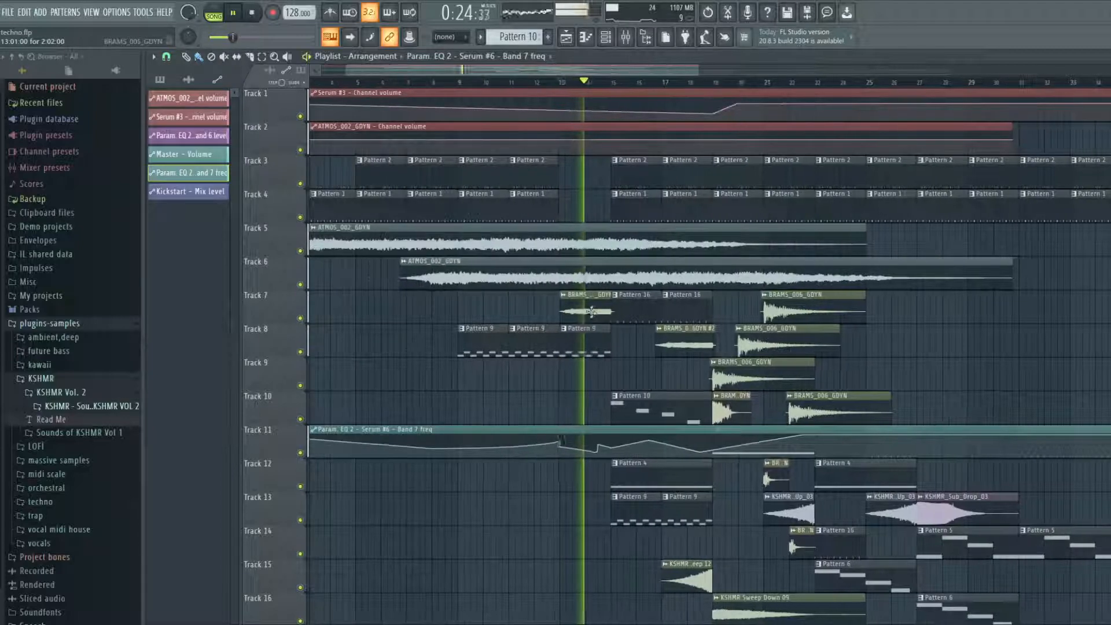
scroll(580, 305, "down", 1)
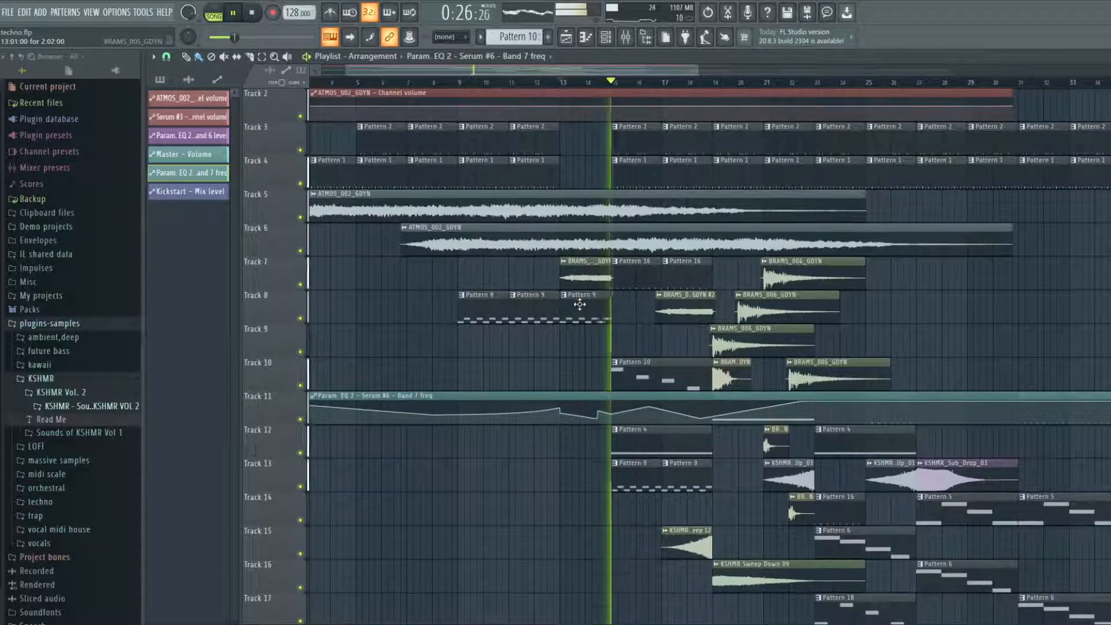
- Move the Serum #6 Band 7 freq automation clip from Track 11 down to Track 18 during playback
scroll(580, 304, "down", 1)
scroll(542, 374, "down", 2)
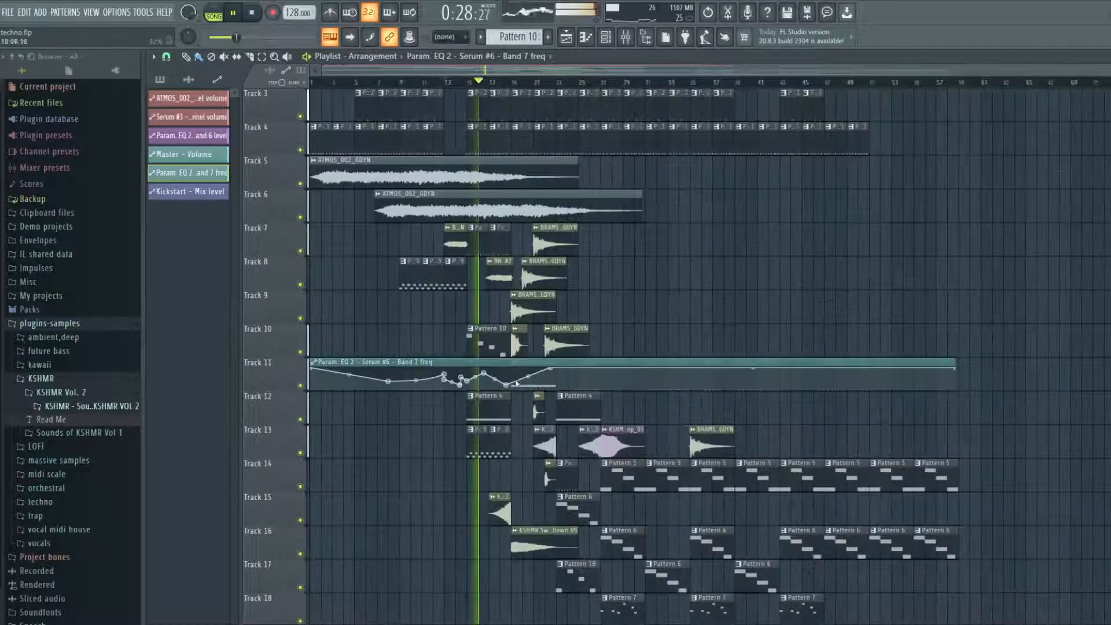
left_click_drag(474, 361, 306, 502)
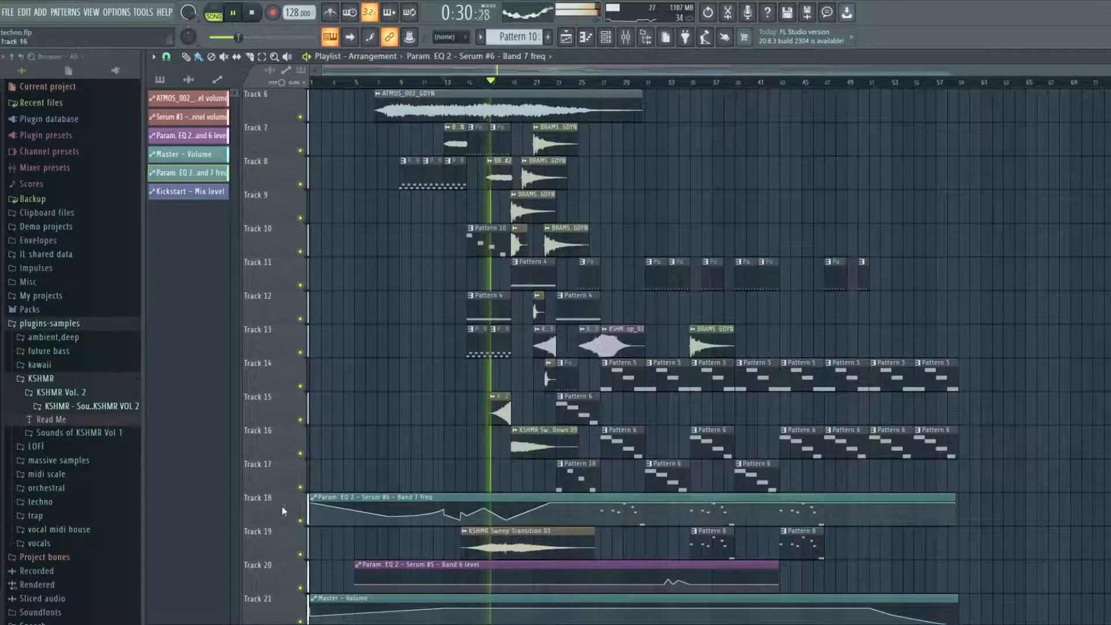
scroll(422, 333, "up", 4)
scroll(422, 332, "up", 3)
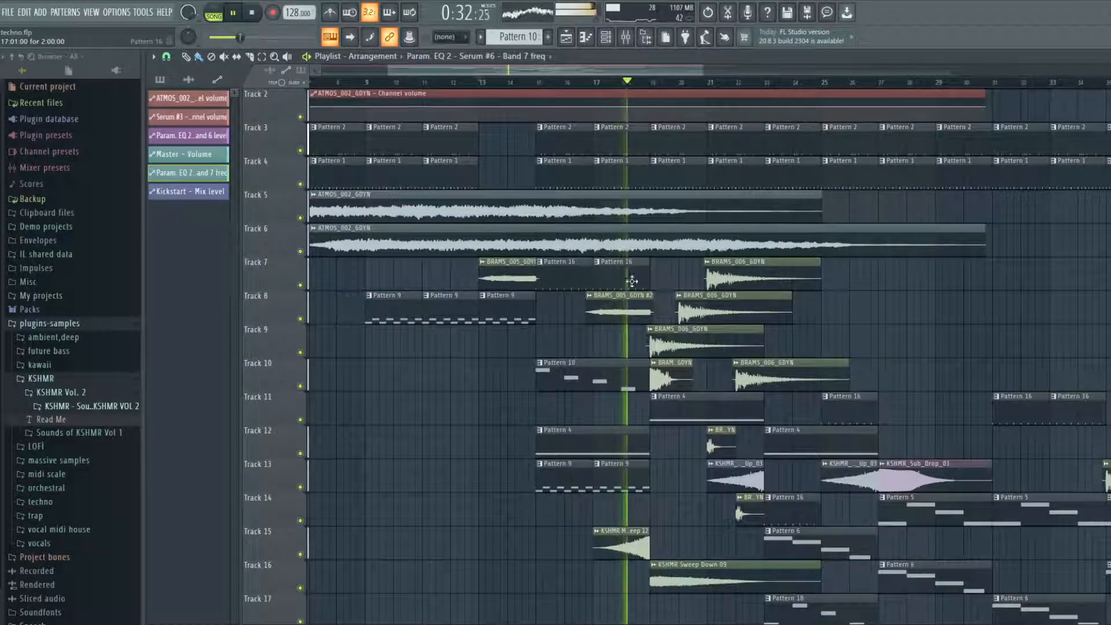
- Stop the song and look over the clips between bars 13 and 27 across the playlist tracks
key("space")
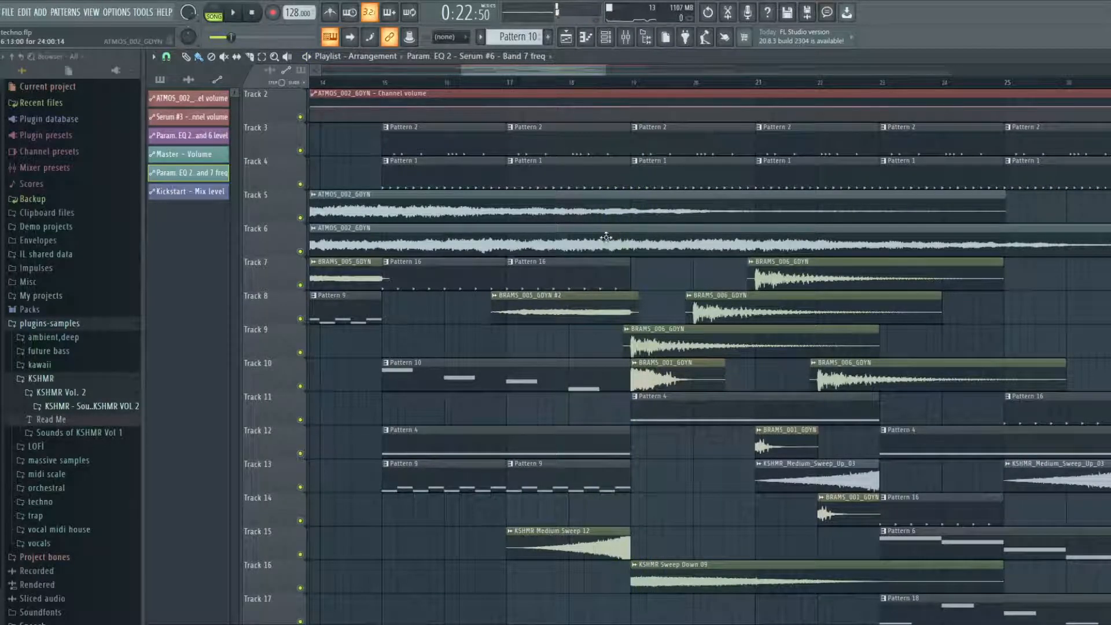
scroll(576, 358, "up", 1)
scroll(630, 347, "down", 3)
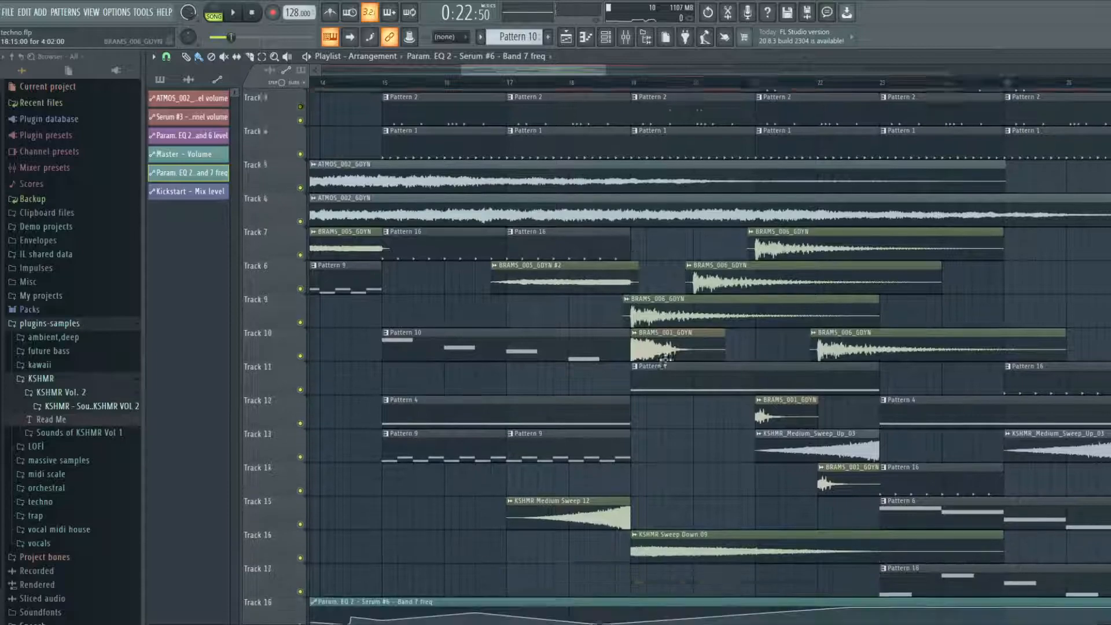
scroll(649, 348, "down", 2)
scroll(648, 348, "down", 2)
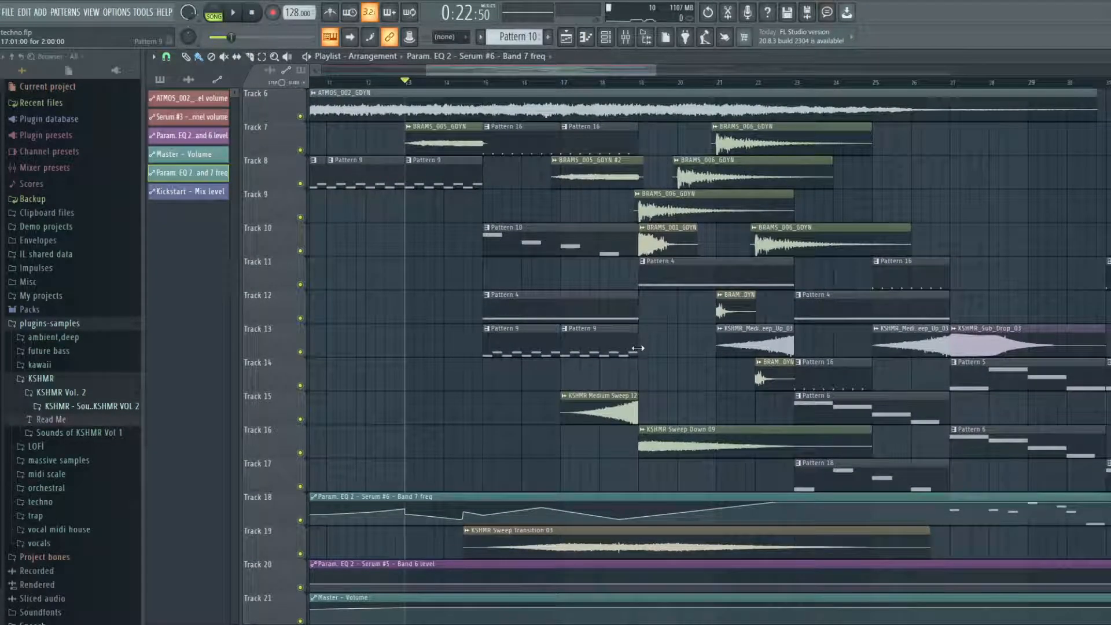
scroll(649, 342, "down", 2)
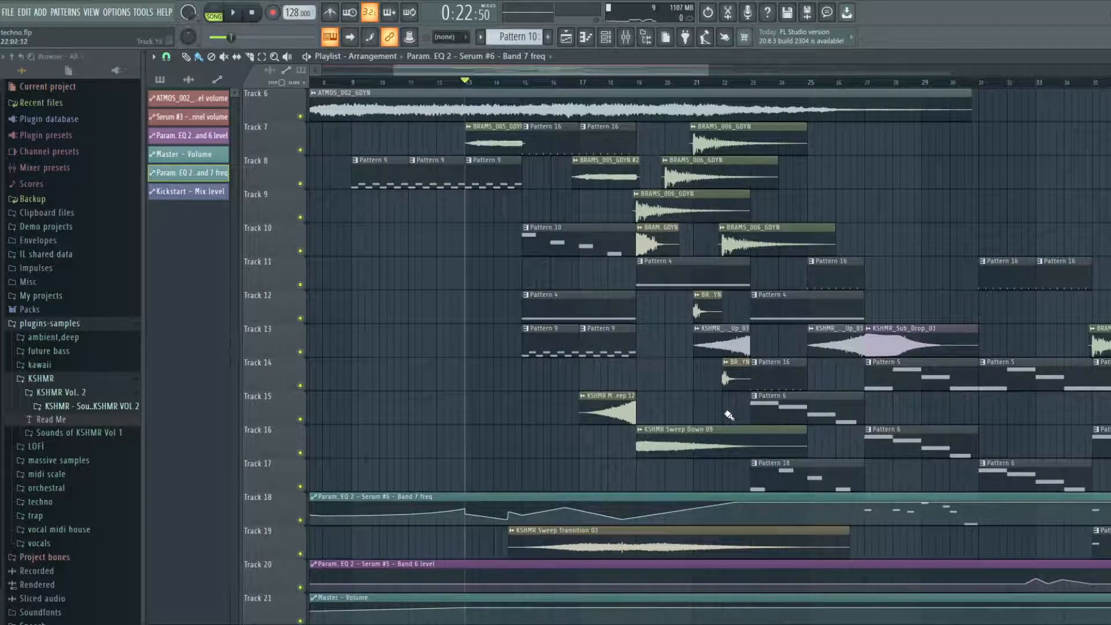
scroll(581, 318, "up", 2)
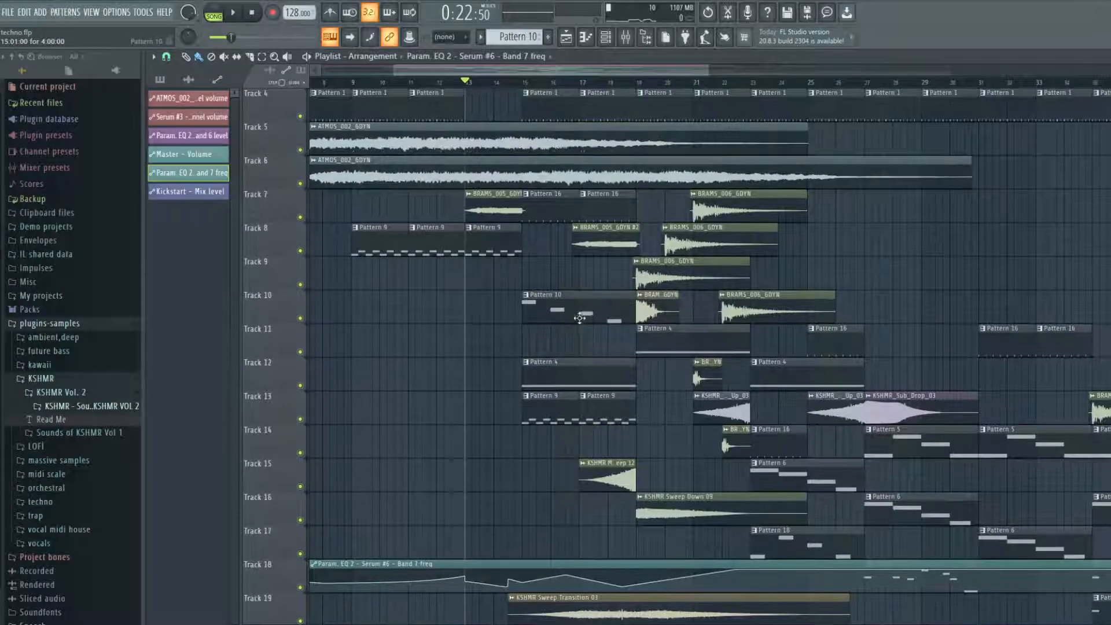
- Play the song from bar 15 to about bar 25, following the Pattern 10, Pattern 4 and sweep layers, and stop playback
left_click(525, 83)
key("space")
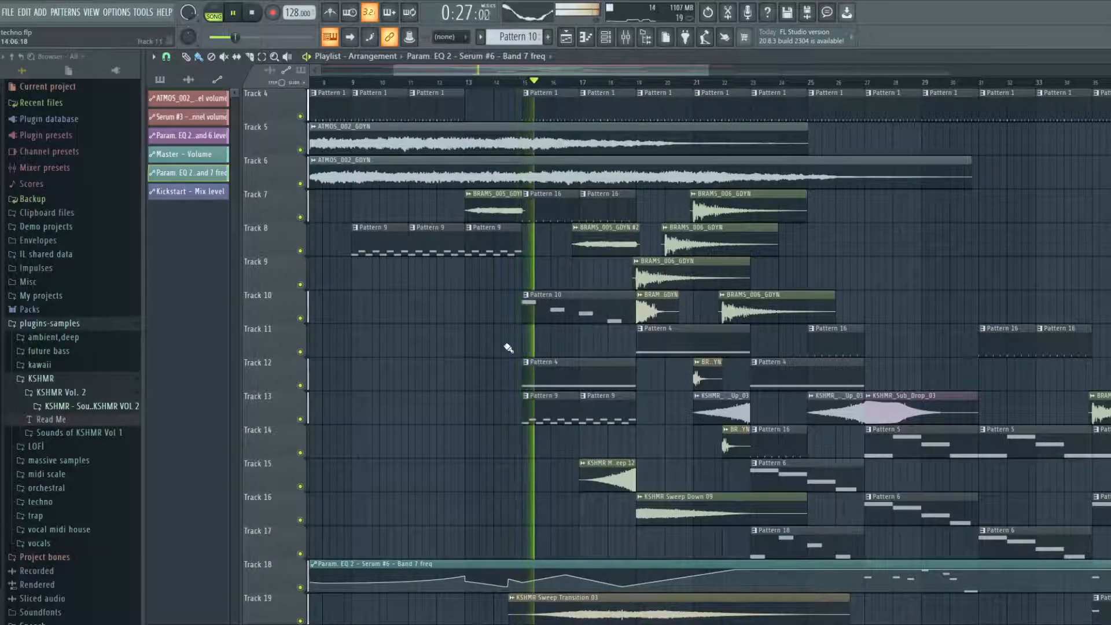
scroll(636, 393, "down", 1)
scroll(636, 396, "up", 1)
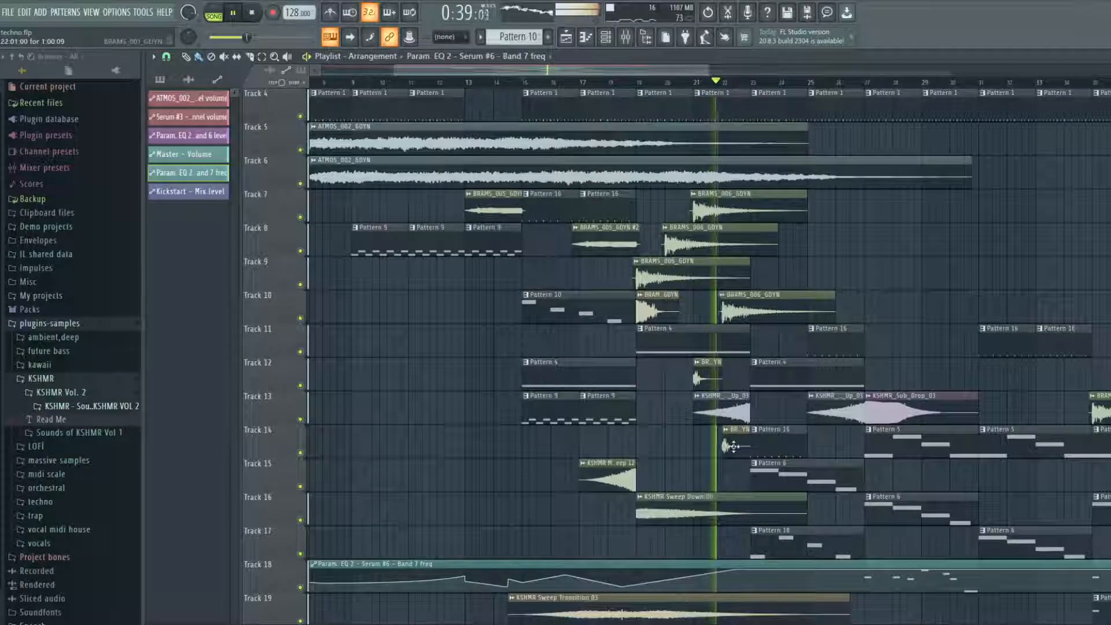
scroll(735, 463, "down", 2, "ctrl")
scroll(730, 490, "down", 2)
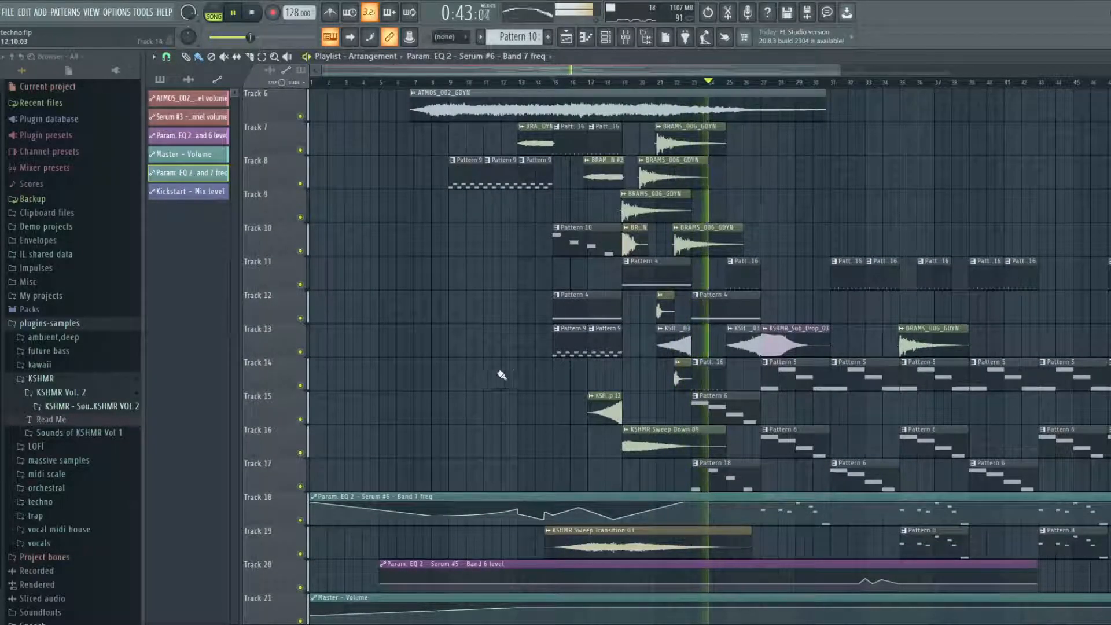
scroll(738, 403, "up", 3, "ctrl")
scroll(738, 403, "down", 1)
scroll(739, 404, "down", 1, "ctrl")
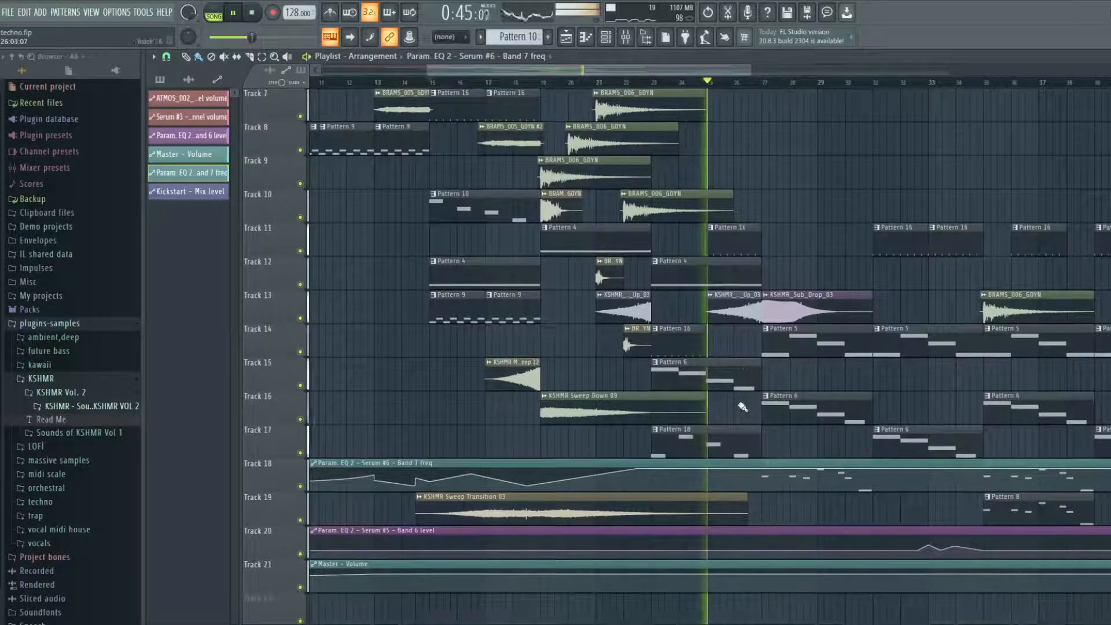
key("space")
- Open Pattern 10's notes from Track 10 and examine the Serum #3 instrument's preset and oscillators before closing the plugin
scroll(467, 160, "up", 3)
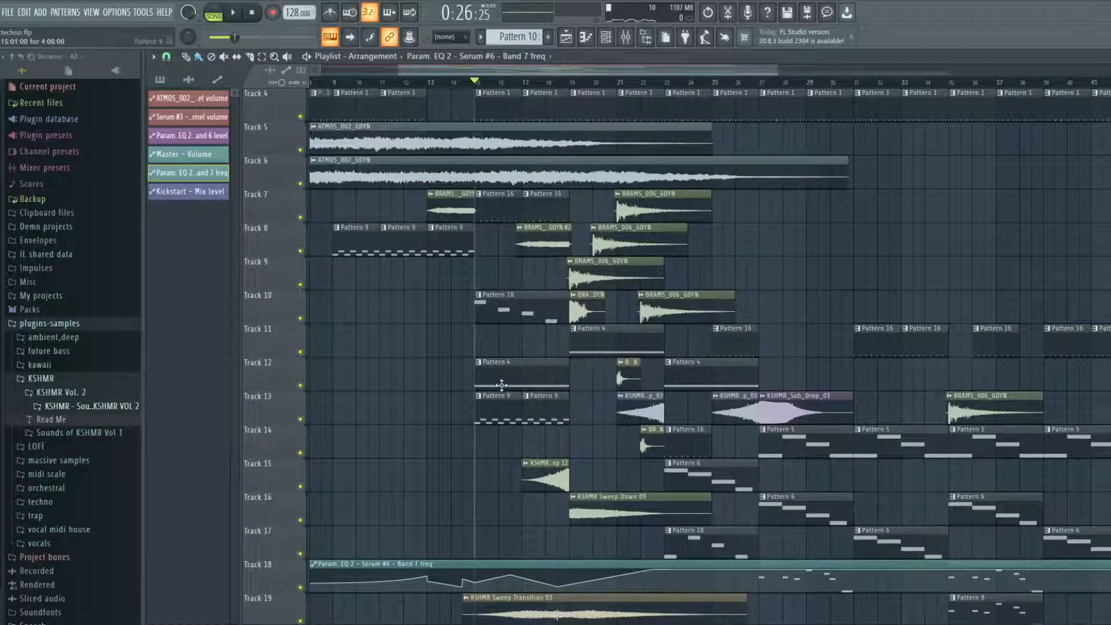
double_click(500, 311)
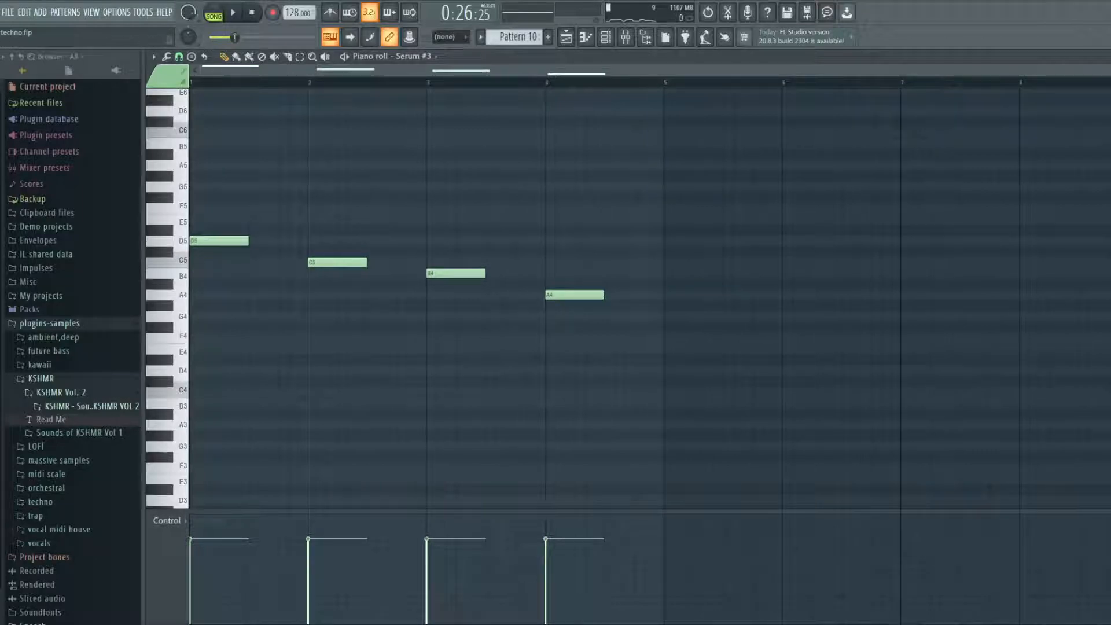
key("F6")
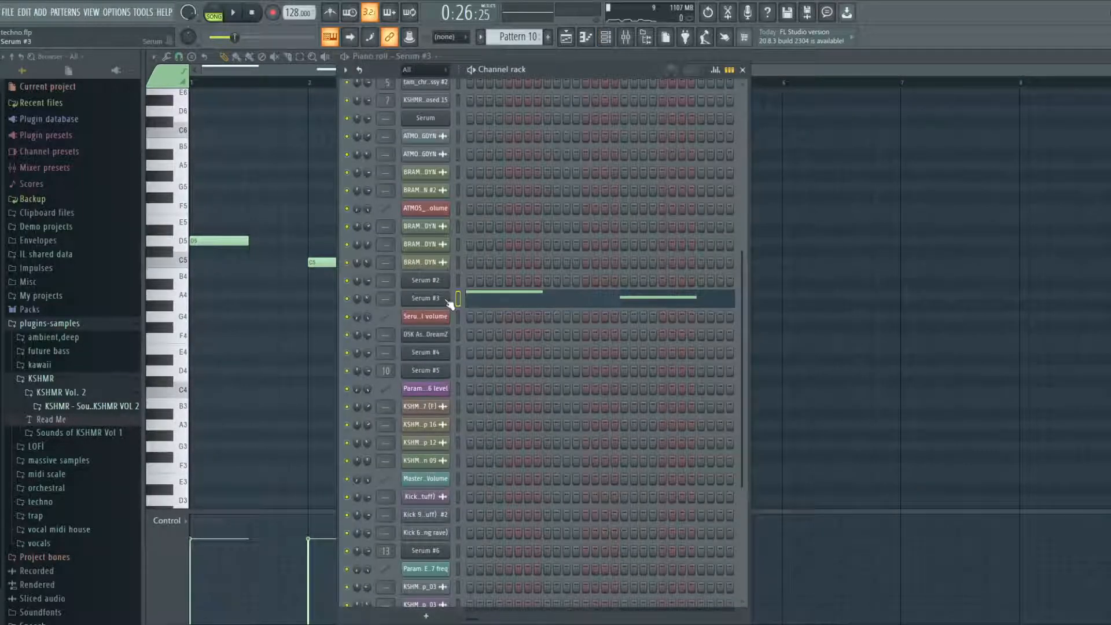
left_click(435, 299)
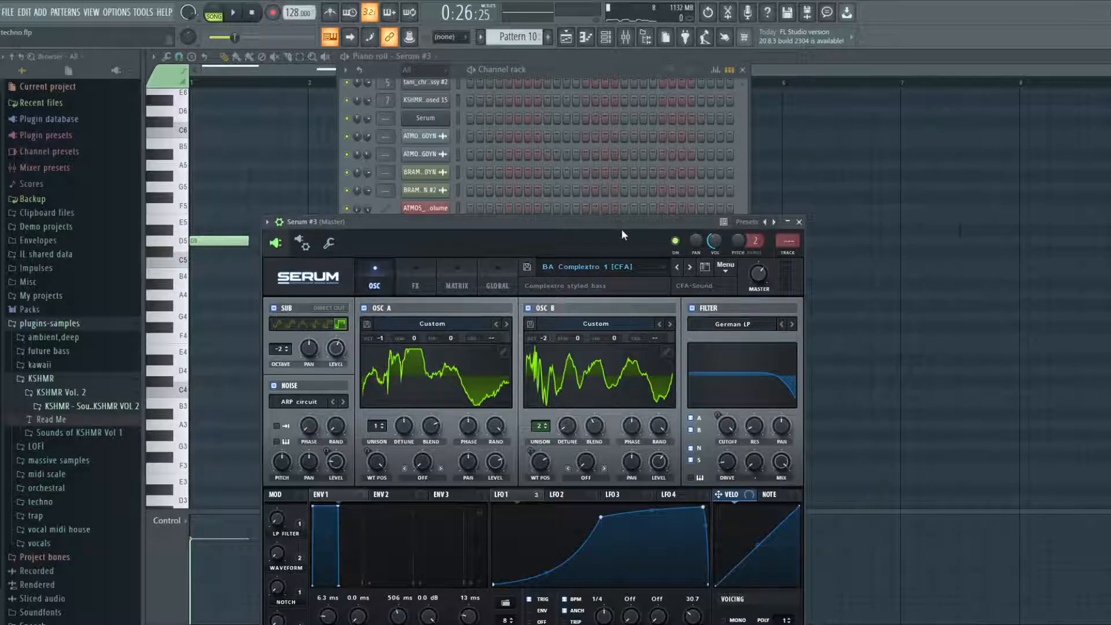
left_click_drag(613, 228, 638, 208)
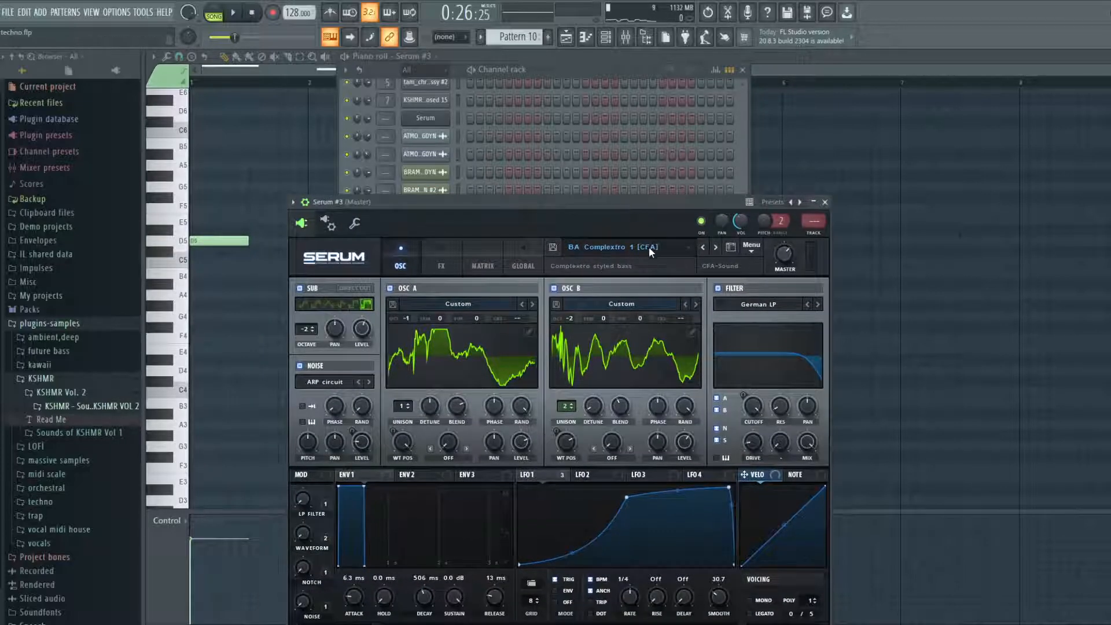
left_click(826, 202)
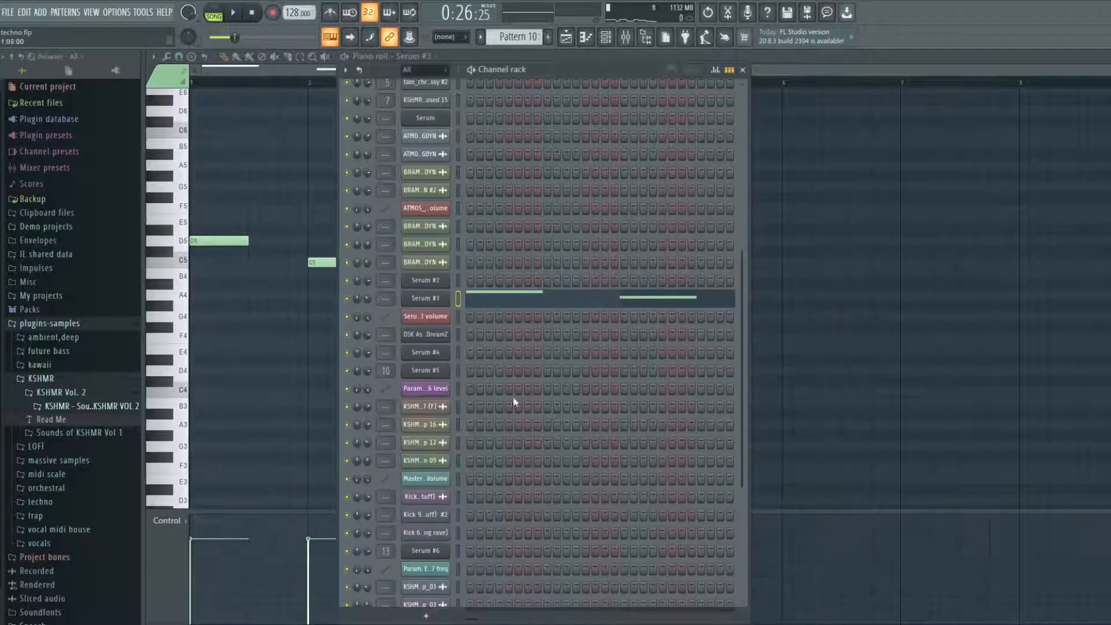
- Play Pattern 10's Serum #3 notes on their own in the piano roll and return to the playlist
left_click(501, 300)
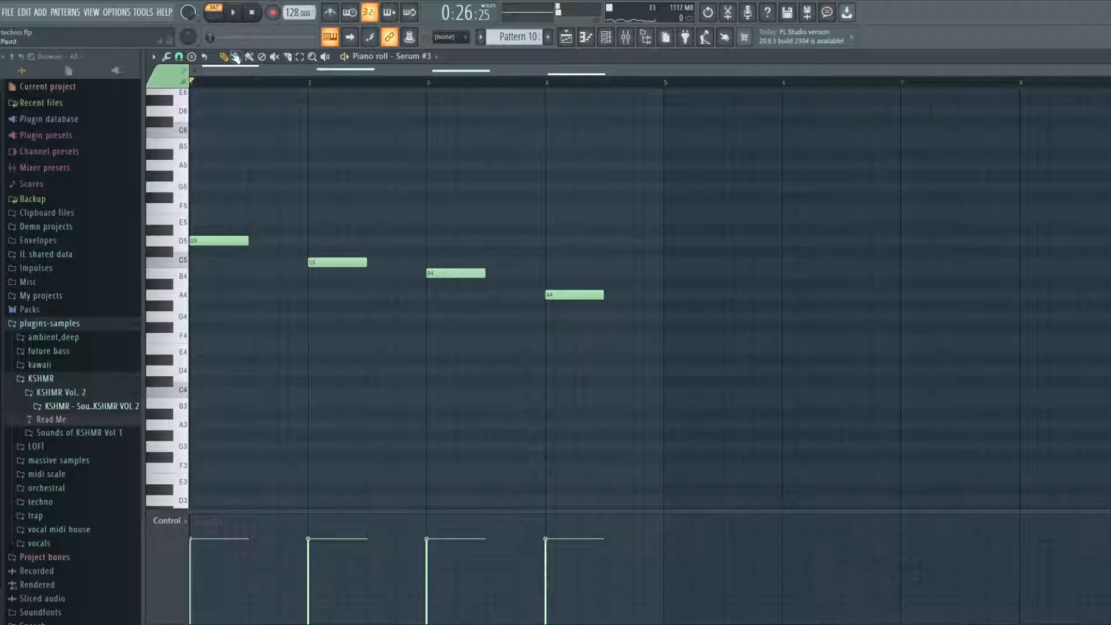
key("space")
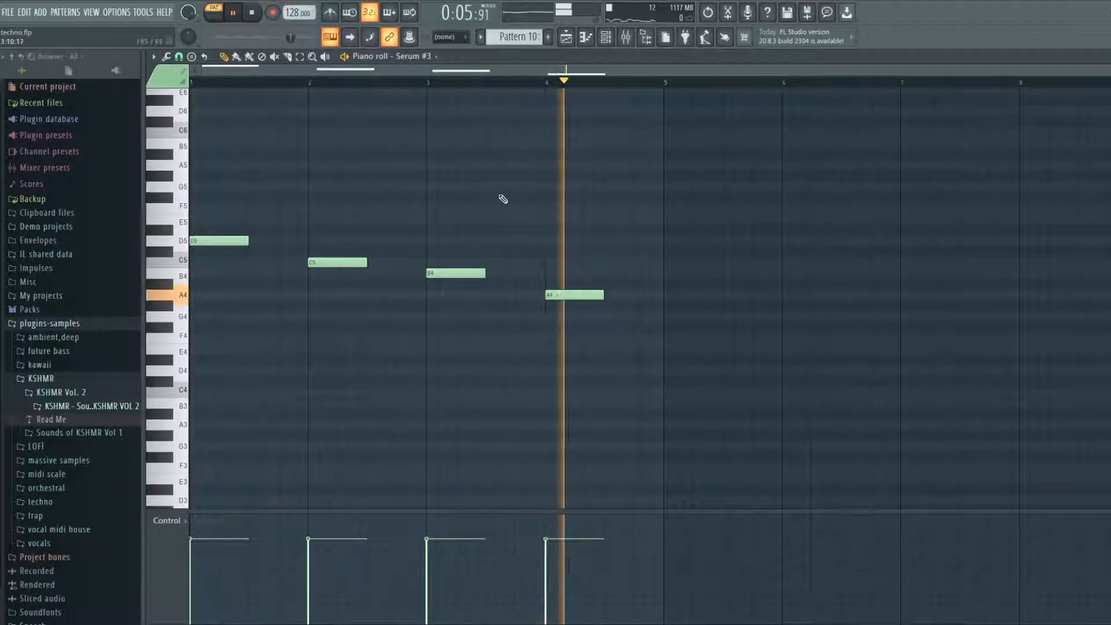
key("space")
key("F7")
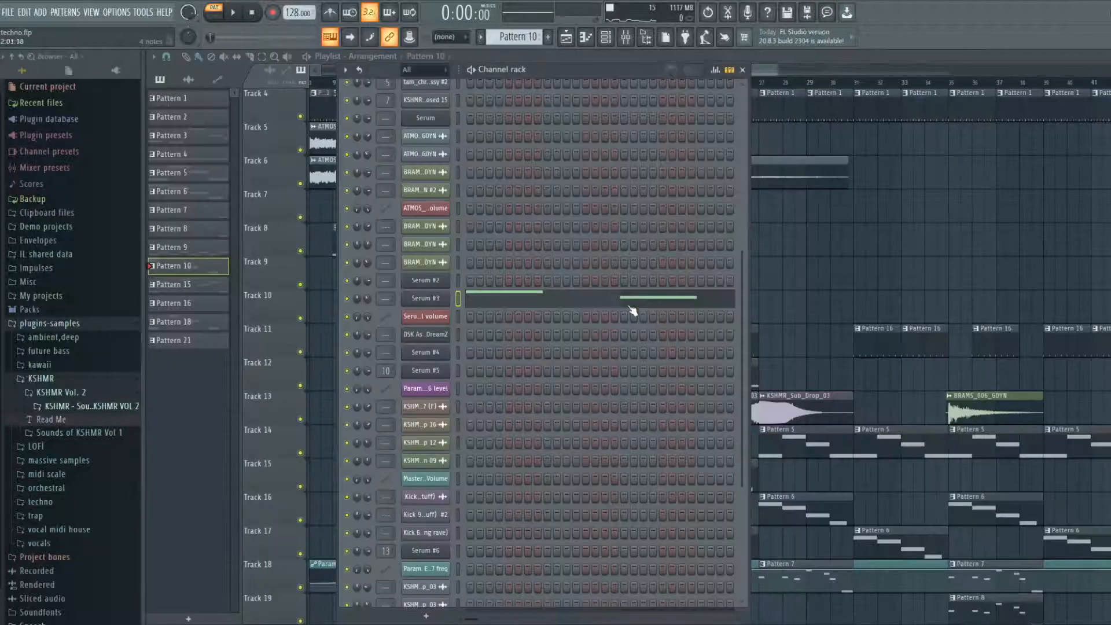
left_click(743, 70)
scroll(576, 352, "down", 2)
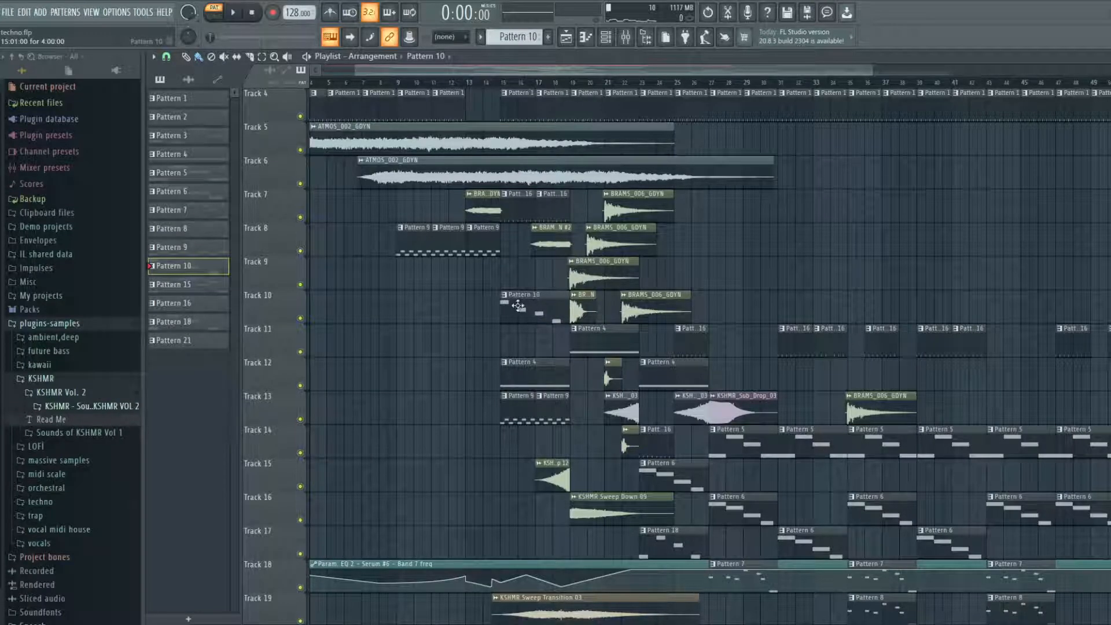
- Play the song briefly from bar 15 to hear Pattern 10 together with the other layers, and stop it
key("space")
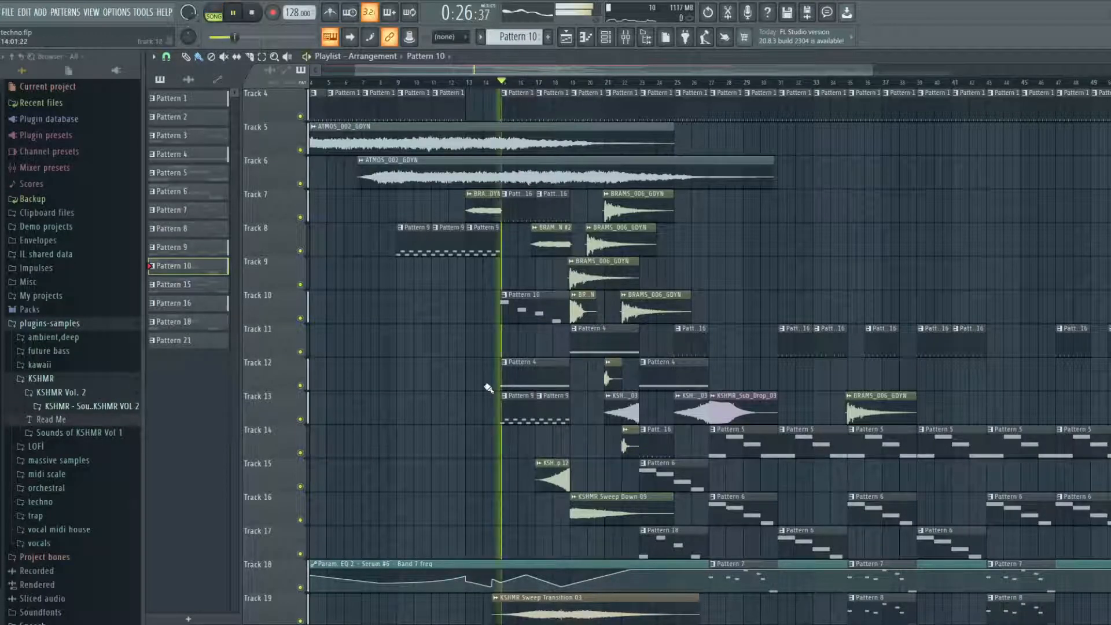
scroll(492, 278, "up", 4)
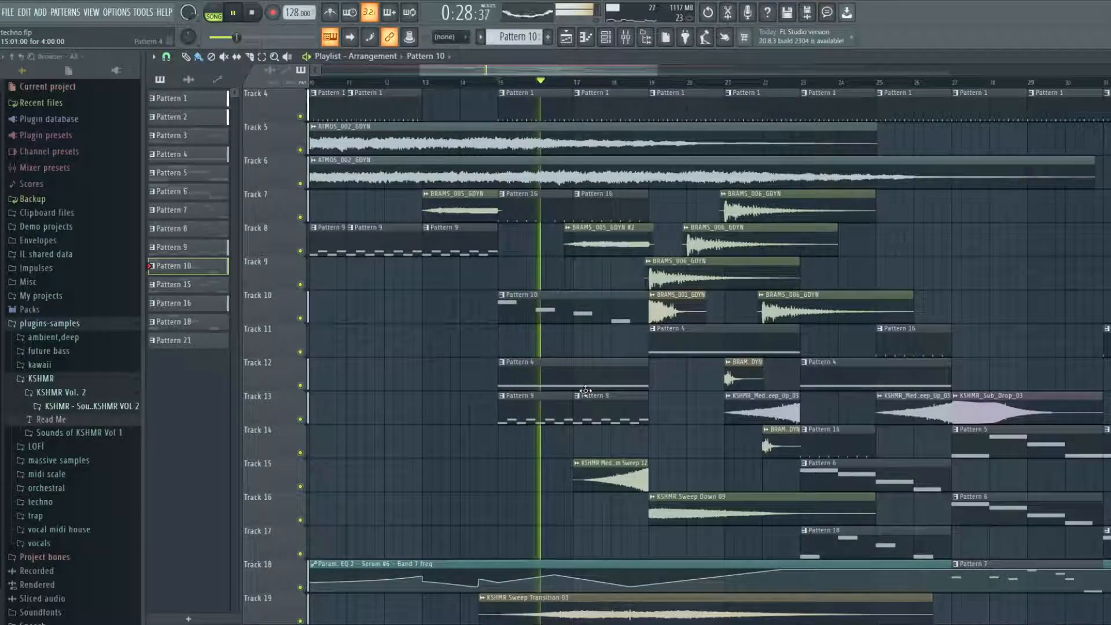
scroll(597, 367, "down", 3)
key("space")
- Examine Pattern 4's note from Track 12 and its Serum #2 channel, and return to the playlist
double_click(575, 381)
left_click(576, 382)
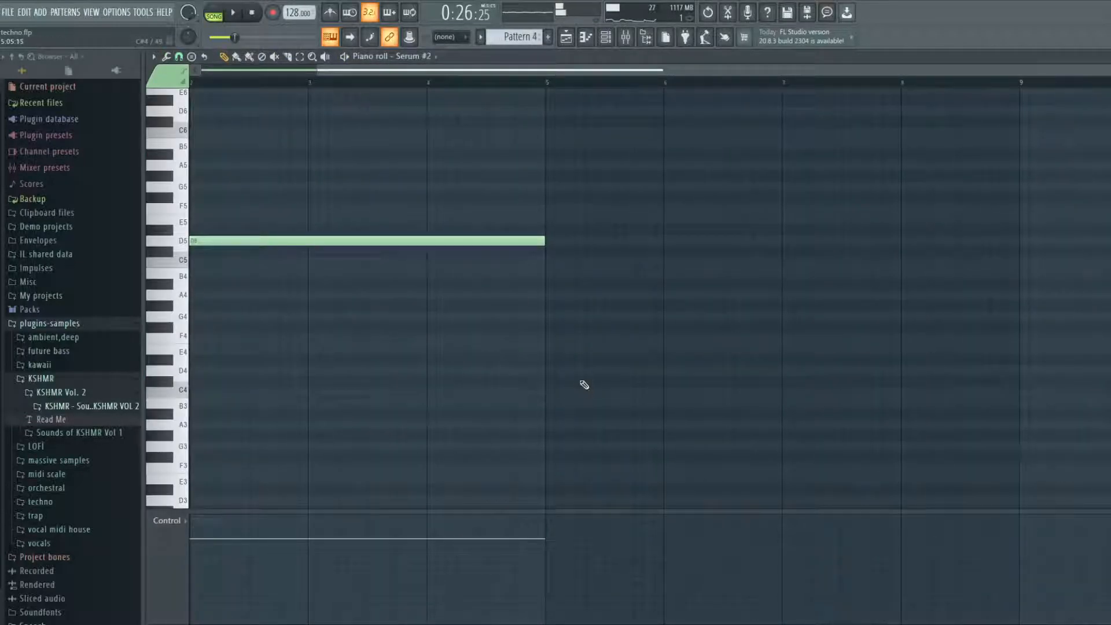
key("Escape")
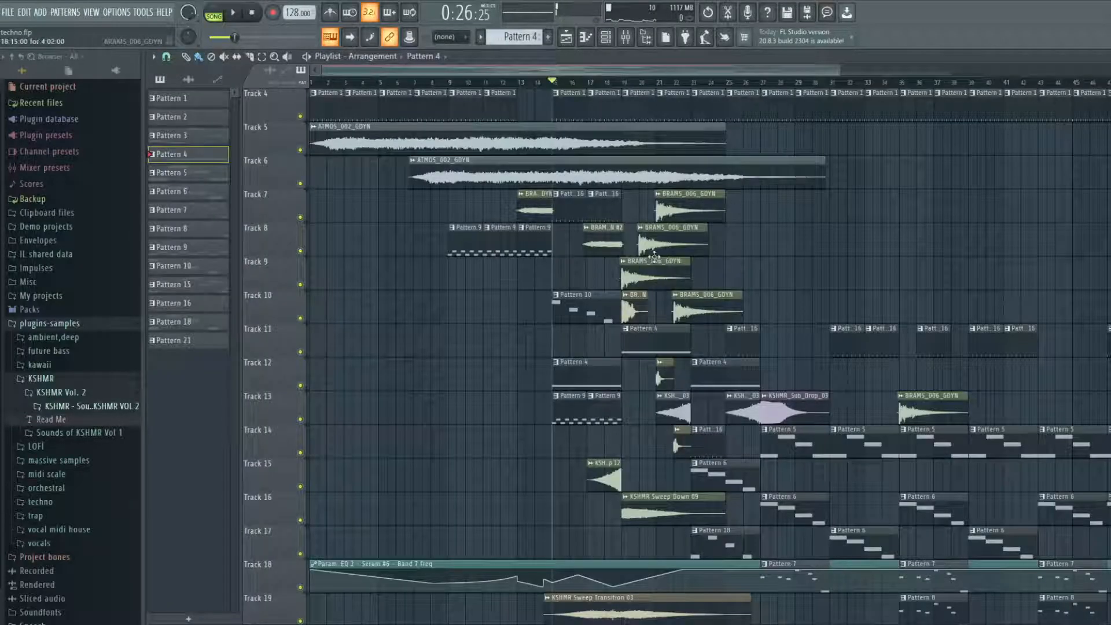
key("F6")
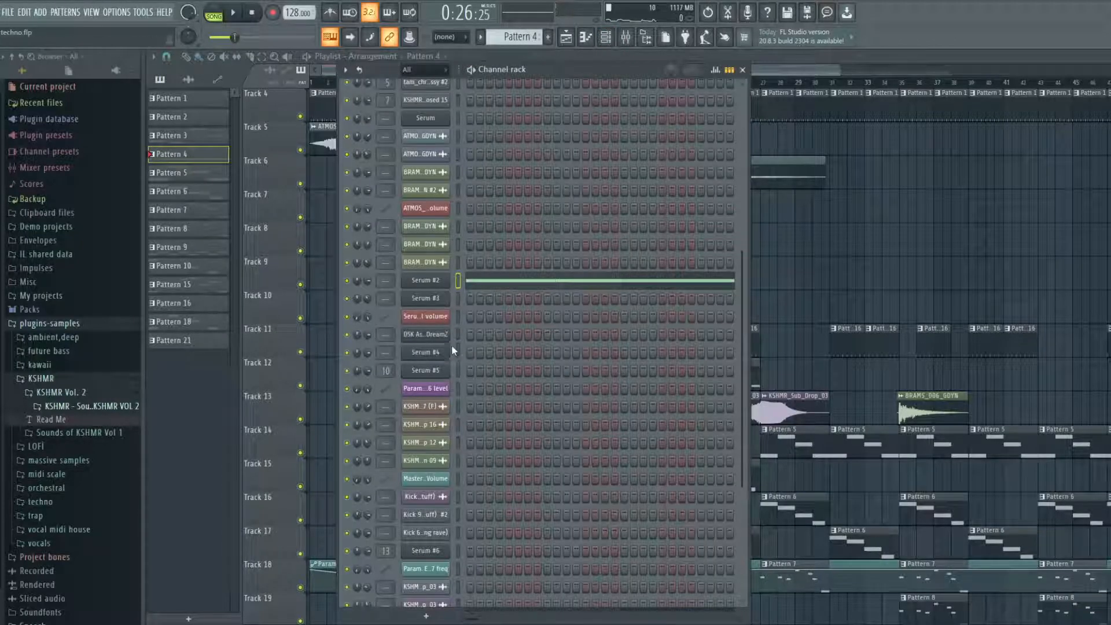
left_click(743, 69)
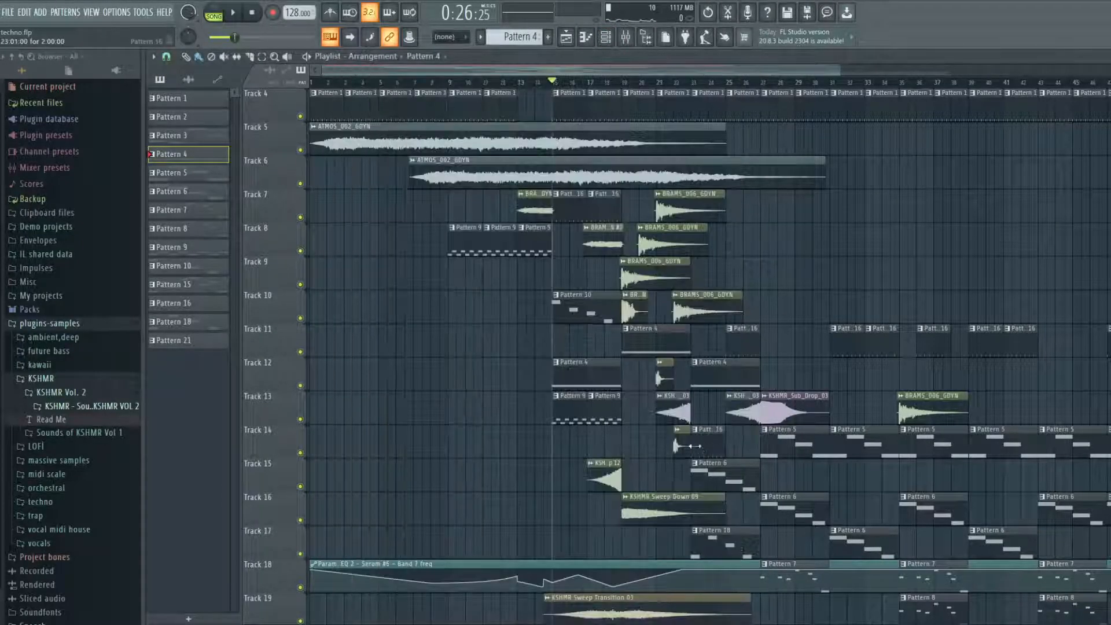
- Open Pattern 6 from Track 15, listen to its notes, and examine its DSK AsianZ DreamZ instrument before returning to the playlist
scroll(694, 446, "down", 2)
double_click(714, 408)
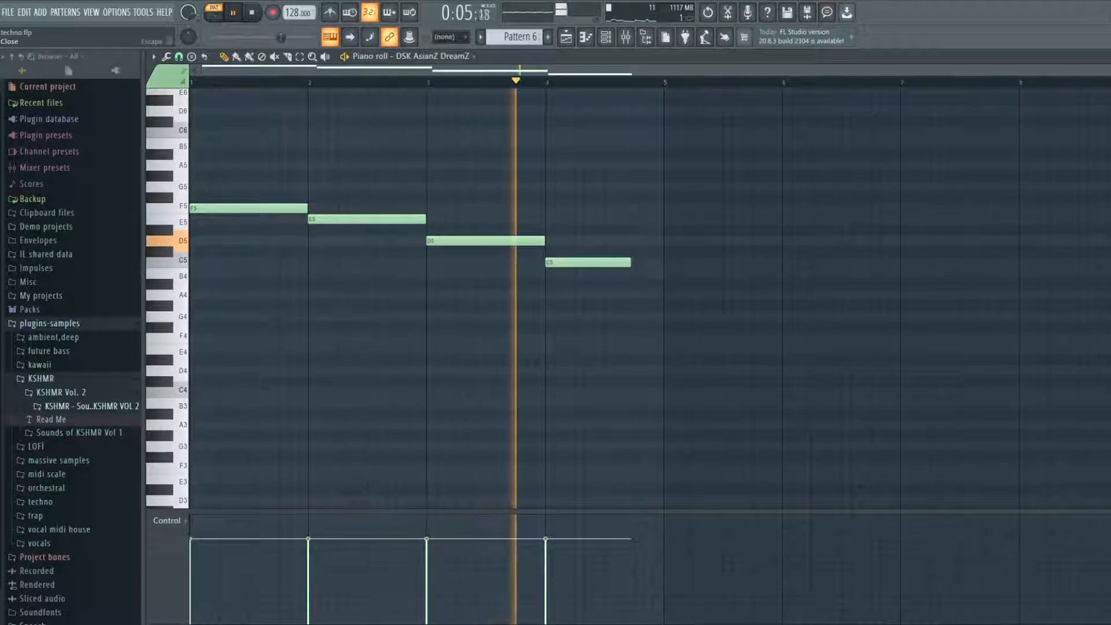
key("Escape")
key("F6")
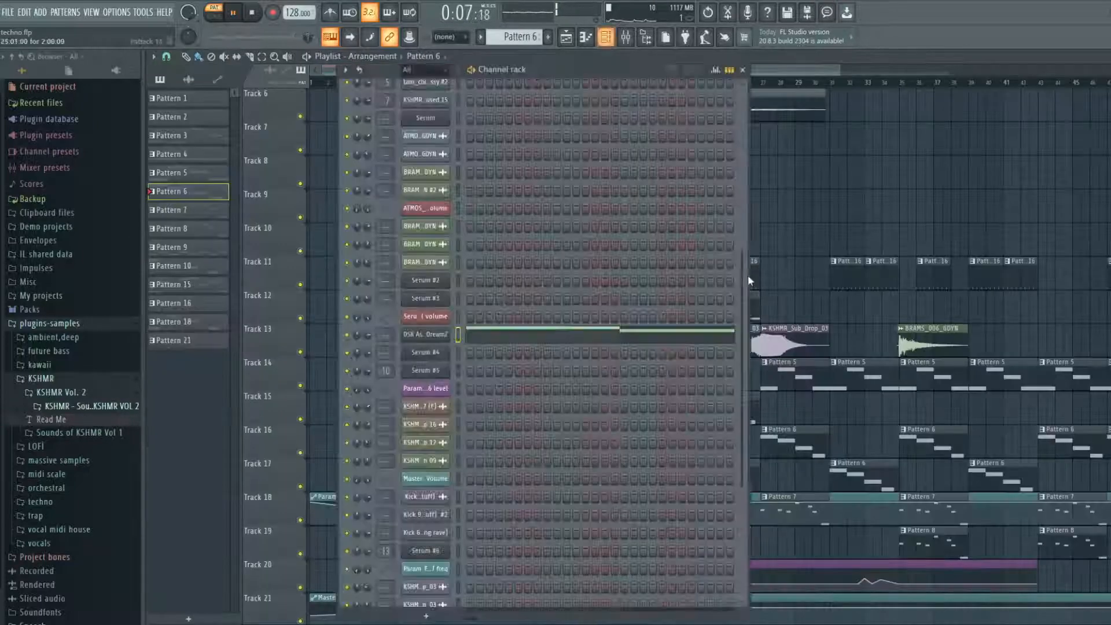
left_click(436, 335)
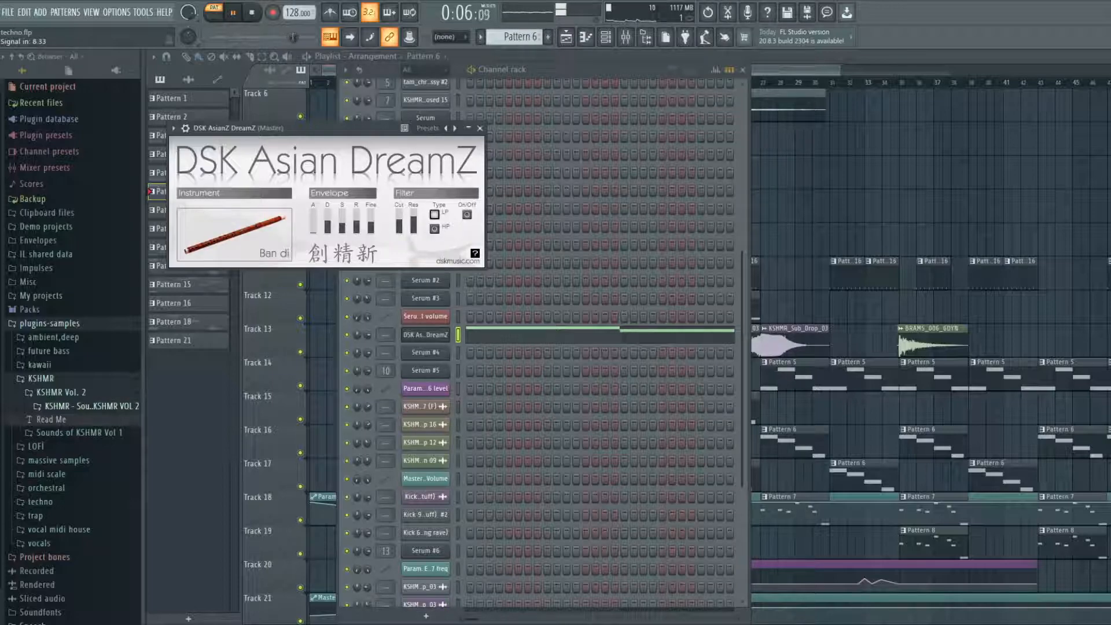
left_click(479, 128)
left_click(743, 69)
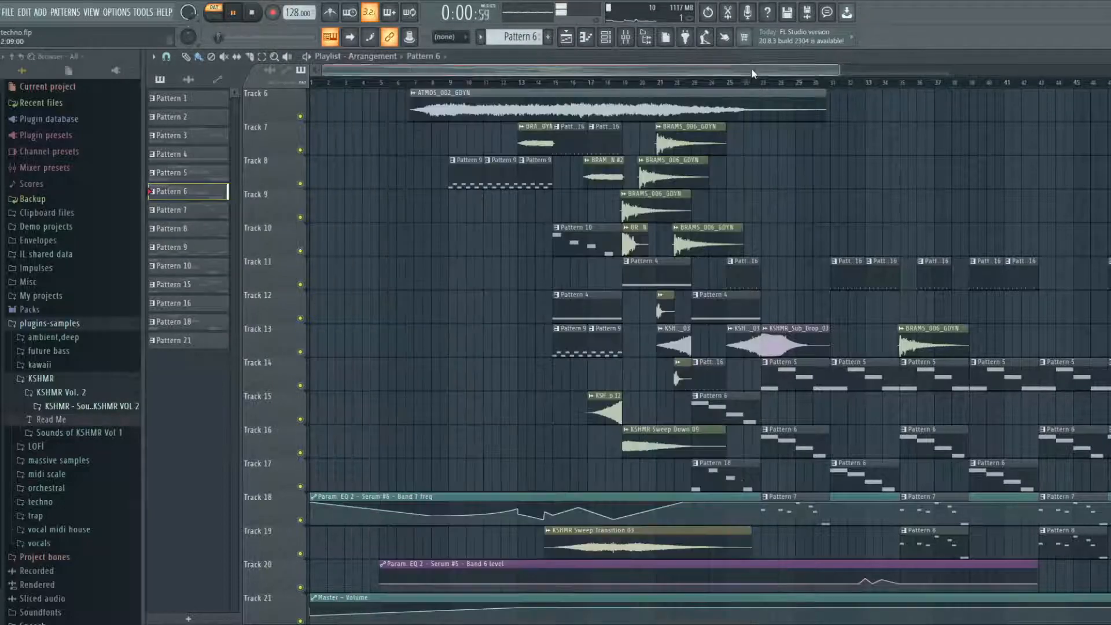
- Play the song from bar 23 and follow Patterns 6, 16 and 18 in the full arrangement
scroll(578, 191, "down", 2)
scroll(571, 251, "down", 1)
scroll(564, 259, "up", 6)
scroll(567, 231, "down", 6)
scroll(579, 197, "down", 1)
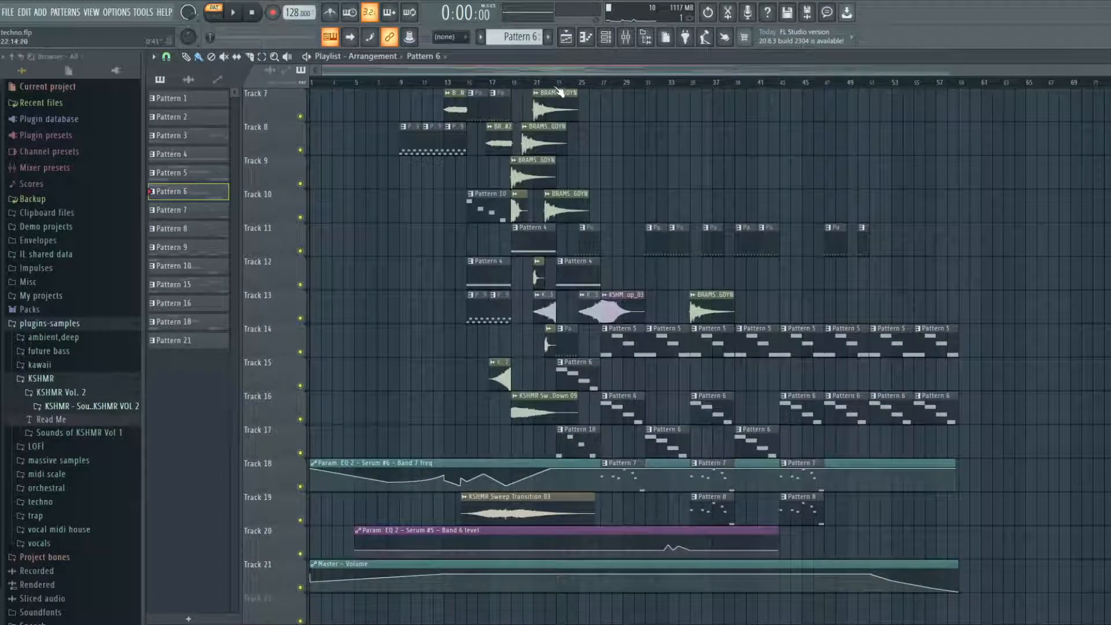
key("space")
scroll(590, 463, "up", 5)
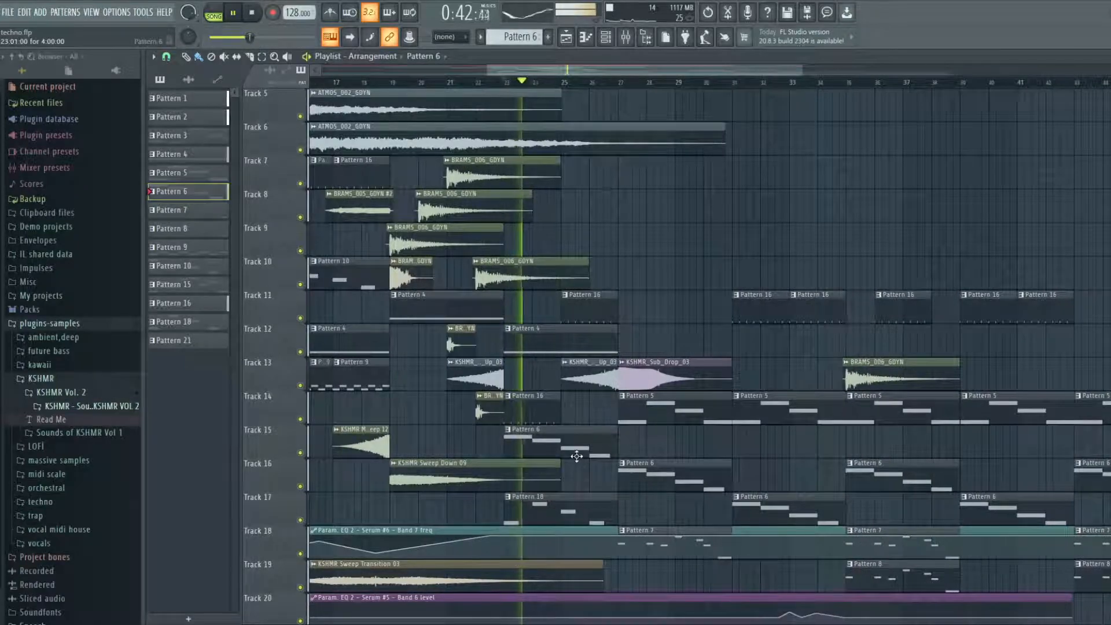
scroll(577, 457, "down", 2)
scroll(577, 456, "down", 5)
scroll(559, 330, "up", 5)
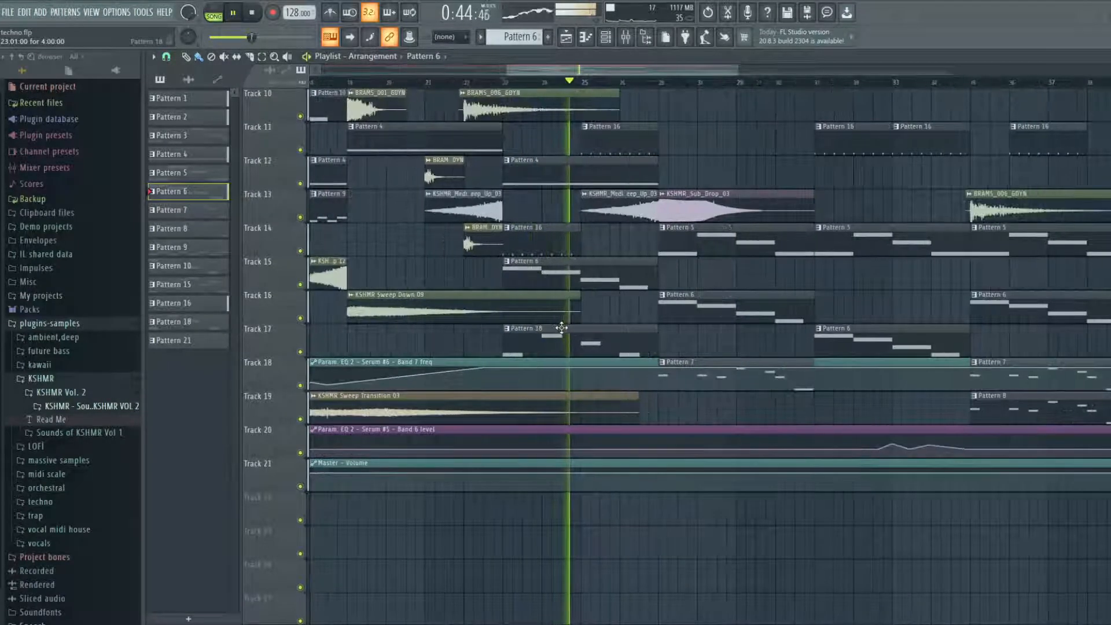
scroll(561, 328, "down", 4)
scroll(590, 372, "up", 4)
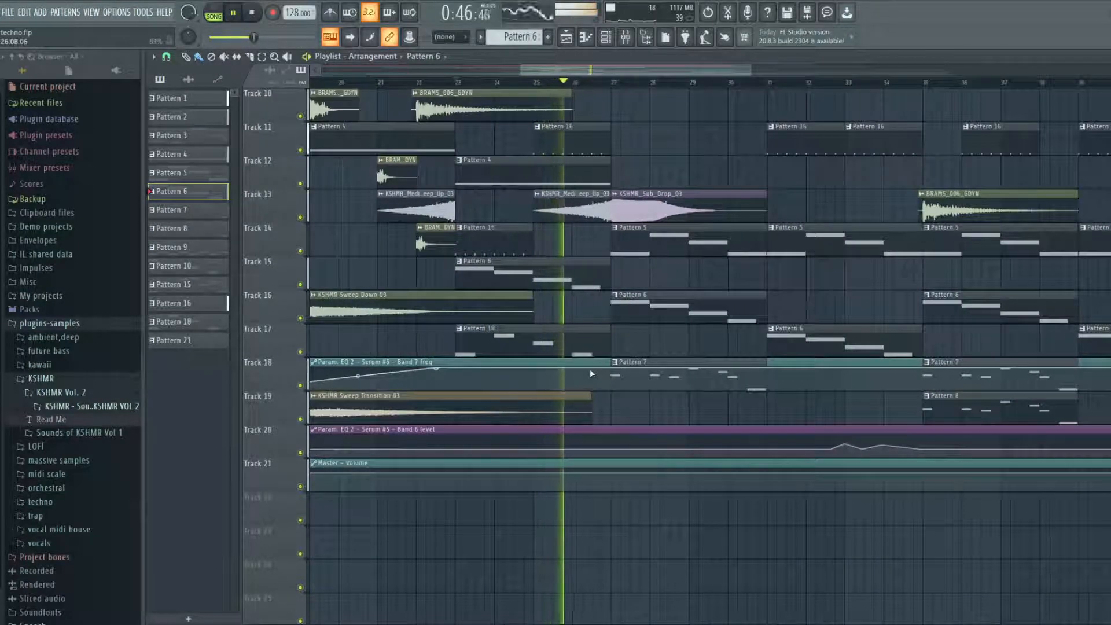
- Move the Pattern 7 clip at bar 27 from Track 18 up to Track 17 and stop the song
left_click(640, 324)
scroll(641, 317, "down", 5)
key("space")
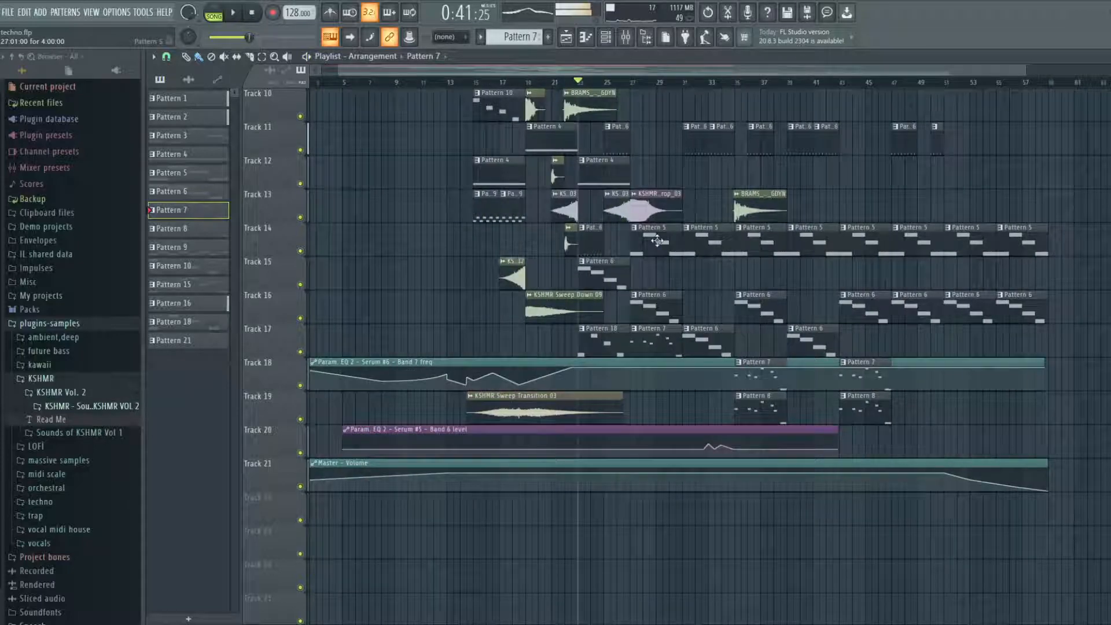
scroll(671, 228, "up", 7)
scroll(695, 179, "down", 1)
scroll(731, 440, "down", 3)
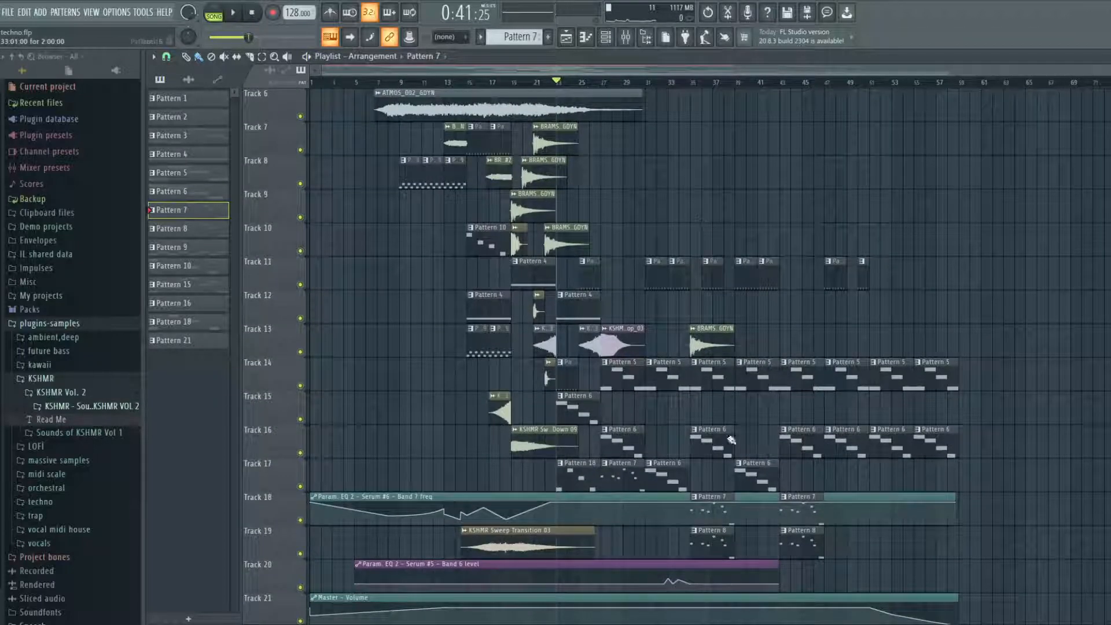
- Open Pattern 7 from Track 17, listen to its Serum #5 notes, and return to the playlist
scroll(606, 553, "up", 3)
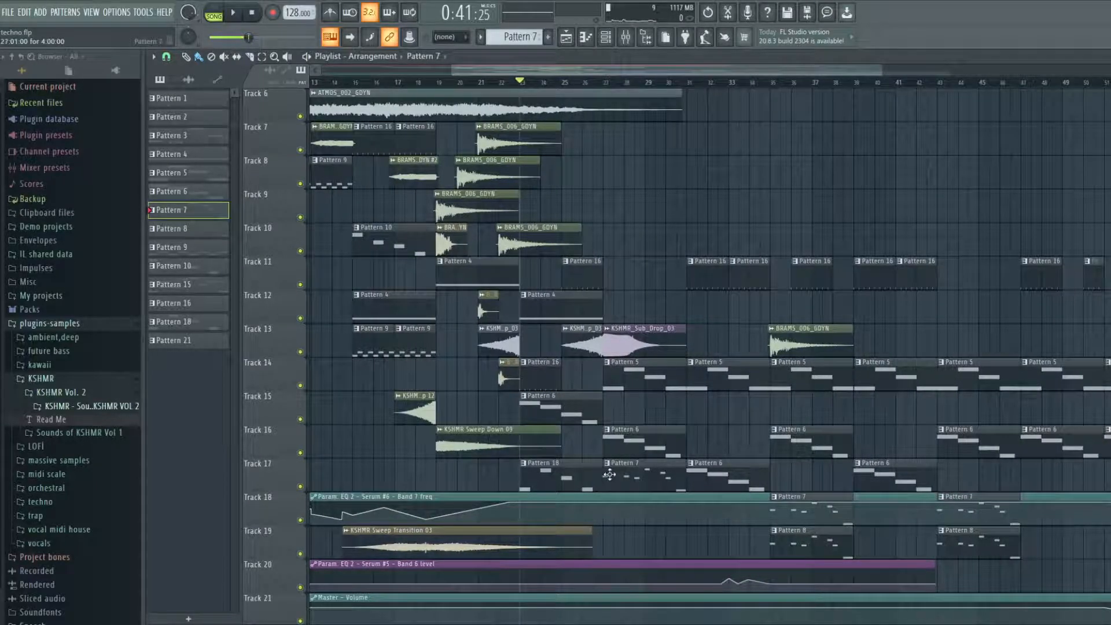
double_click(609, 475)
scroll(260, 219, "up", 3)
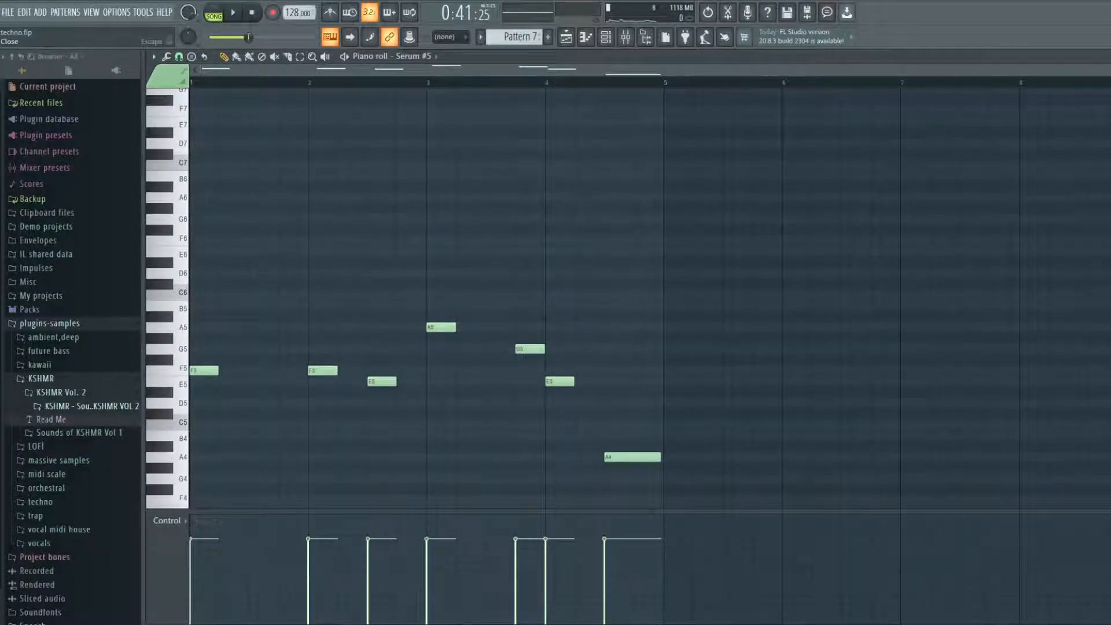
key("Escape")
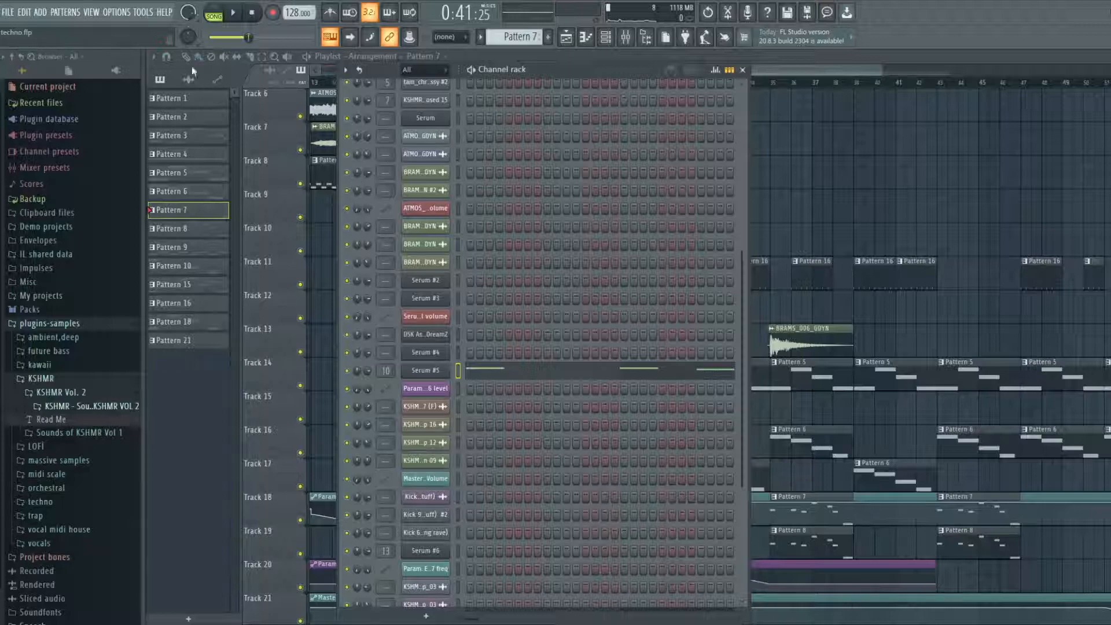
left_click(555, 374)
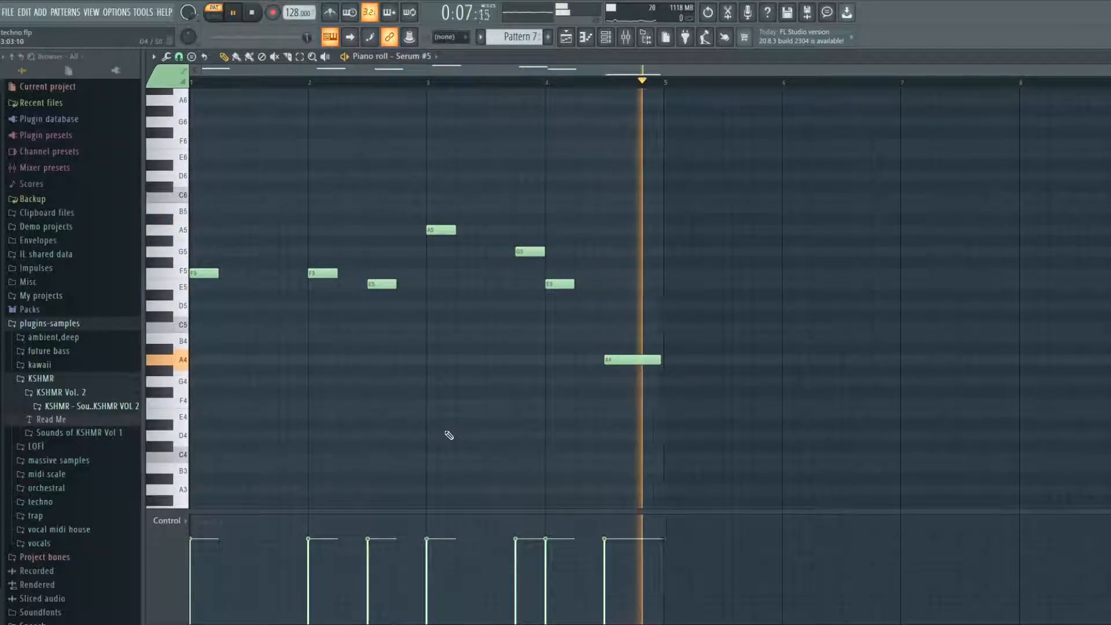
key("Escape")
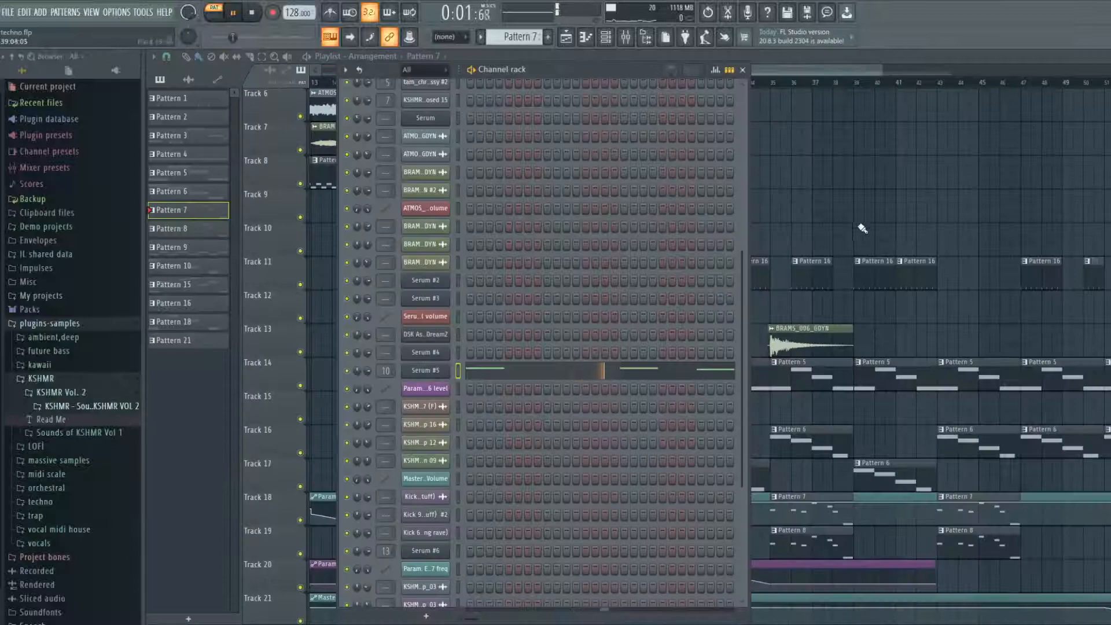
left_click(744, 71)
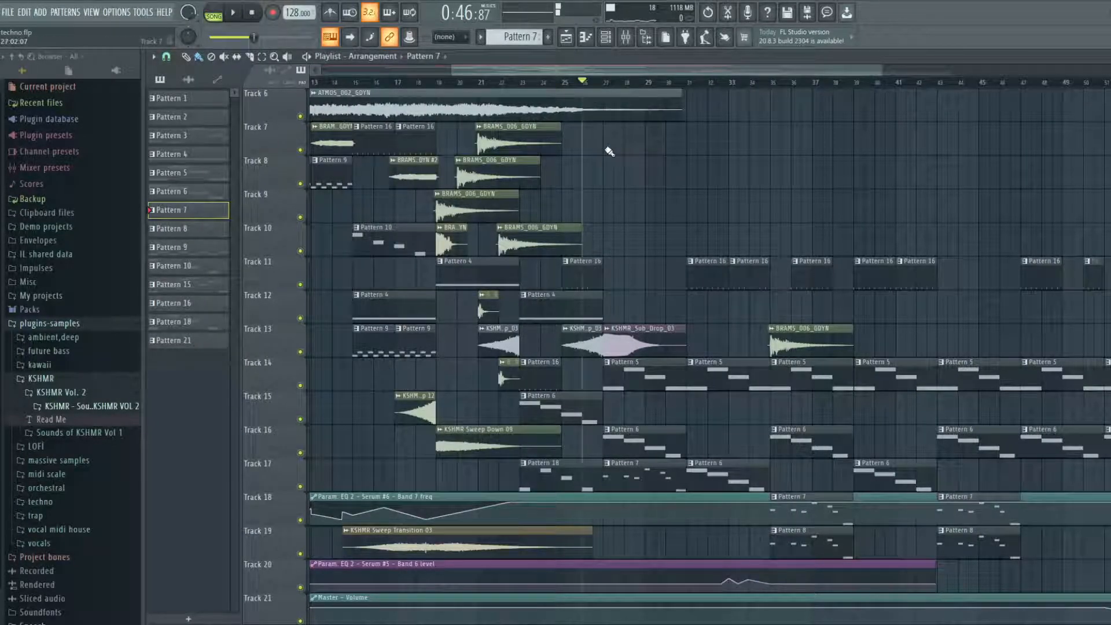
- Play the song from bar 26 and follow how Patterns 5, 6 and 7 layer on Tracks 14, 16 and 17
key("space")
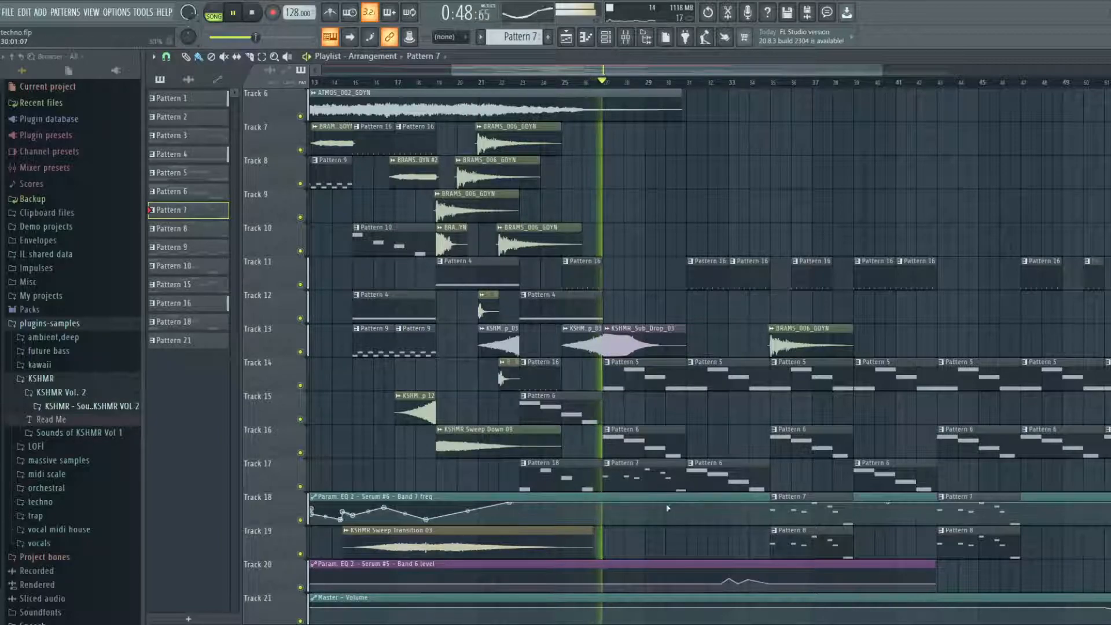
scroll(657, 494, "up", 4)
scroll(650, 491, "down", 3)
scroll(645, 485, "down", 1)
scroll(600, 460, "up", 3)
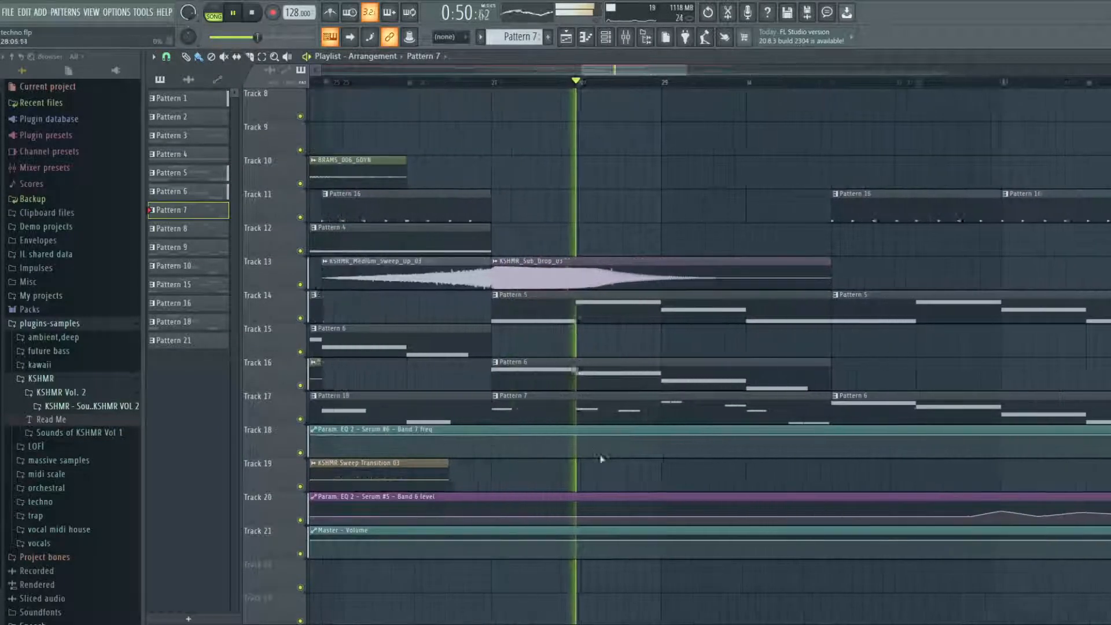
scroll(599, 459, "down", 2)
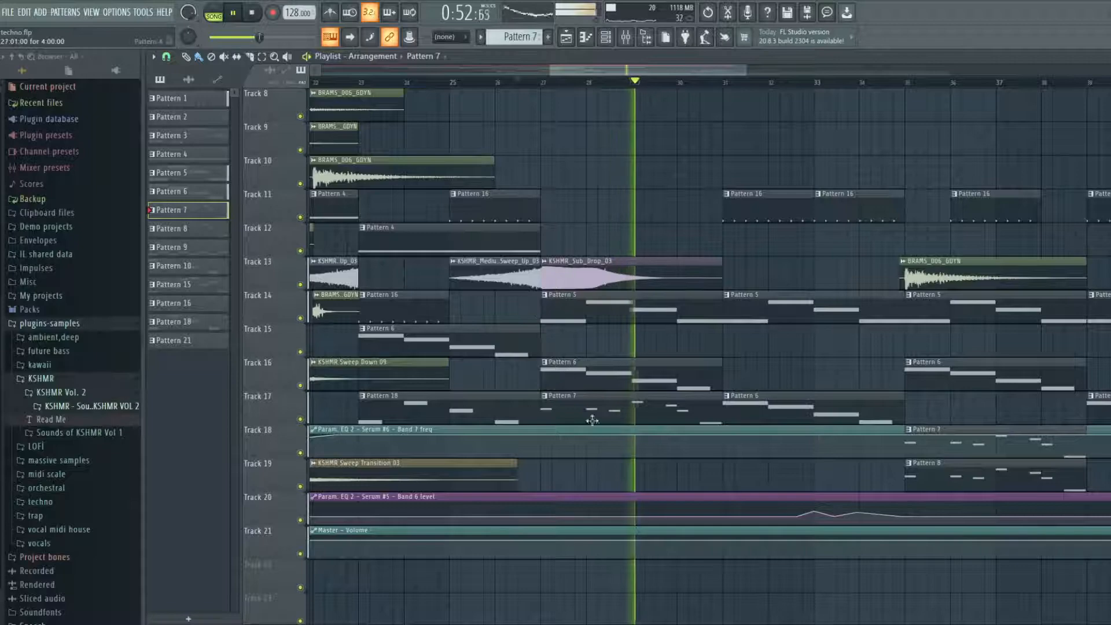
scroll(601, 484, "up", 3)
scroll(645, 467, "down", 4)
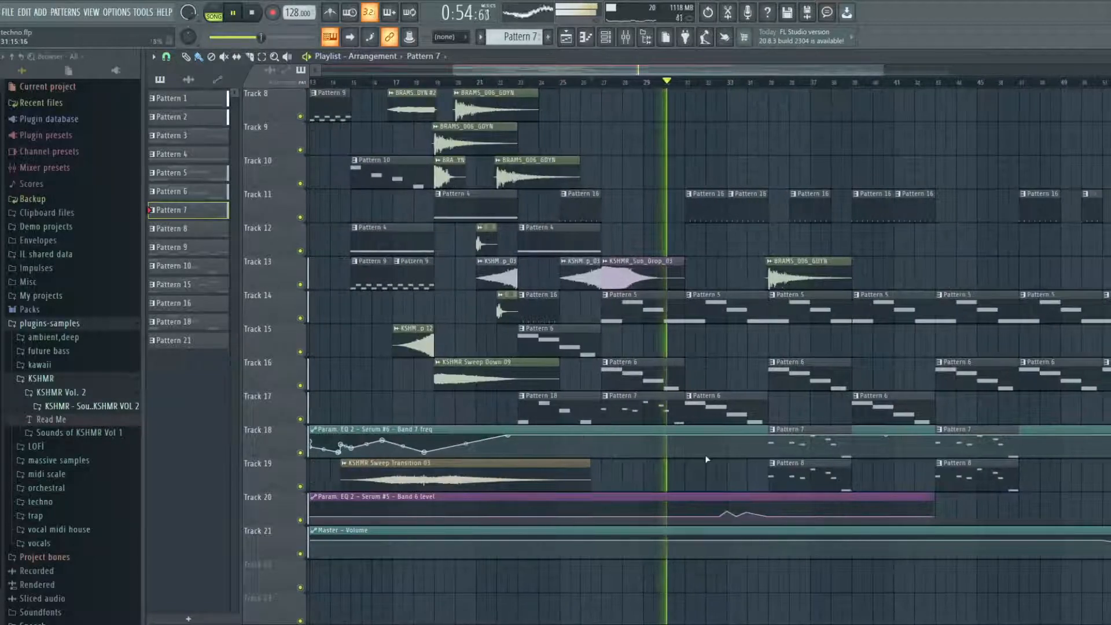
scroll(703, 454, "up", 3)
scroll(695, 452, "up", 3)
scroll(694, 449, "down", 2)
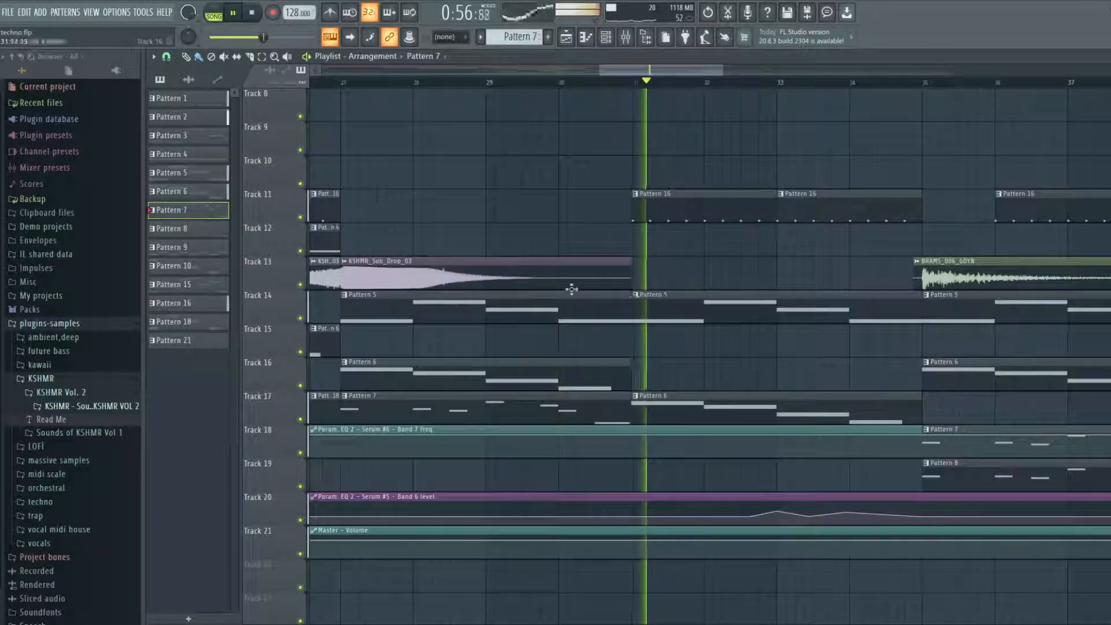
scroll(696, 291, "down", 2)
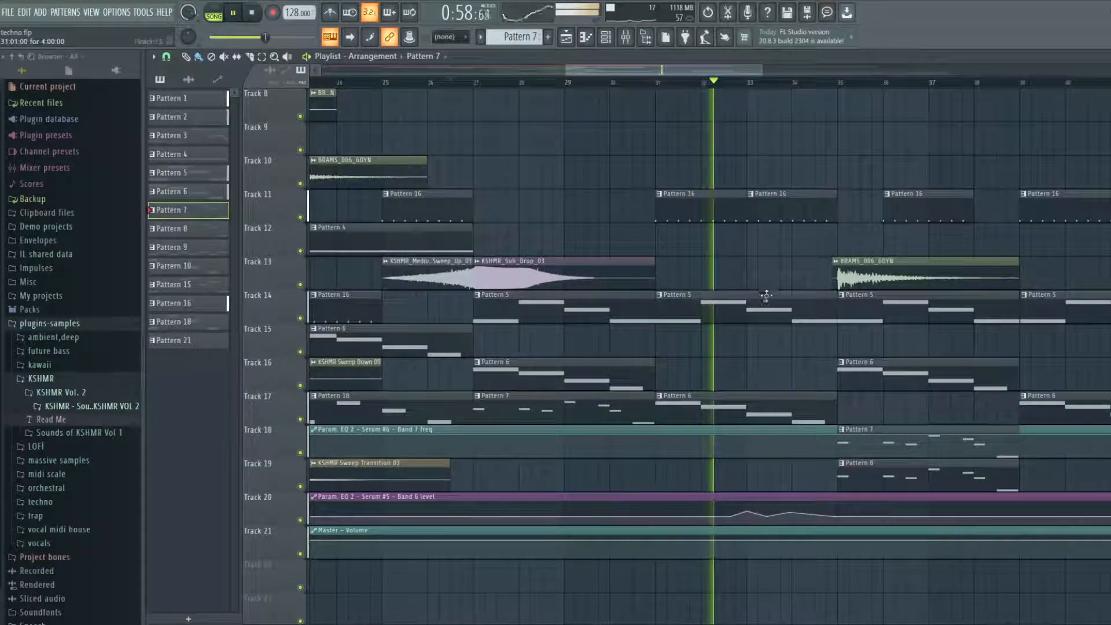
- Follow the playing song past bar 33, examining Patterns 1, 2 and 16 and the BRAMS_006_GDYN clip on Track 13
scroll(764, 291, "up", 1)
scroll(767, 287, "up", 5)
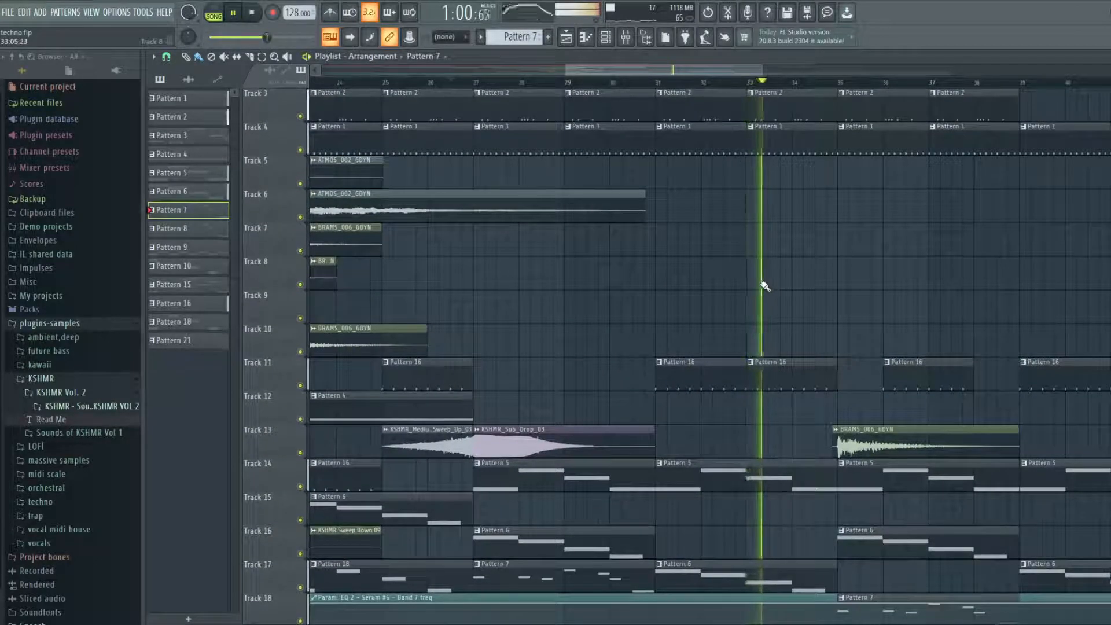
scroll(902, 408, "up", 1)
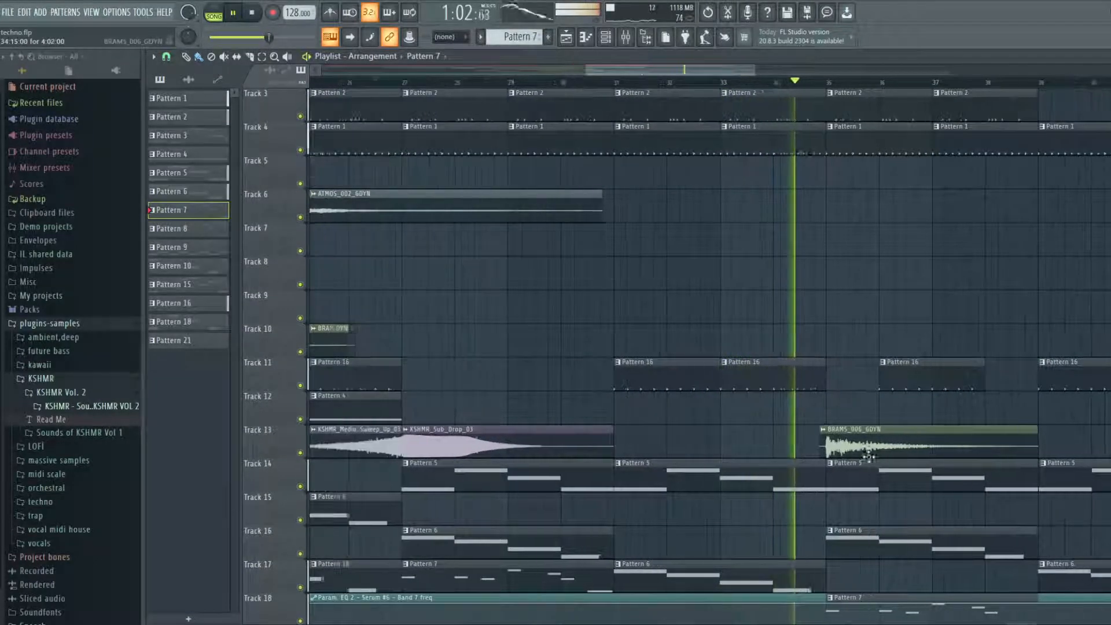
scroll(905, 479, "up", 4)
scroll(892, 471, "down", 6)
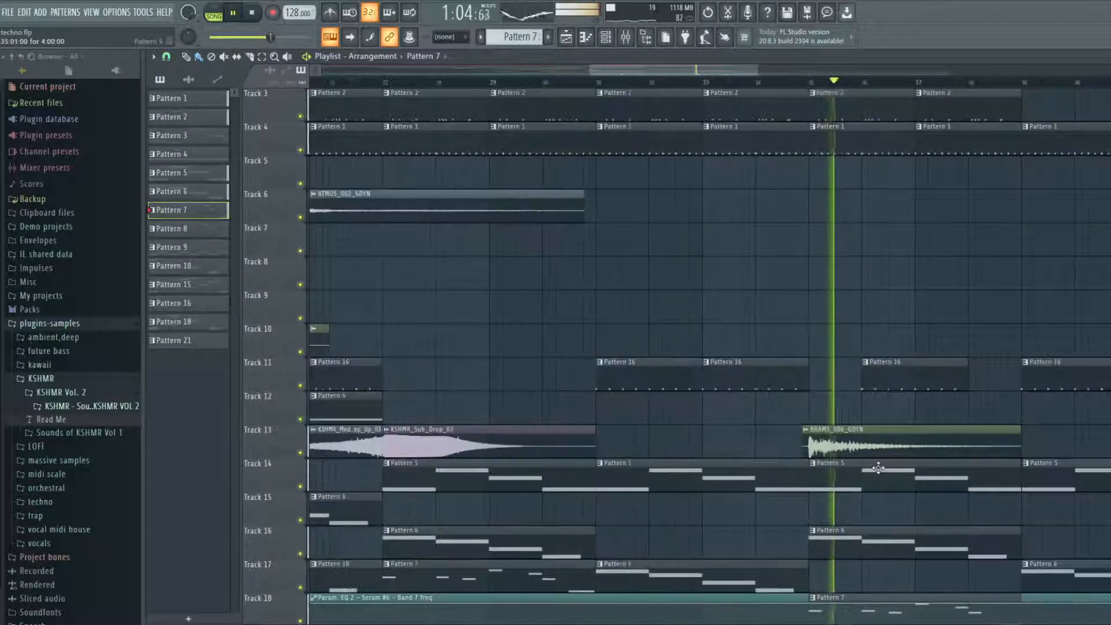
scroll(897, 481, "down", 2)
scroll(913, 471, "up", 4)
scroll(912, 472, "down", 3)
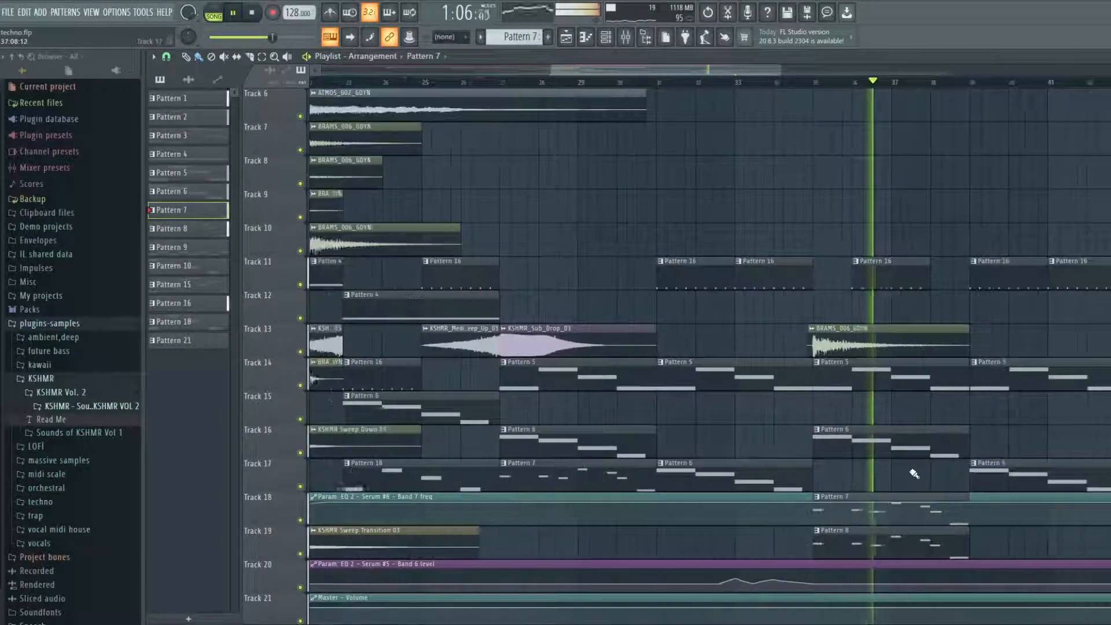
- Examine the layered Pattern 7 and Pattern 8 clips at bar 35 on Tracks 18 and 19 during playback
scroll(915, 471, "down", 3)
scroll(920, 469, "down", 3)
scroll(938, 457, "up", 4)
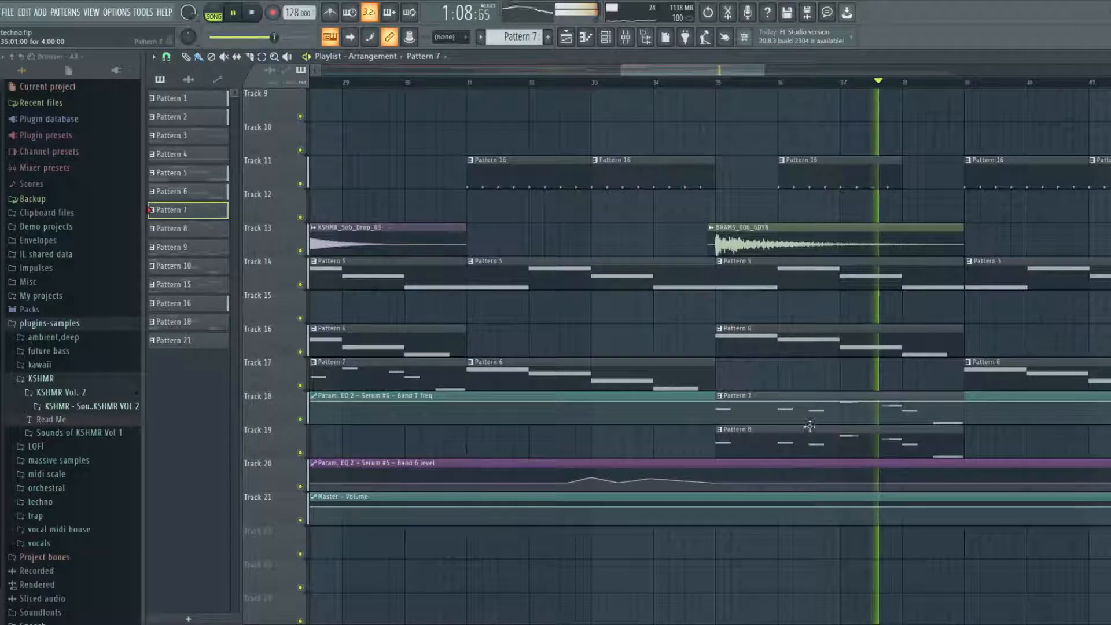
scroll(870, 370, "down", 3)
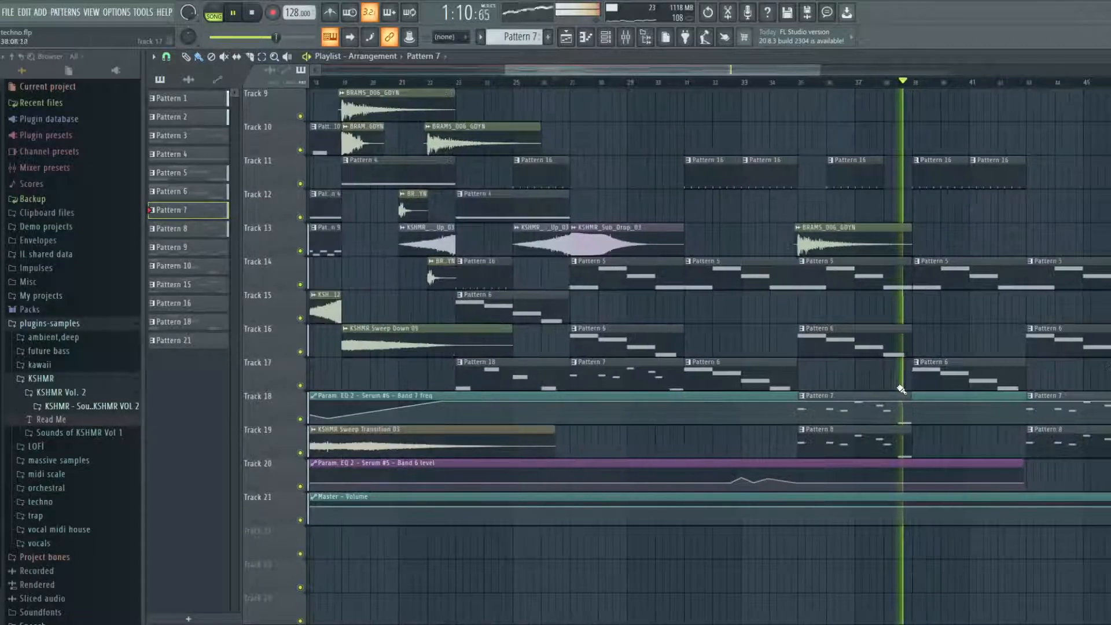
scroll(931, 370, "up", 2)
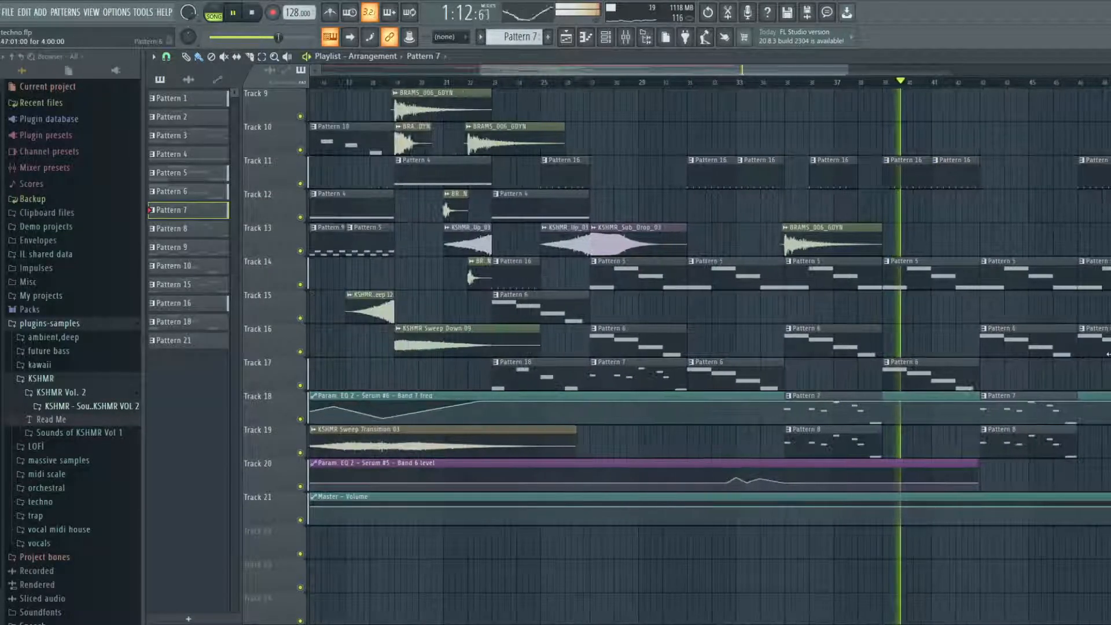
- Follow the playing arrangement from bar 41 to bar 47, comparing the upper drum tracks with Patterns 5, 6, 7 and 8
scroll(1091, 397, "down", 3)
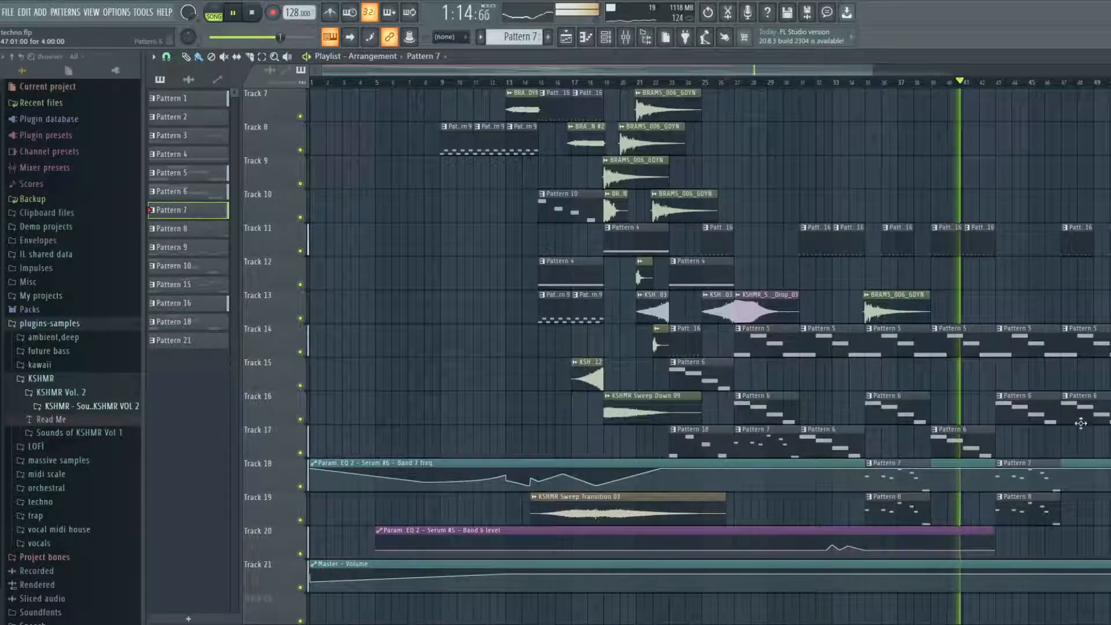
scroll(1071, 413, "up", 2)
scroll(1063, 409, "up", 2)
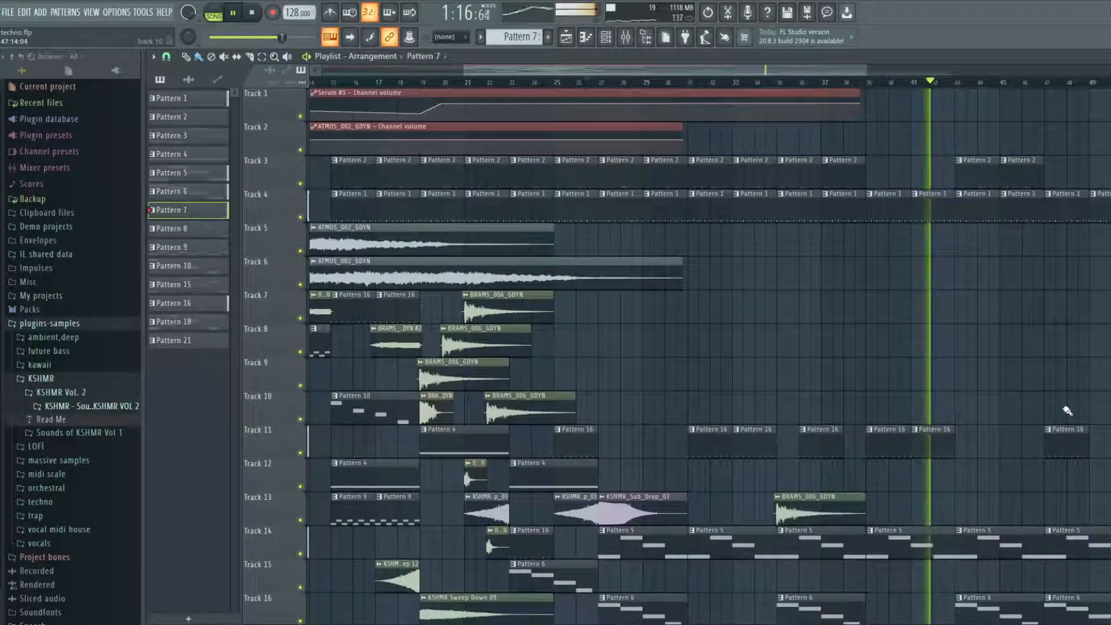
scroll(1066, 410, "down", 4)
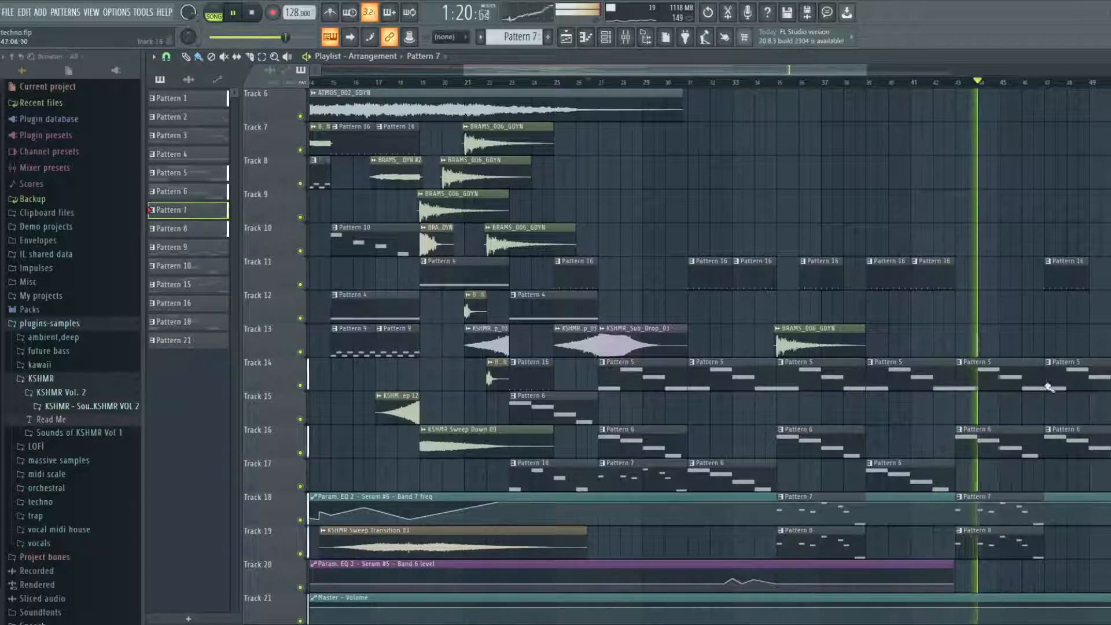
scroll(988, 525, "up", 1)
scroll(985, 504, "down", 2)
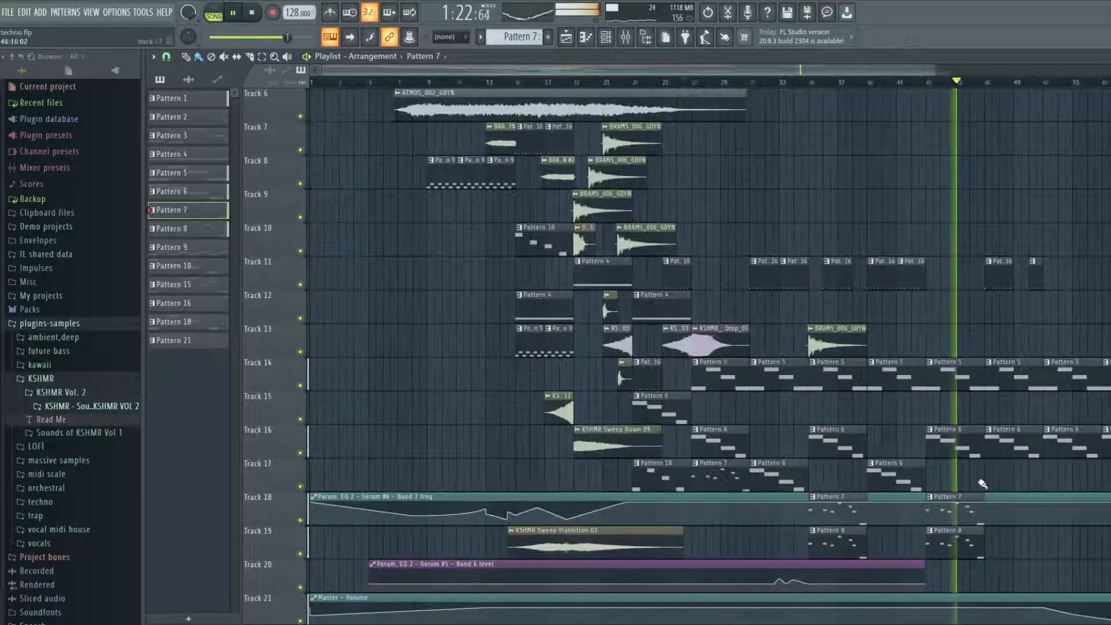
scroll(987, 492, "down", 2)
scroll(989, 501, "up", 2)
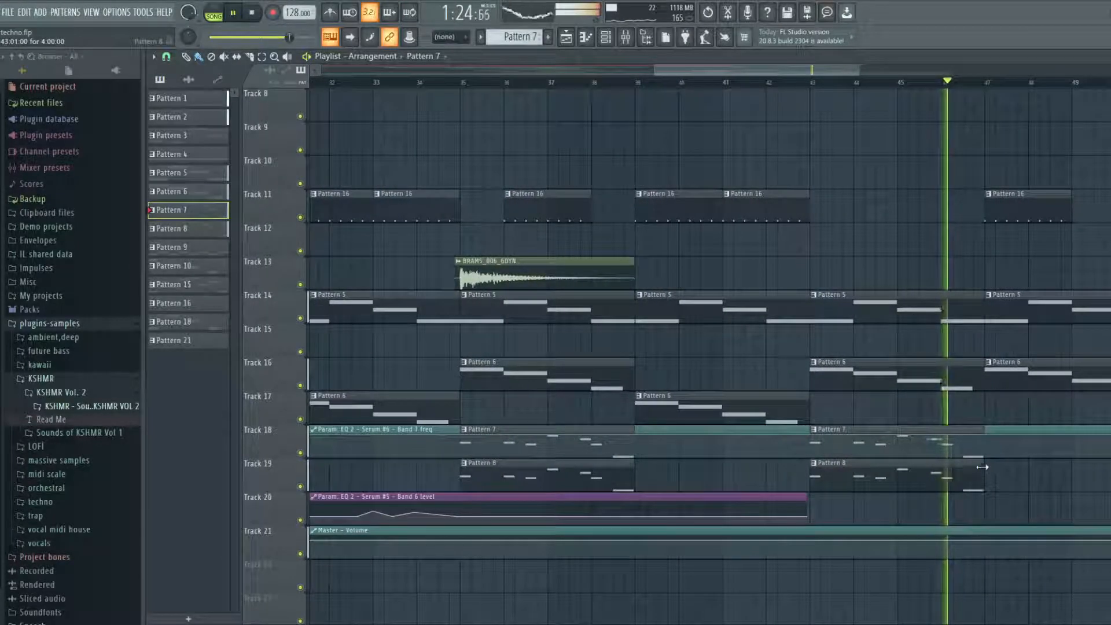
scroll(990, 462, "down", 2)
scroll(1045, 389, "up", 2)
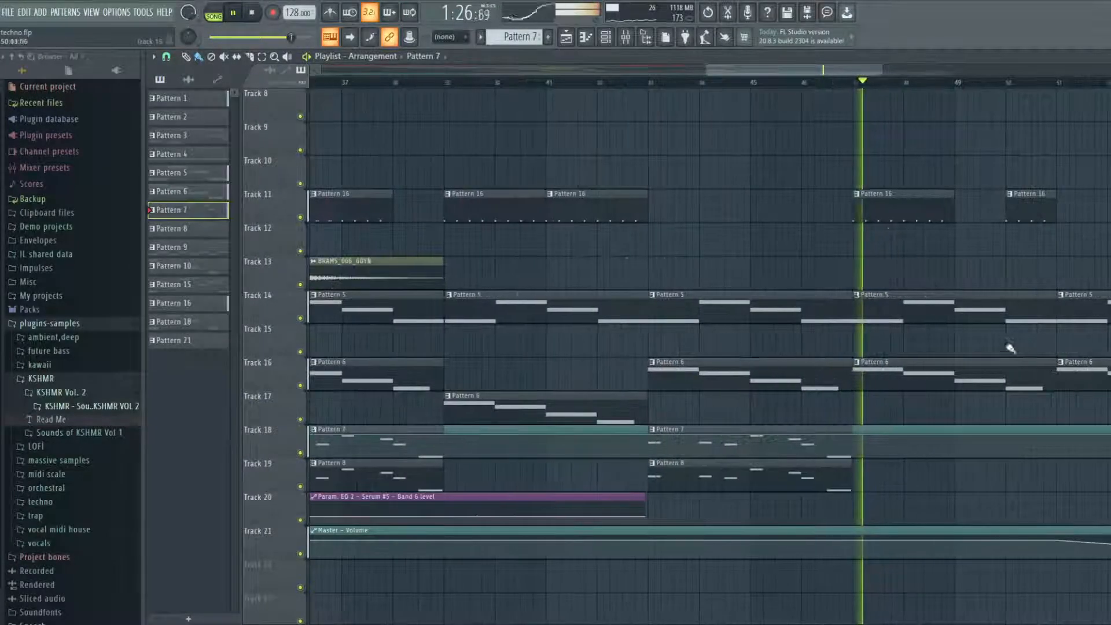
- Follow the last Pattern 1 and Pattern 16 drum clips on Tracks 4 and 11 through bar 50, and stop the song
scroll(897, 231, "down", 3)
scroll(895, 236, "up", 4)
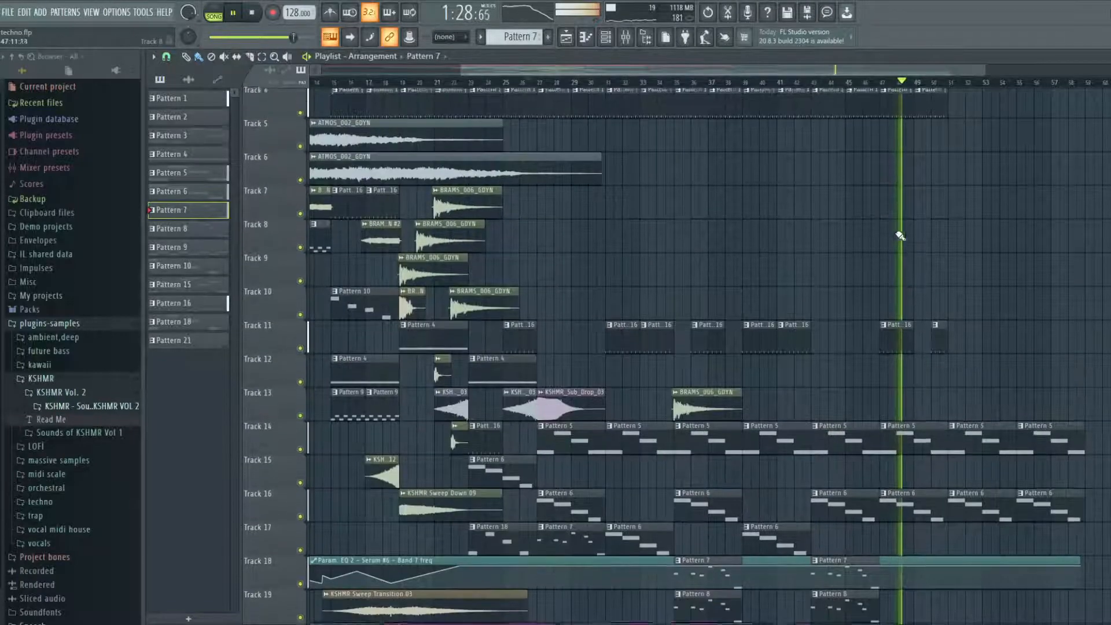
scroll(914, 382, "up", 3)
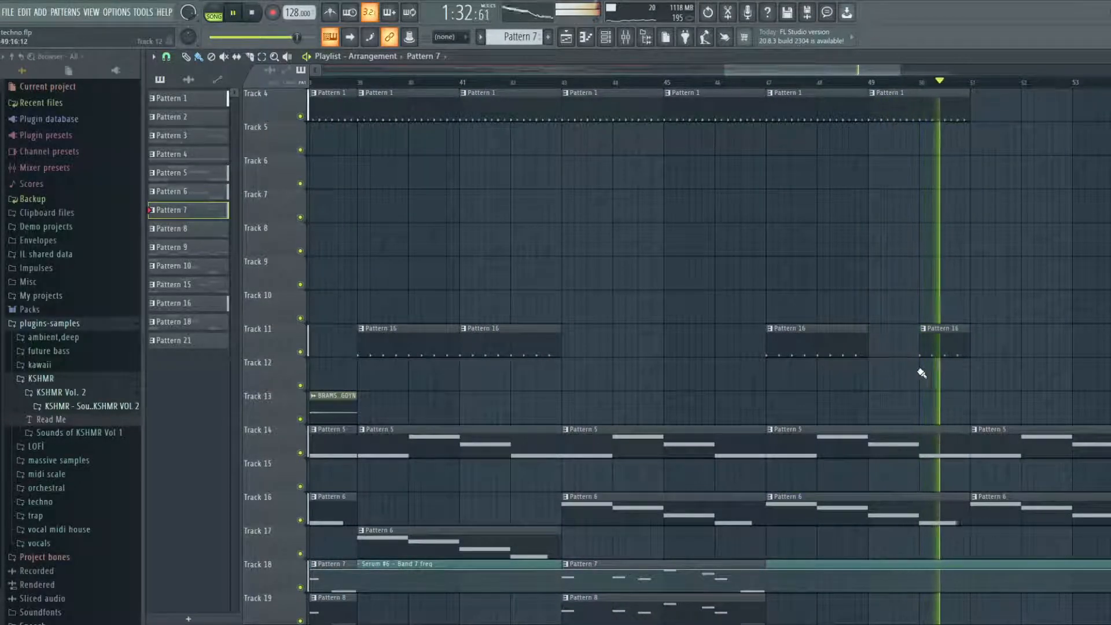
scroll(967, 419, "down", 3)
scroll(955, 433, "up", 2)
key("space")
- Move the playback position to bar 42, play the Pattern 5, 6, 7 and 8 section from there, and stop
left_click(646, 85)
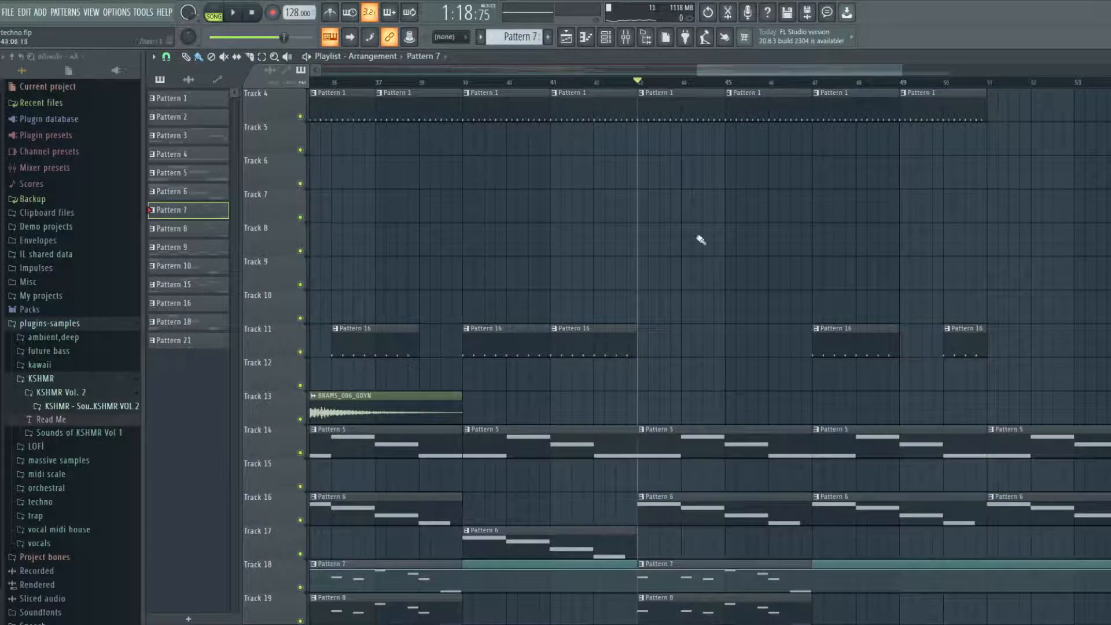
left_click(601, 86)
scroll(694, 434, "down", 3)
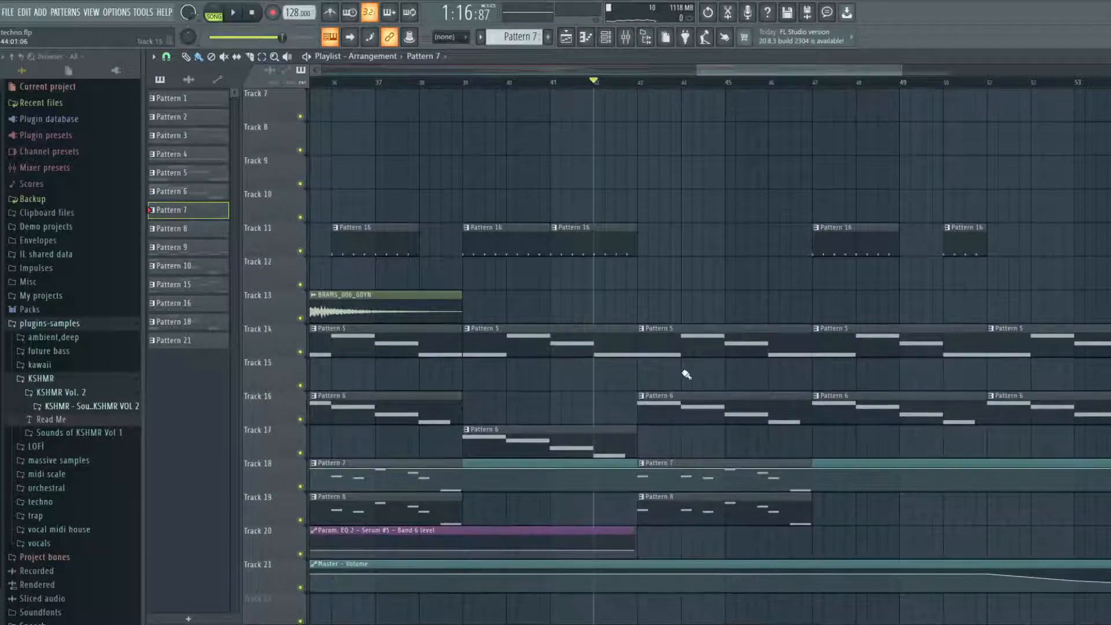
key("space")
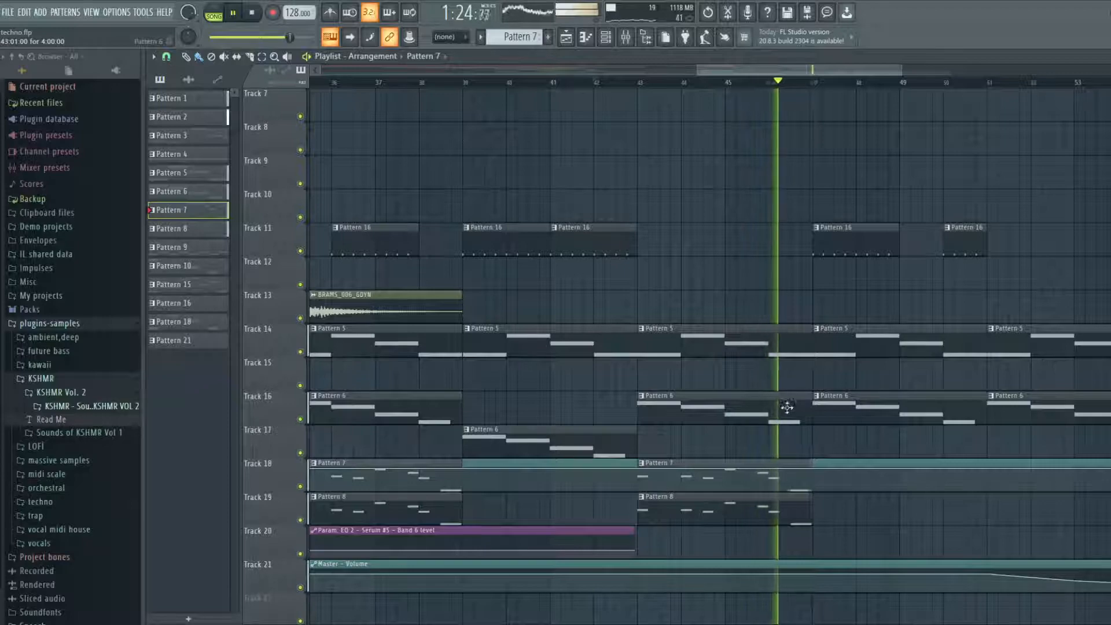
key("space")
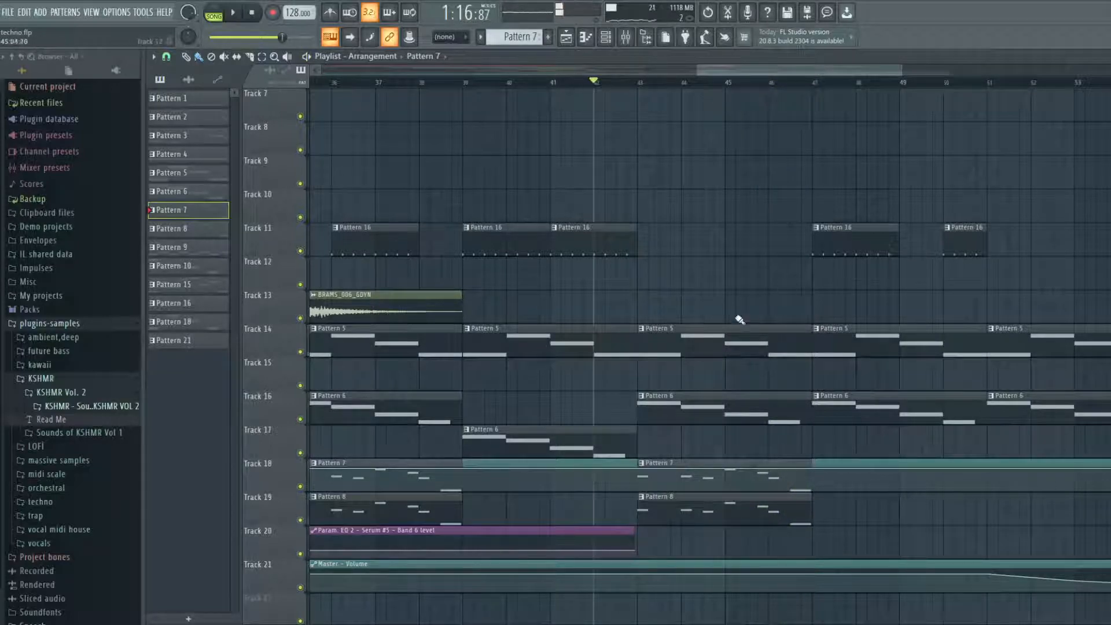
- Examine the closing clips and master volume fade on Tracks 11 to 21, and replay the song from bar 42
scroll(504, 94, "down", 3)
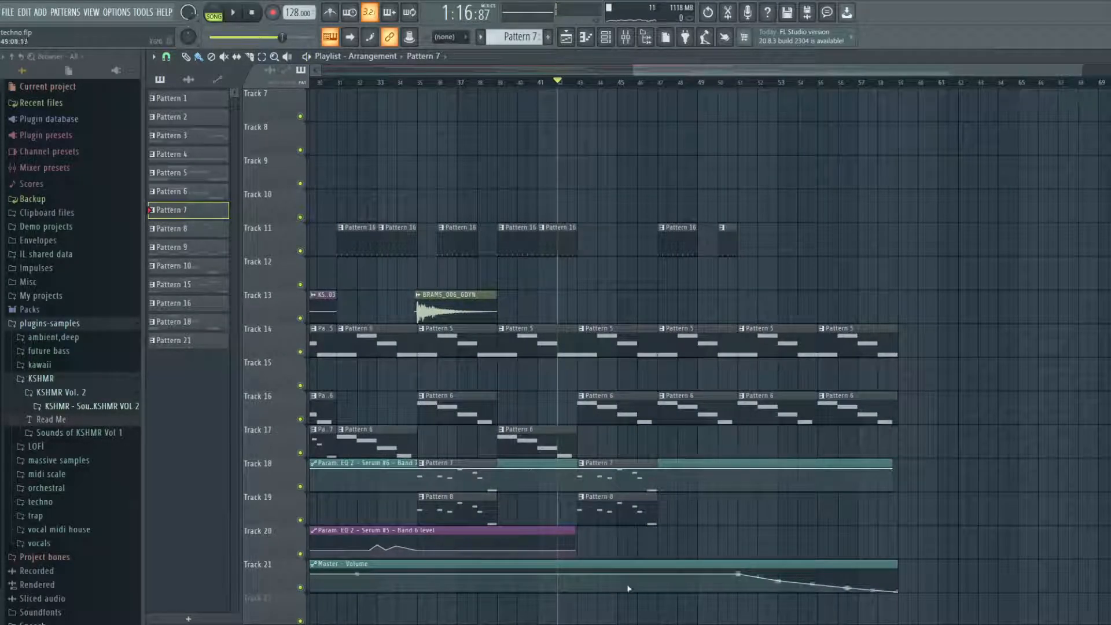
scroll(588, 533, "up", 4)
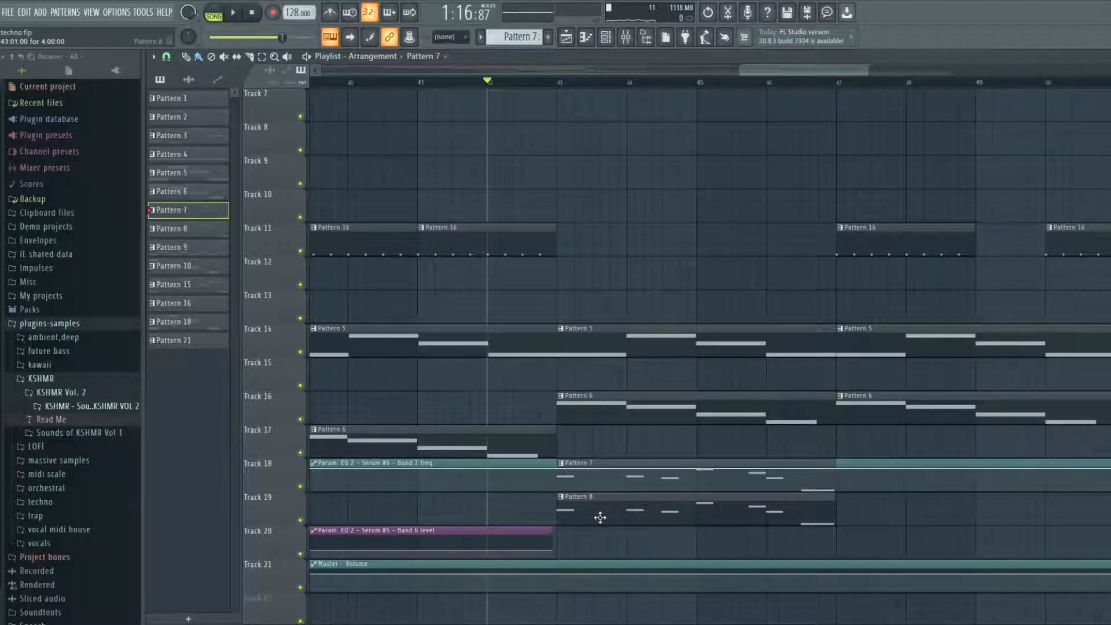
scroll(600, 516, "down", 2)
scroll(596, 493, "down", 3)
scroll(589, 408, "up", 5)
scroll(591, 404, "down", 2)
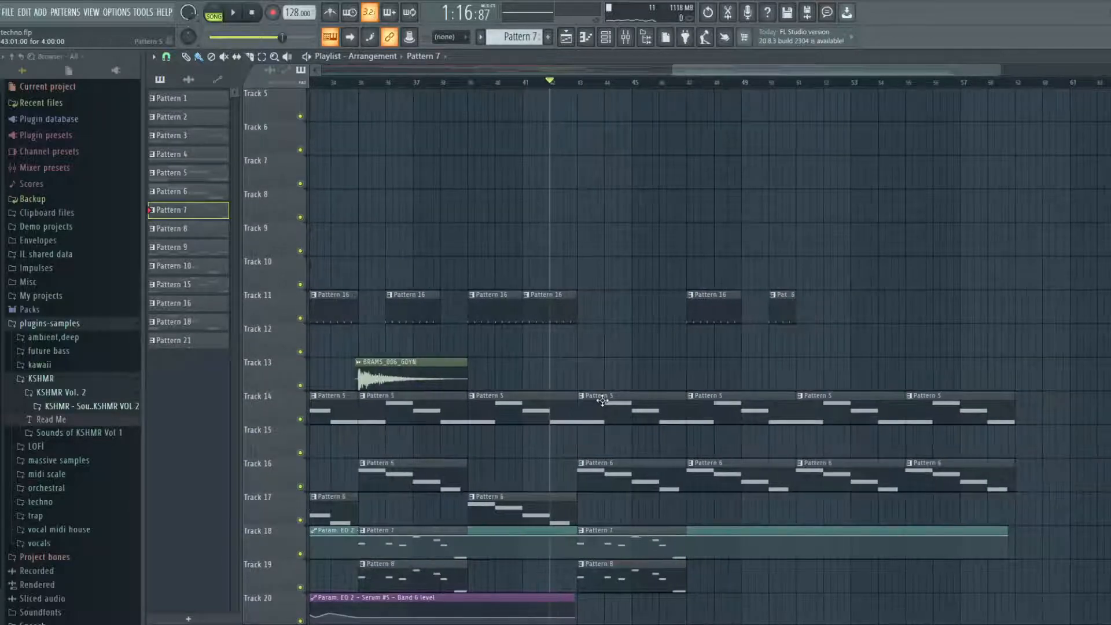
key("space")
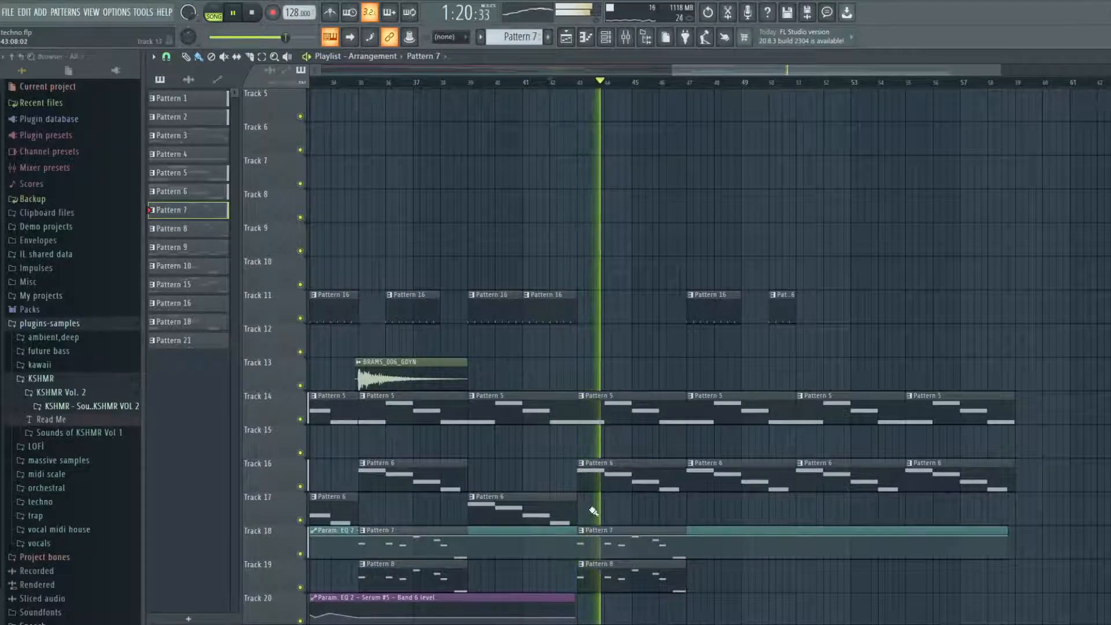
- Compare the playing Pattern 5, 6, 7 and 8 section with the earlier clips on Tracks 3 to 18, and stop the song
scroll(584, 420, "down", 6)
scroll(554, 361, "up", 8)
scroll(541, 372, "down", 3)
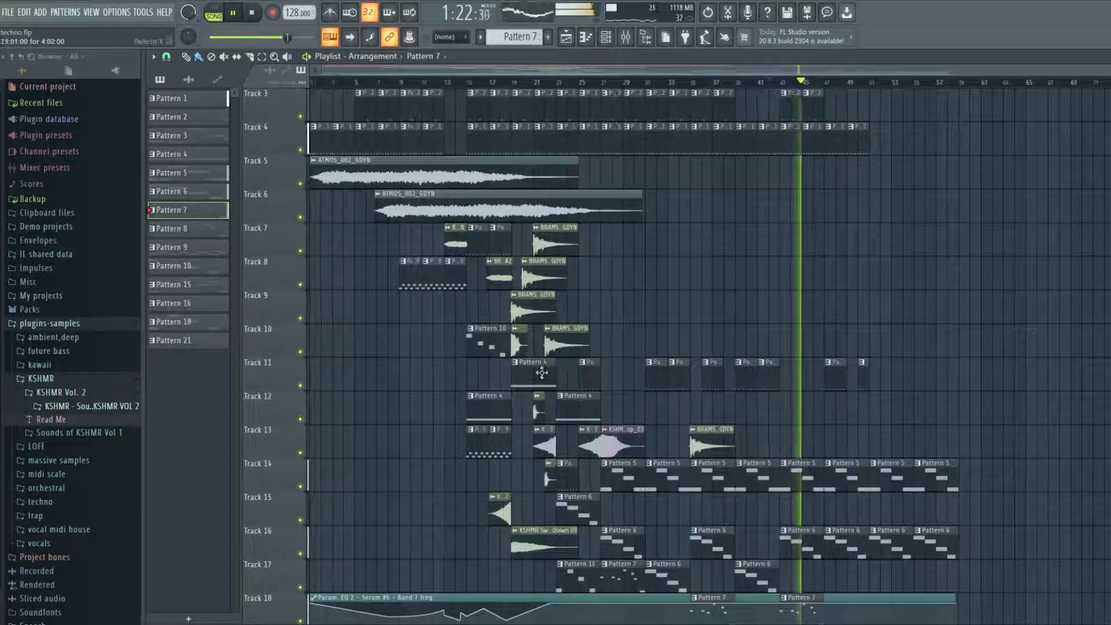
scroll(642, 453, "up", 2)
key("space")
- Examine the whole arrangement from the Track 2 channel volume automation down to the Track 21 master volume automation
left_click_drag(540, 68, 412, 92)
scroll(566, 336, "down", 4)
scroll(546, 335, "down", 5)
scroll(546, 335, "down", 2)
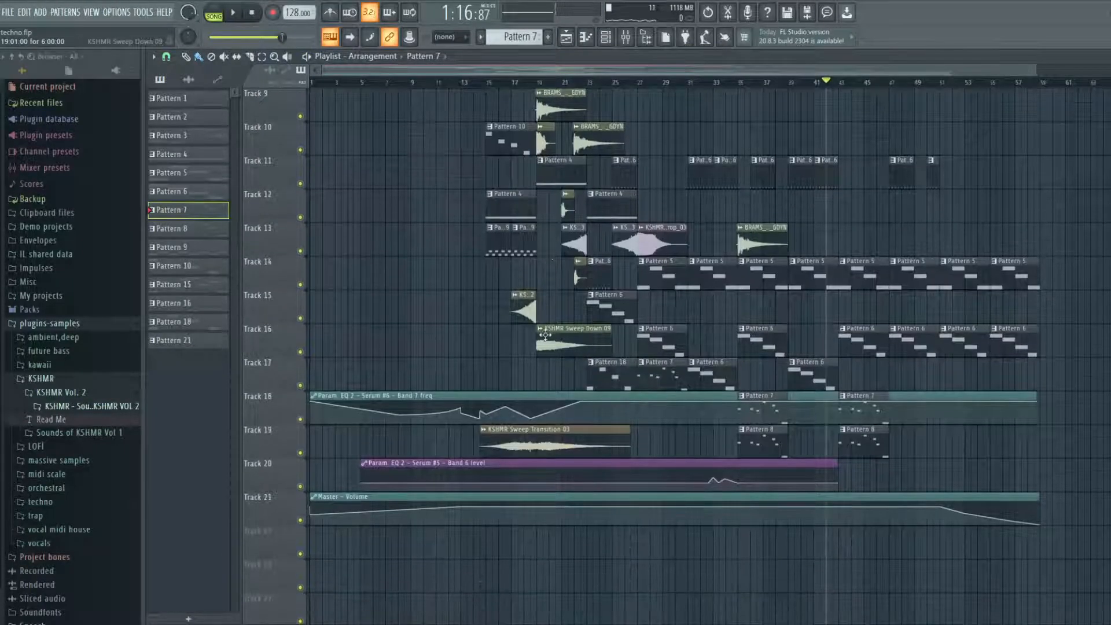
scroll(459, 463, "up", 8)
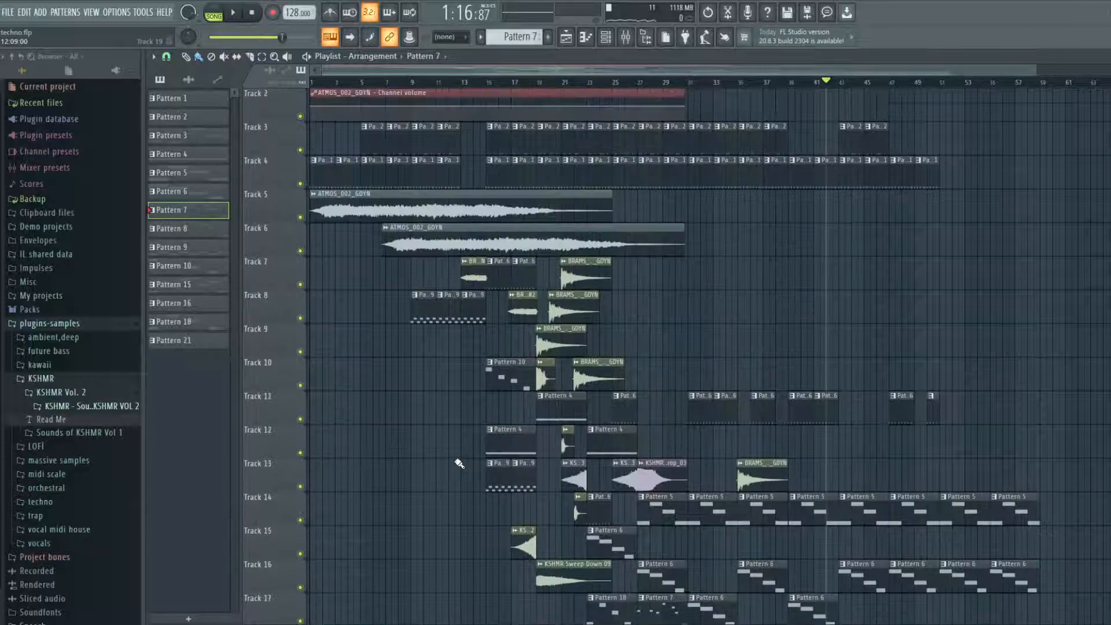
- Play the song's opening from the start, with its Pattern 1 drums and ATMOS_002_GDYN layer, and stop
key("space")
key("space")
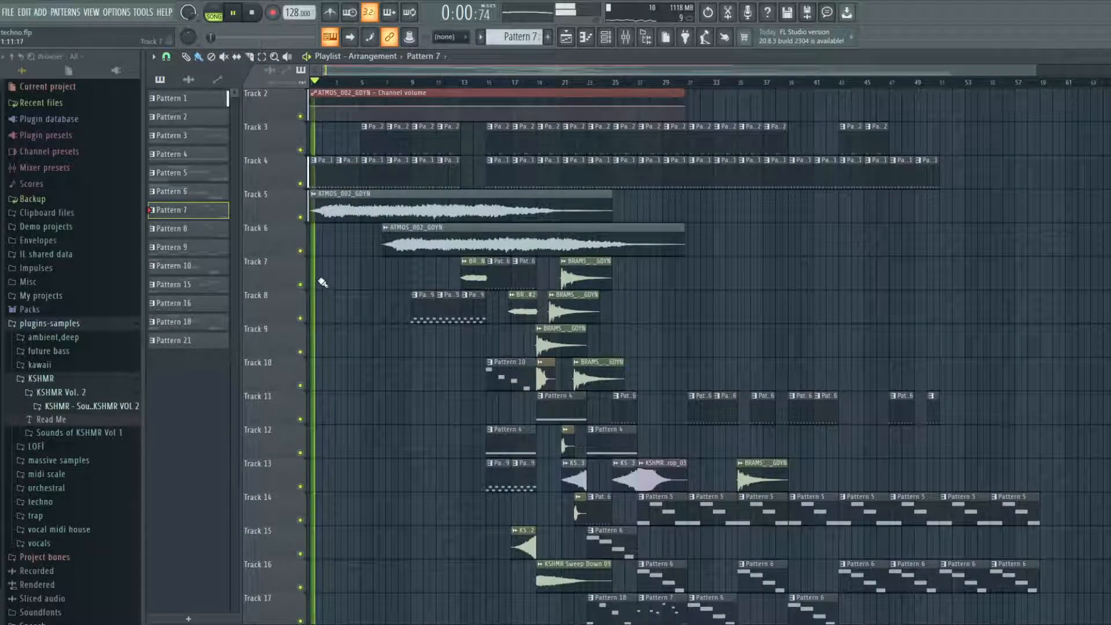
scroll(412, 68, "up", 3)
left_click_drag(388, 72, 341, 74)
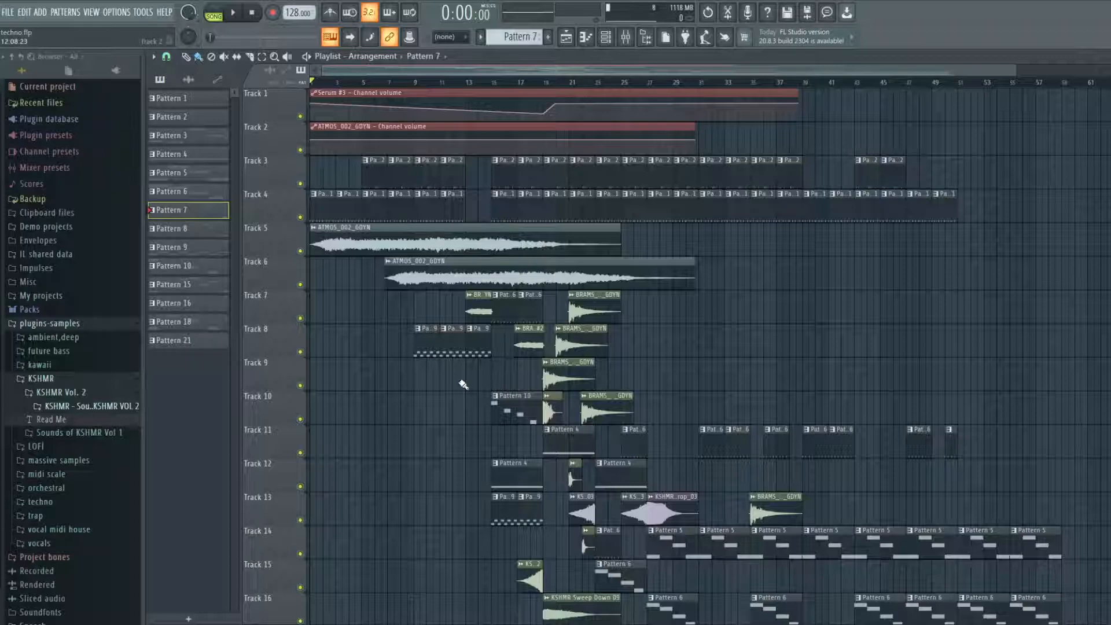
- Review the clips on Tracks 1 to 21, and move the playback position to bar 22
scroll(453, 332, "down", 10)
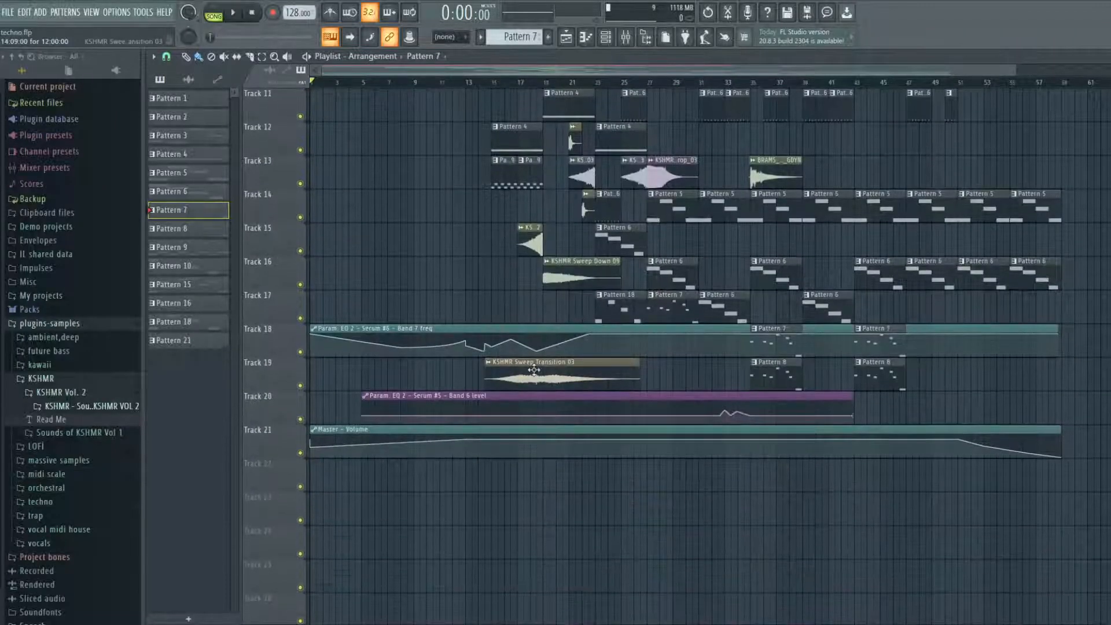
scroll(534, 370, "up", 8)
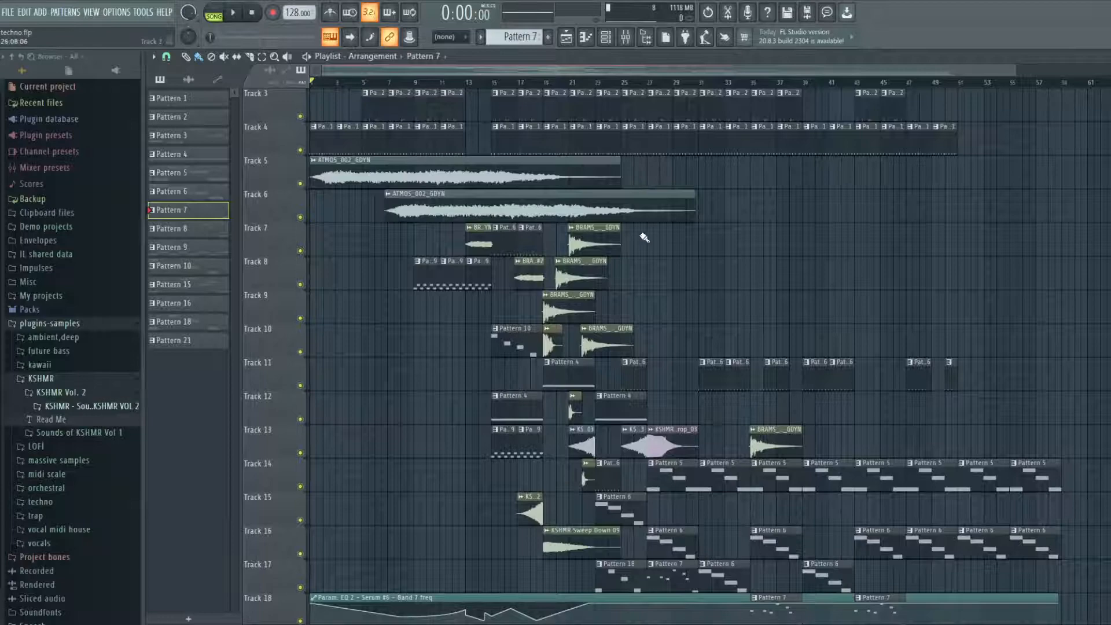
left_click_drag(505, 72, 531, 73)
scroll(739, 170, "up", 2)
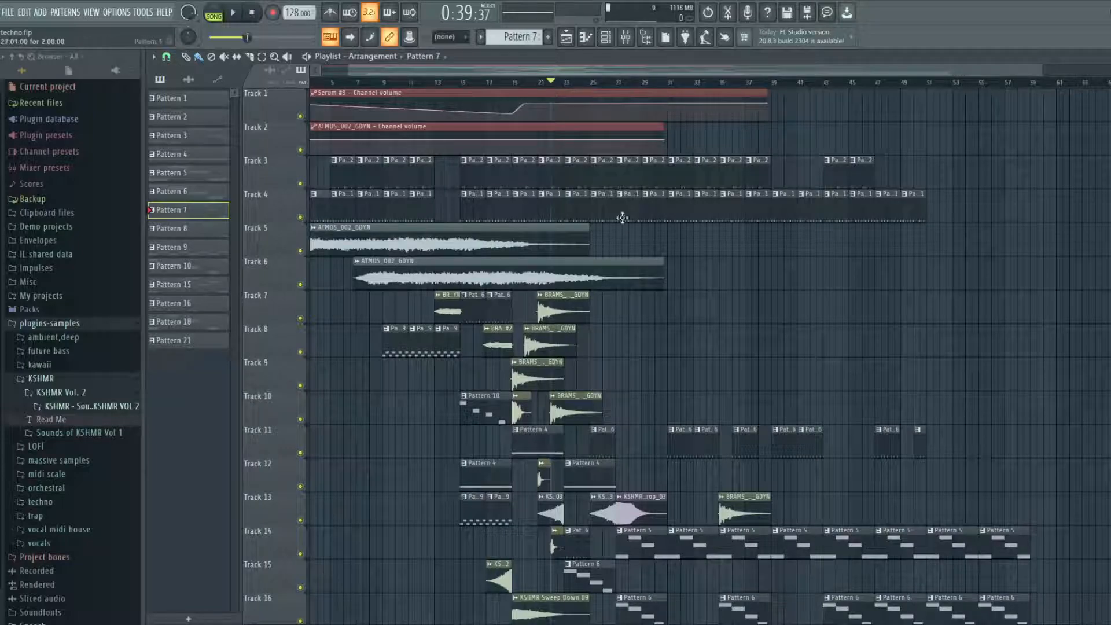
- Move the playback position to bar 31, where the Pattern 16 clips resume on Track 11
scroll(701, 217, "up", 4)
scroll(654, 243, "down", 3)
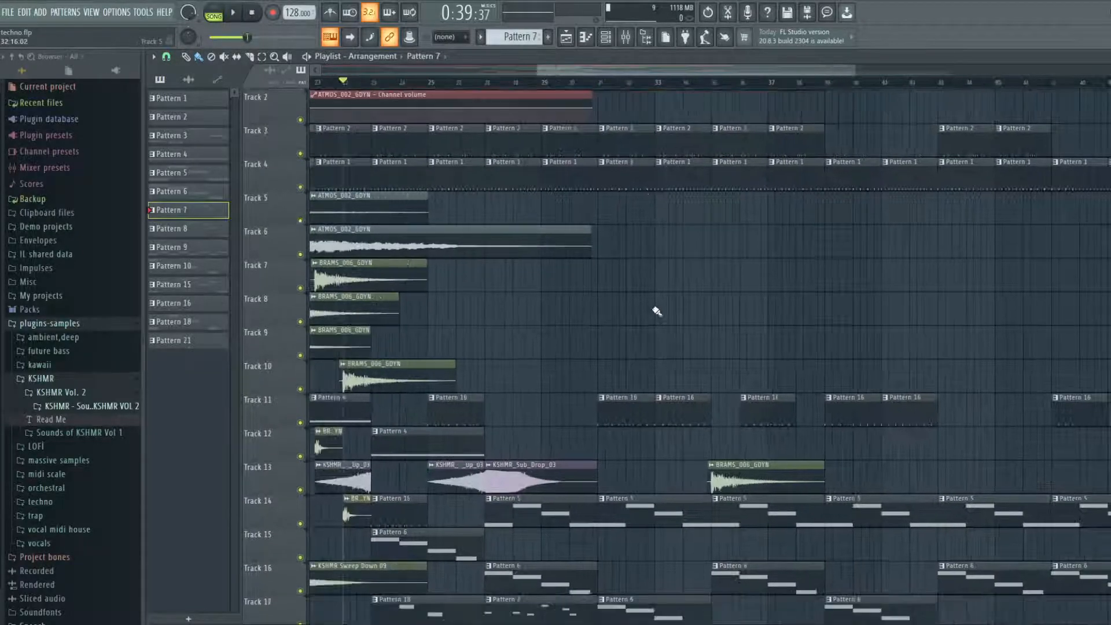
scroll(657, 312, "down", 1)
left_click(599, 84)
scroll(619, 415, "up", 2)
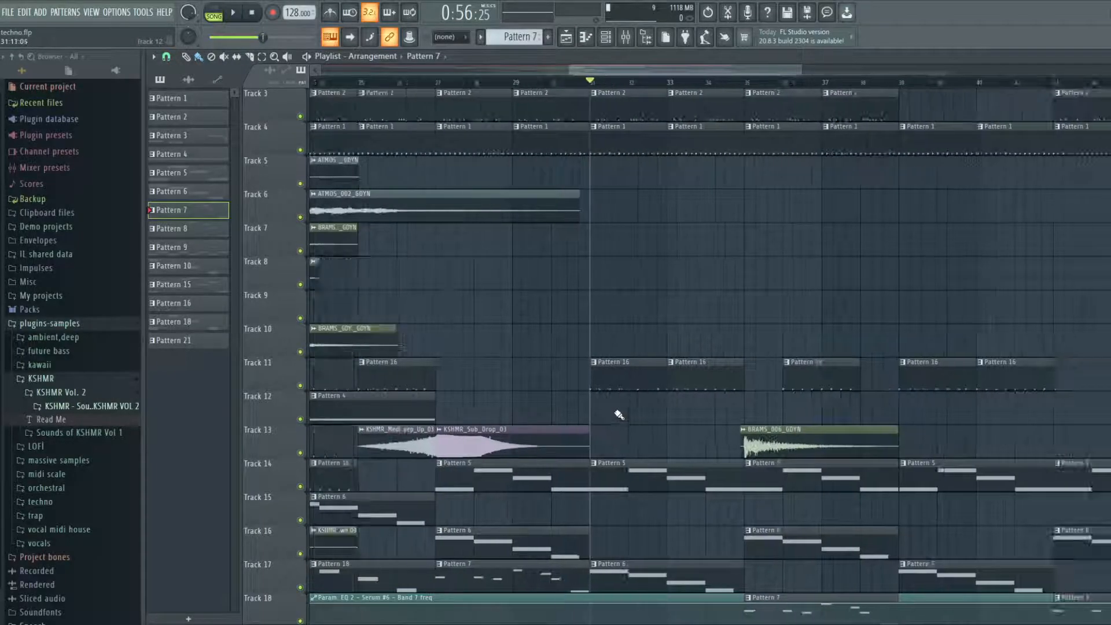
- Play the section from bar 31 with Patterns 1, 2, 5, 6 and 16, and stop the song
key("space")
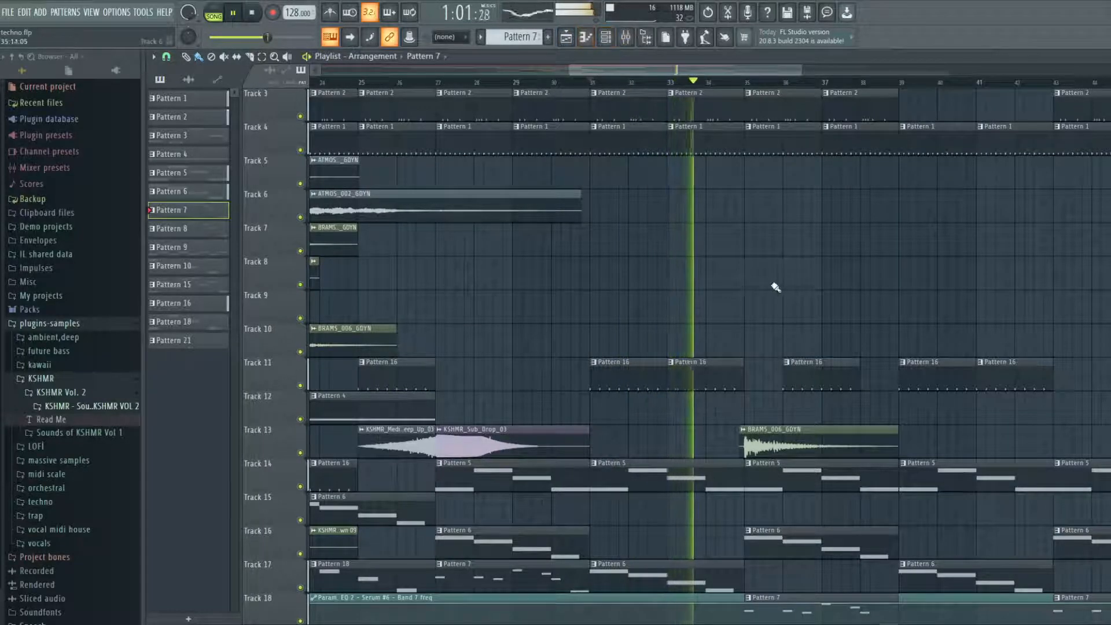
scroll(749, 420, "up", 3)
scroll(747, 417, "down", 6)
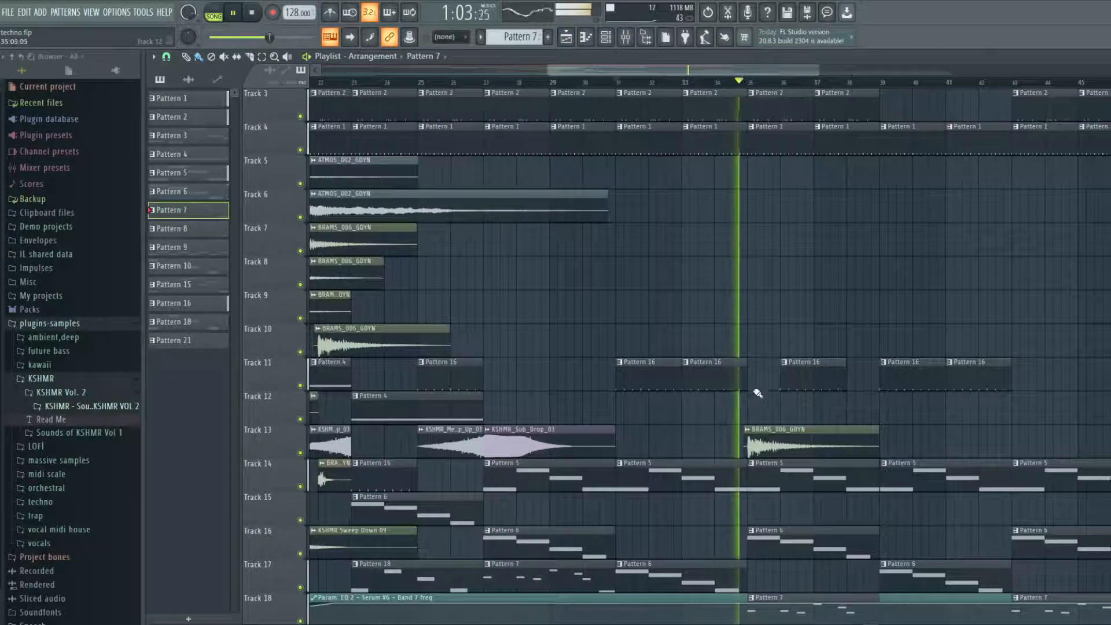
scroll(757, 390, "up", 5)
key("space")
scroll(759, 400, "down", 5)
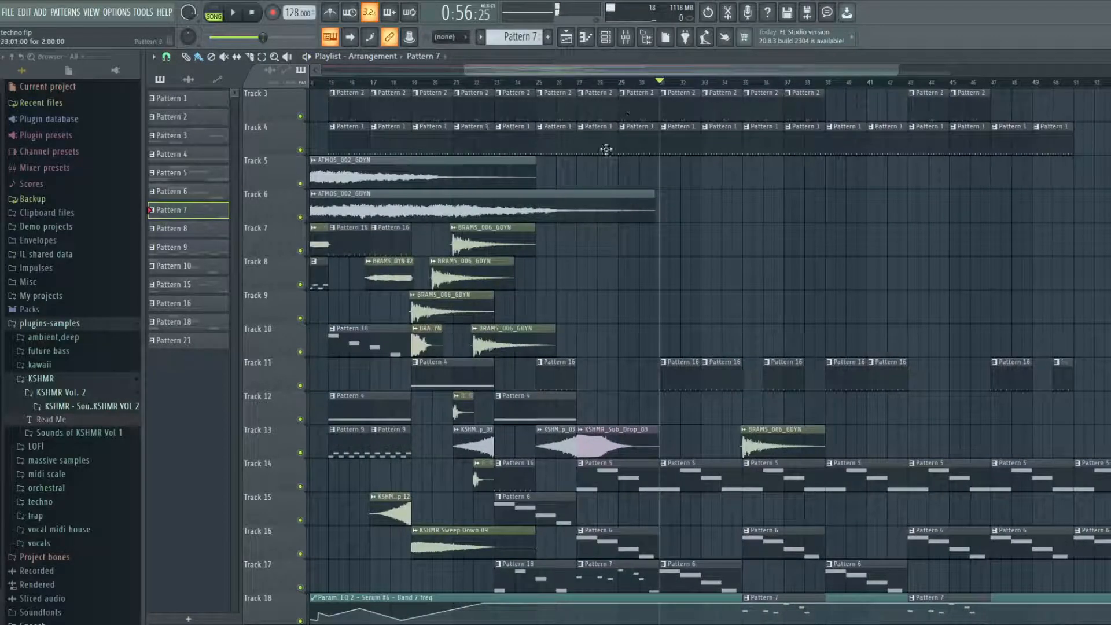